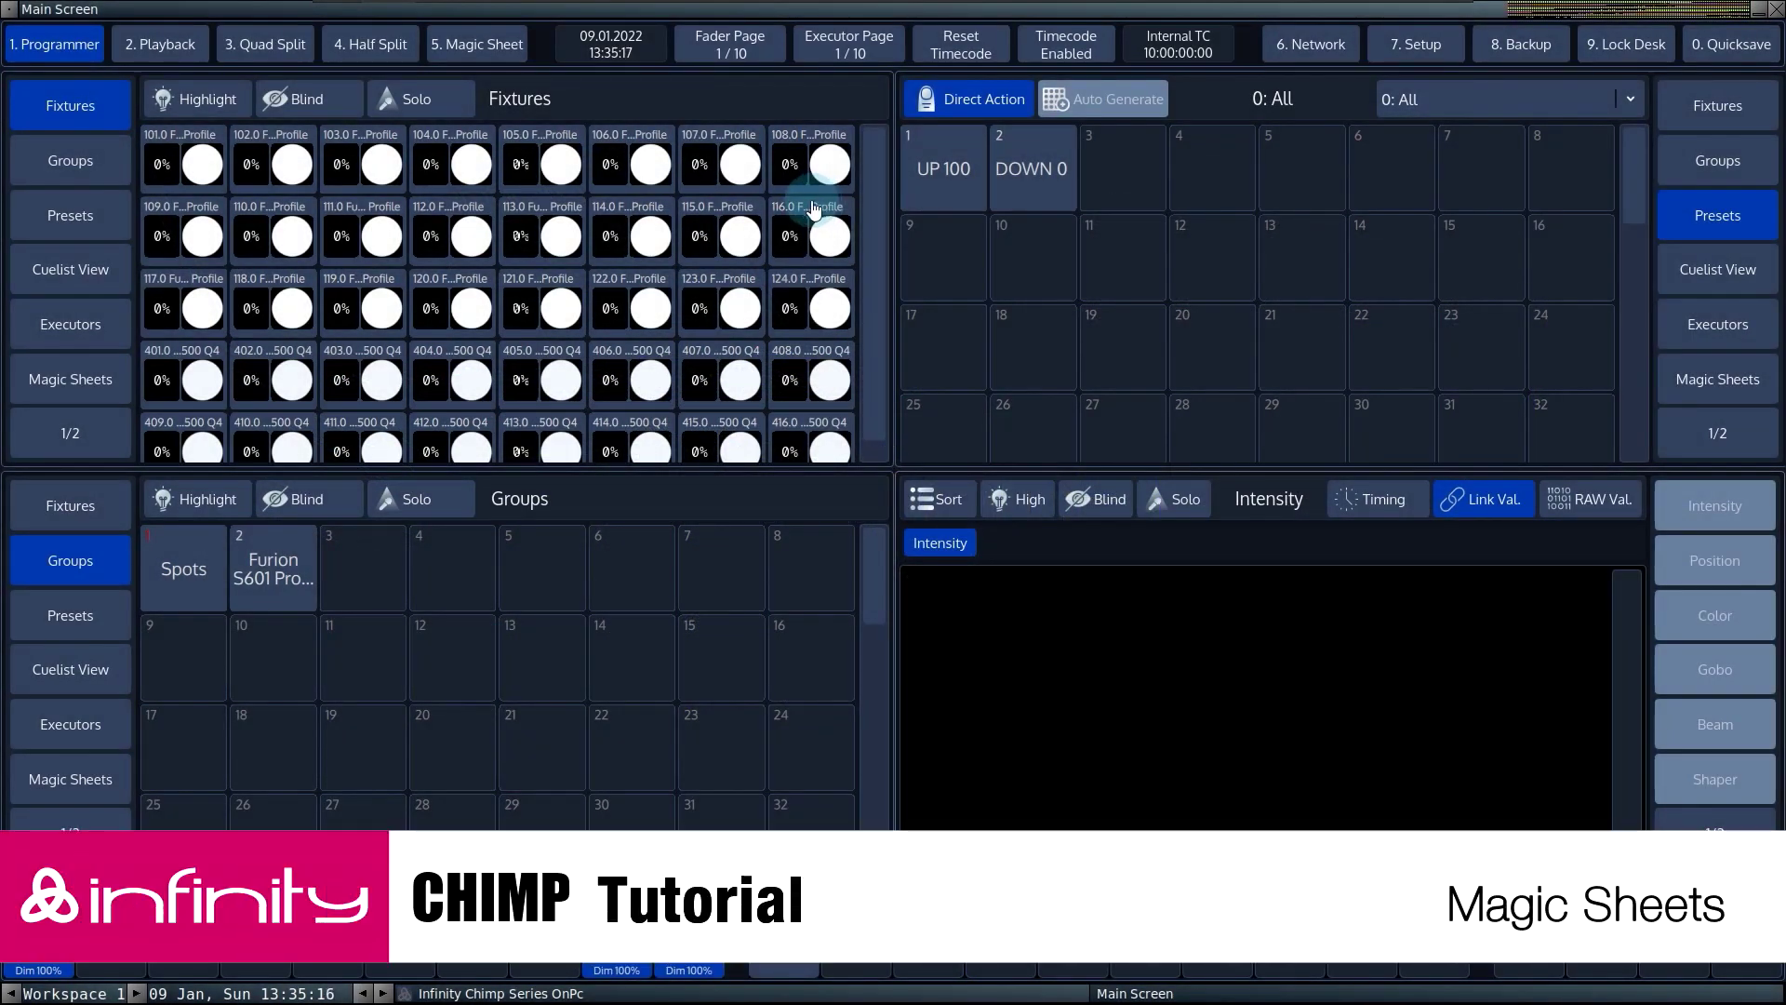
Step: Switch to the 5. Magic Sheet view, which shows an empty sheet 1
click(470, 47)
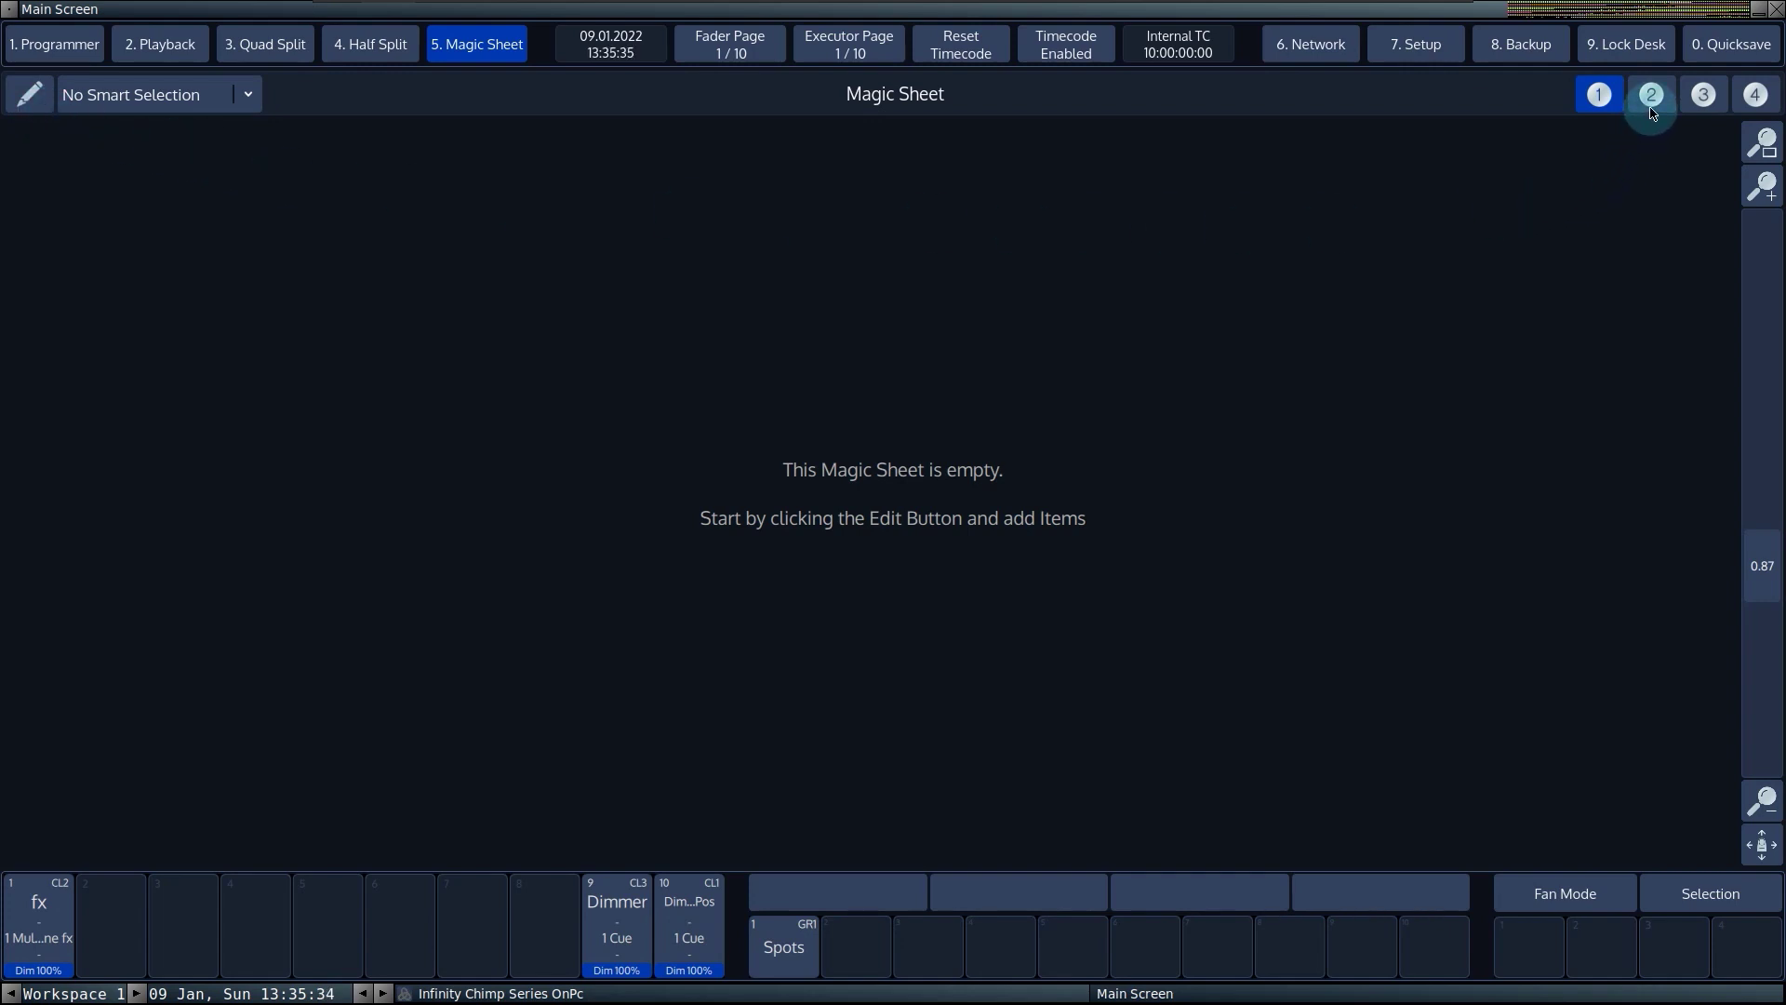
Step: Compare Magic Sheets 3 and 2, then settle on the empty sheet 1
click(1717, 100)
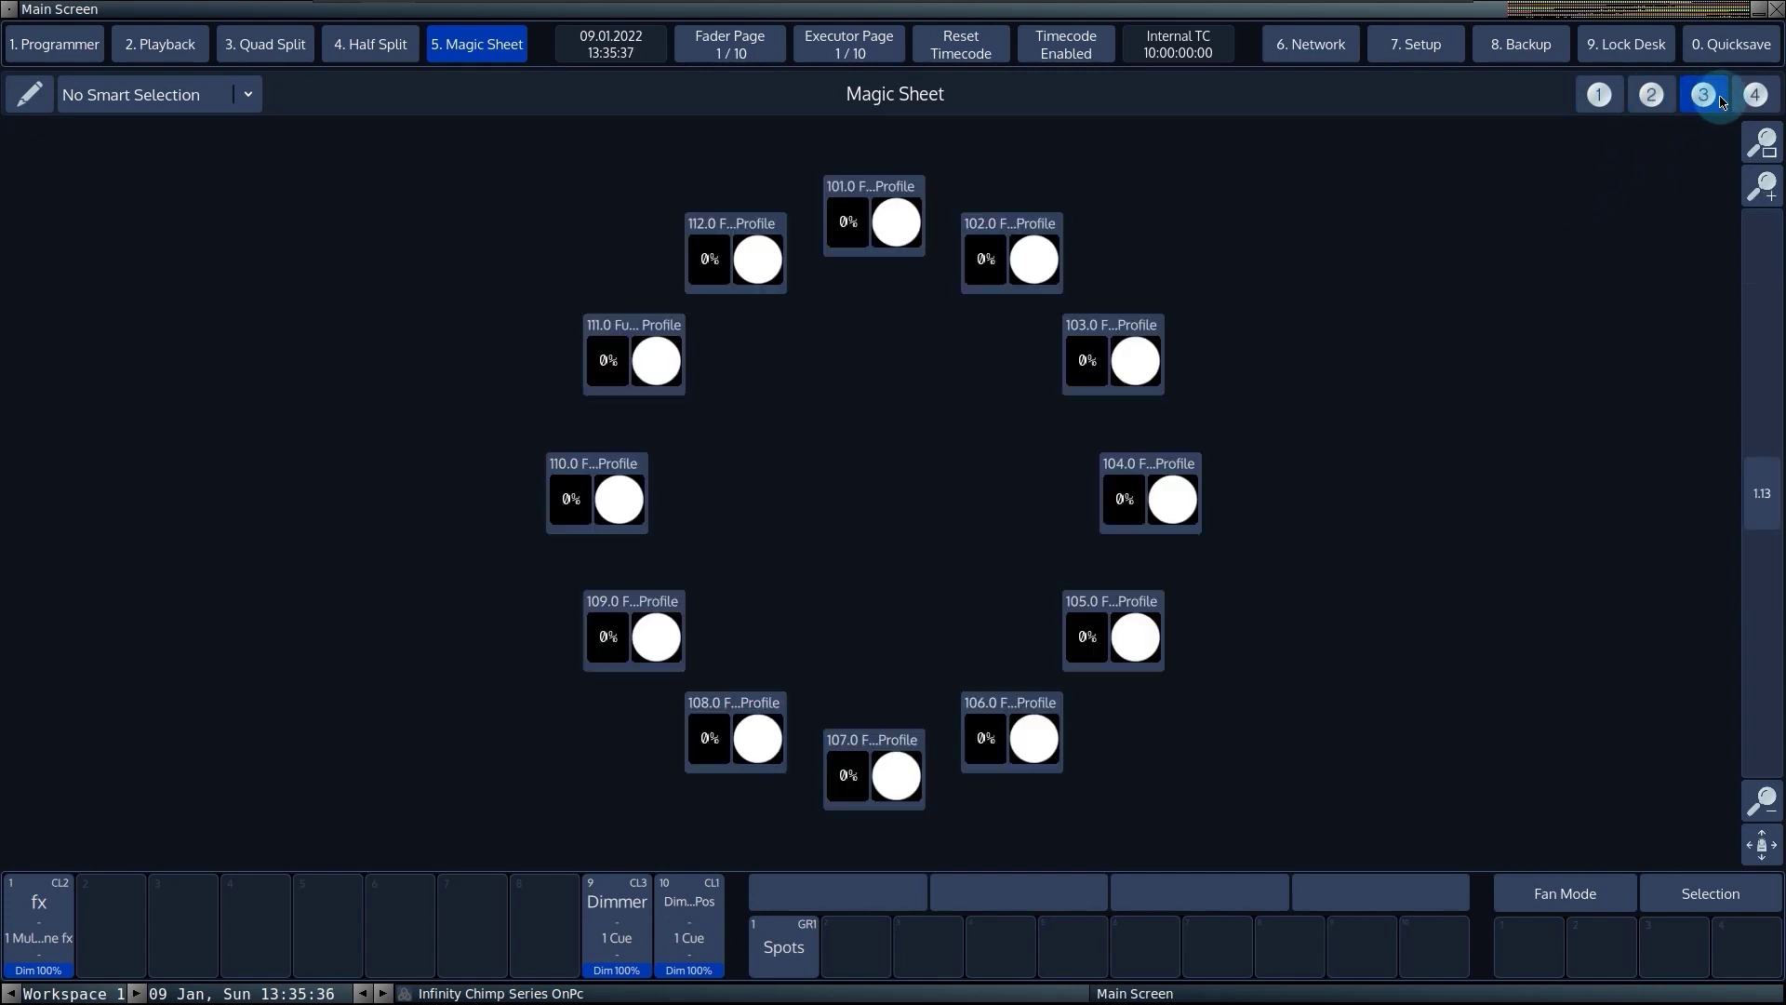
click(1754, 97)
click(1667, 97)
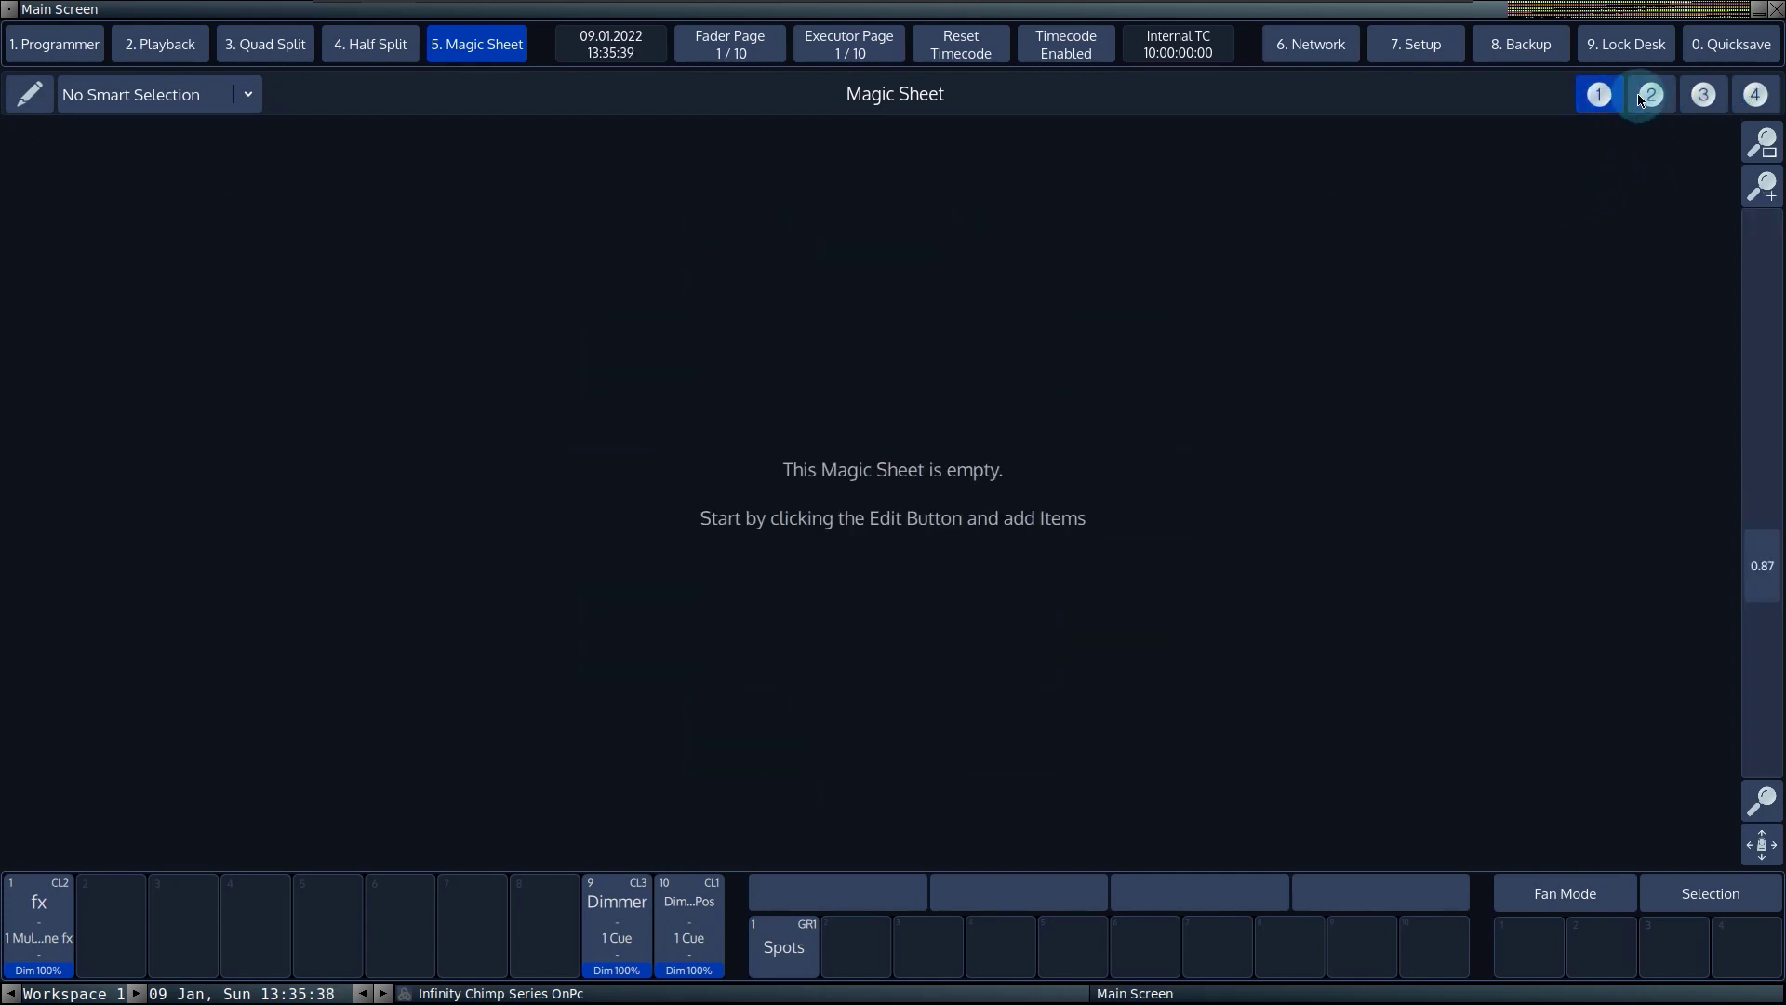
click(1703, 95)
click(1651, 97)
click(1617, 107)
Step: Turn on editing for sheet 1 and show the list of addable item types
click(707, 253)
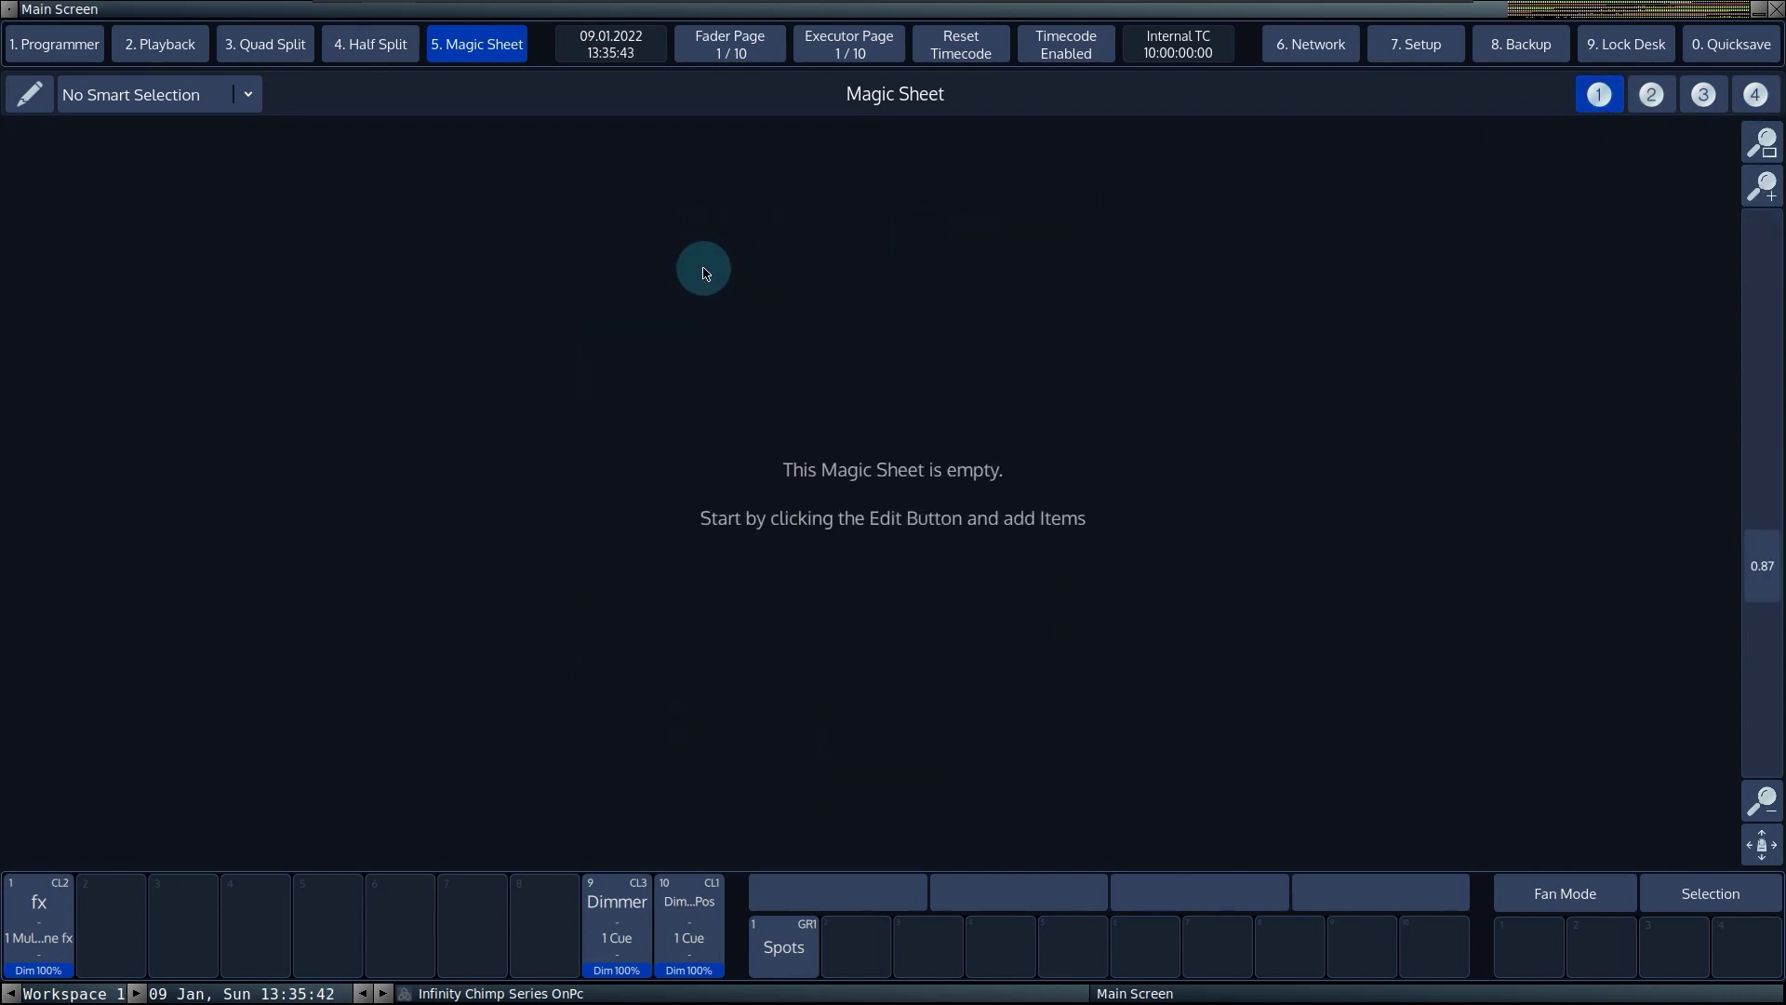
click(31, 96)
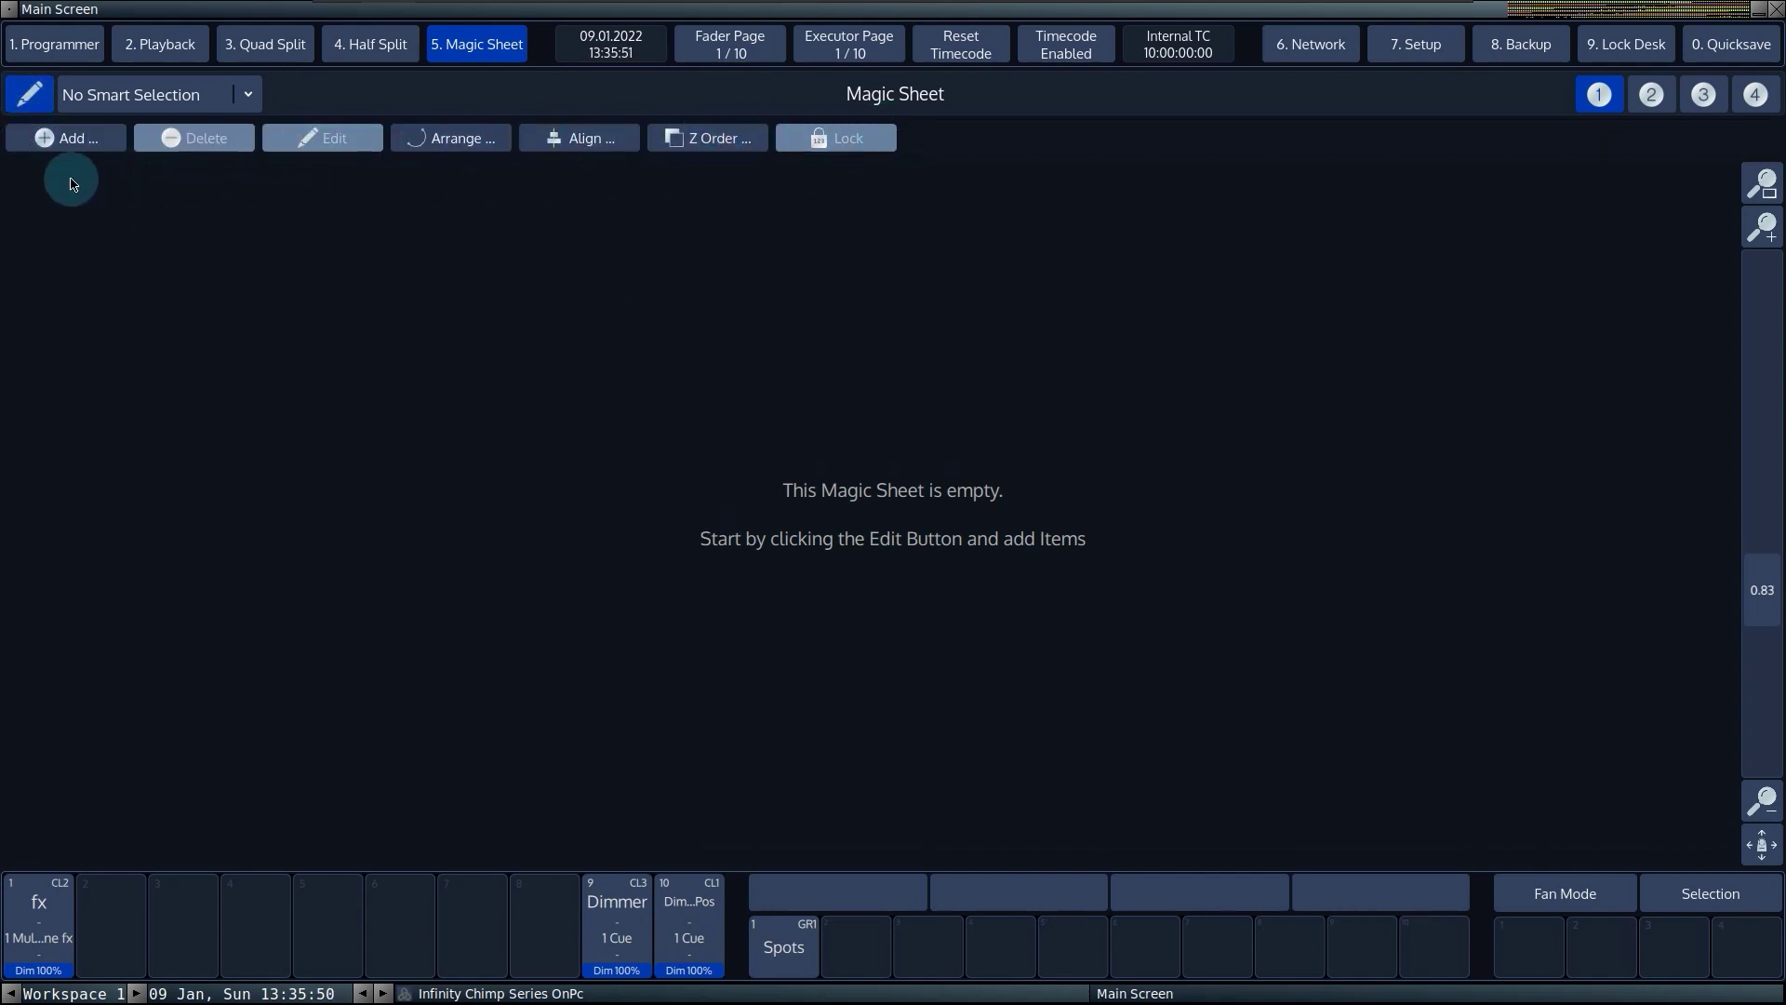
click(92, 149)
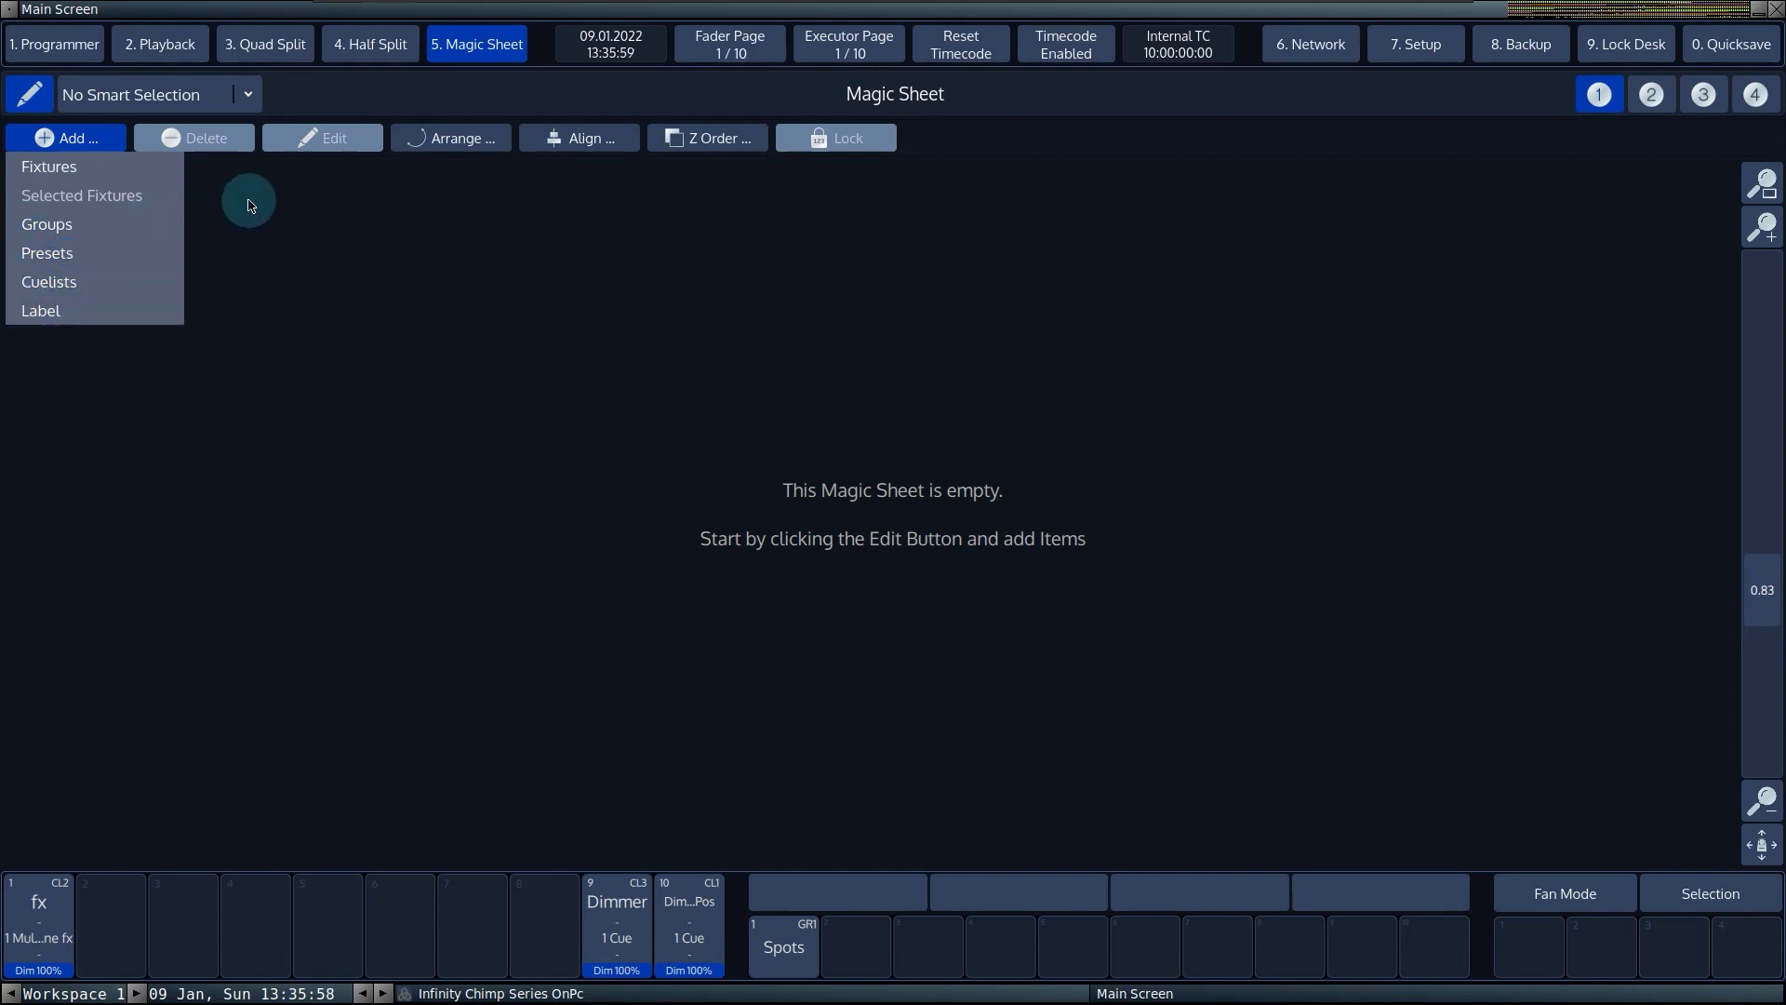
Step: Choose Add > Fixtures and select fixtures 101.0 through 112.0
click(66, 143)
click(60, 140)
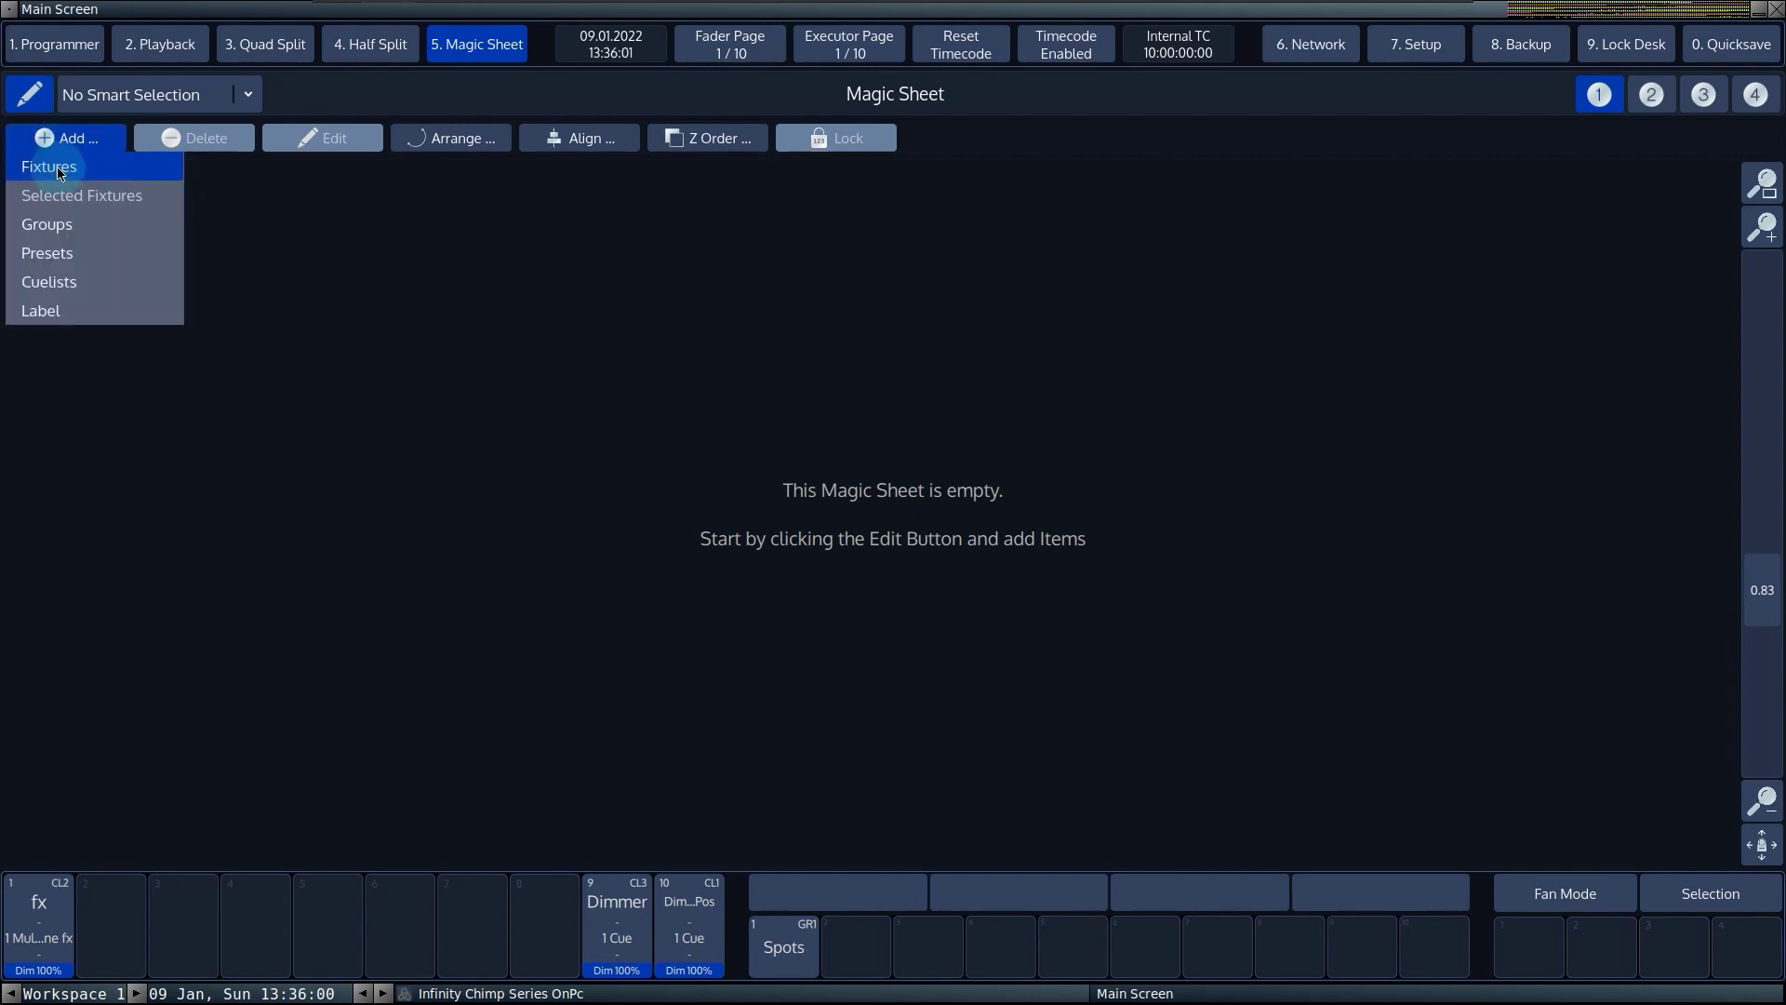
click(56, 163)
click(459, 302)
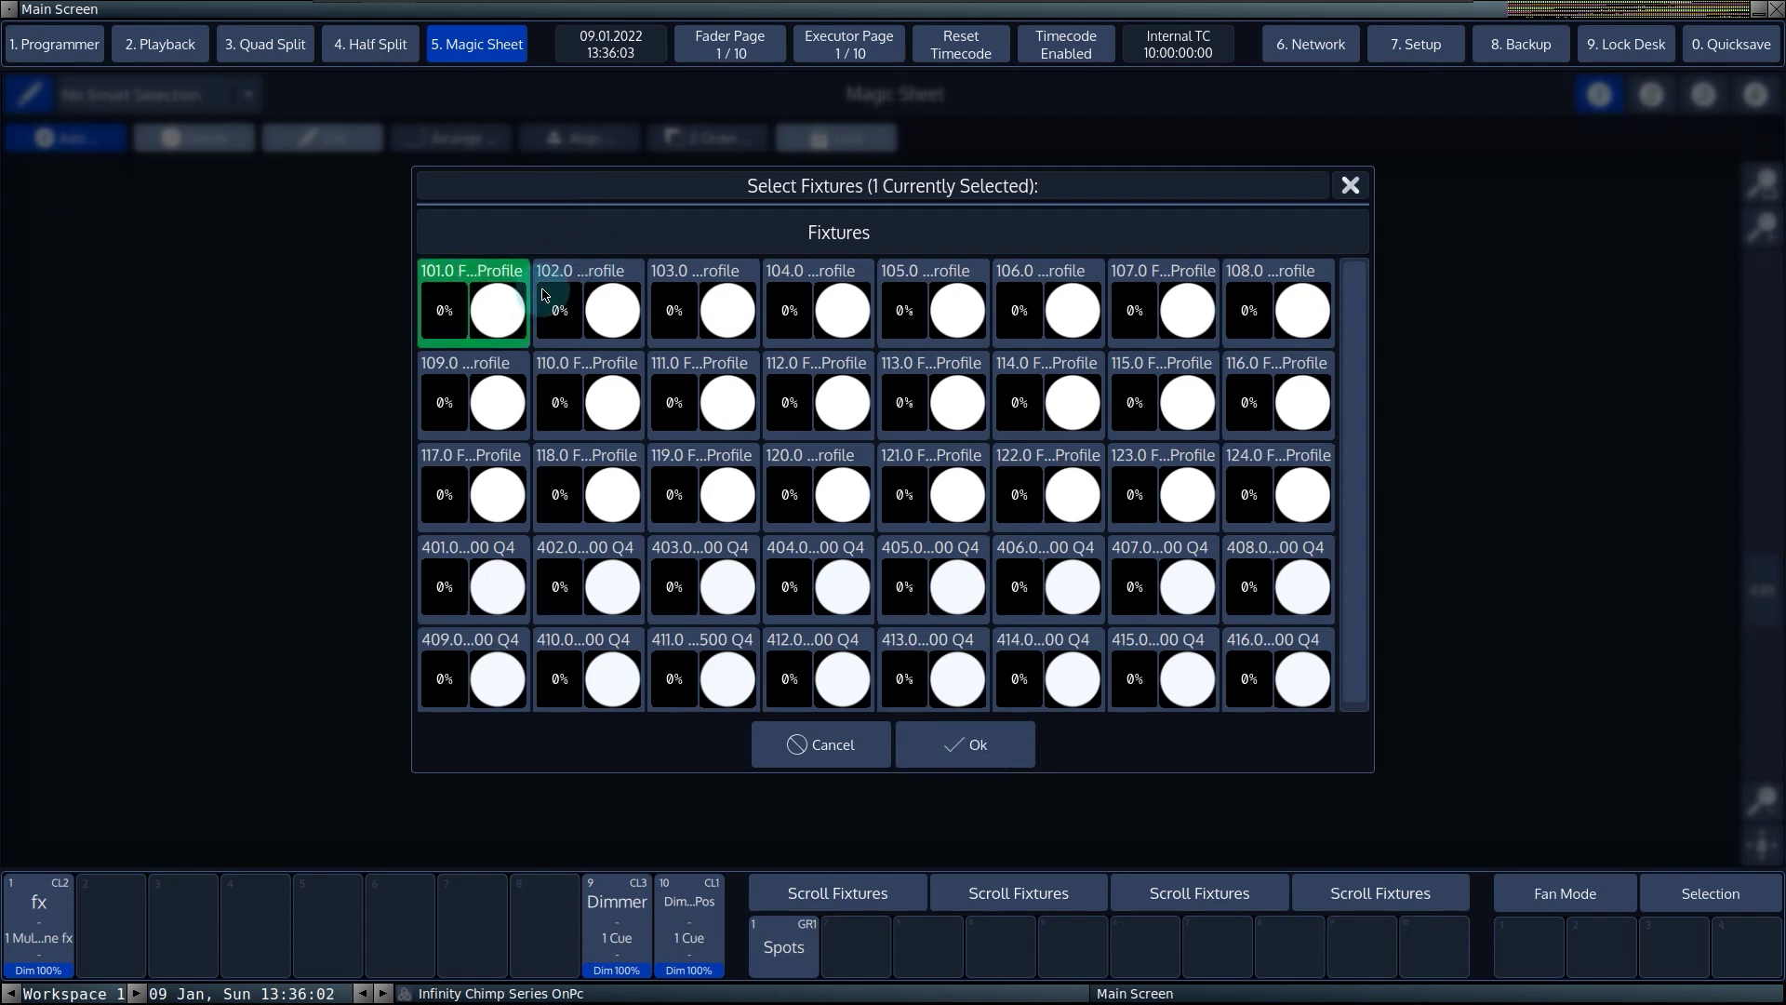
click(576, 298)
click(693, 298)
click(819, 296)
click(935, 296)
click(1084, 293)
click(1163, 302)
click(1279, 303)
click(576, 400)
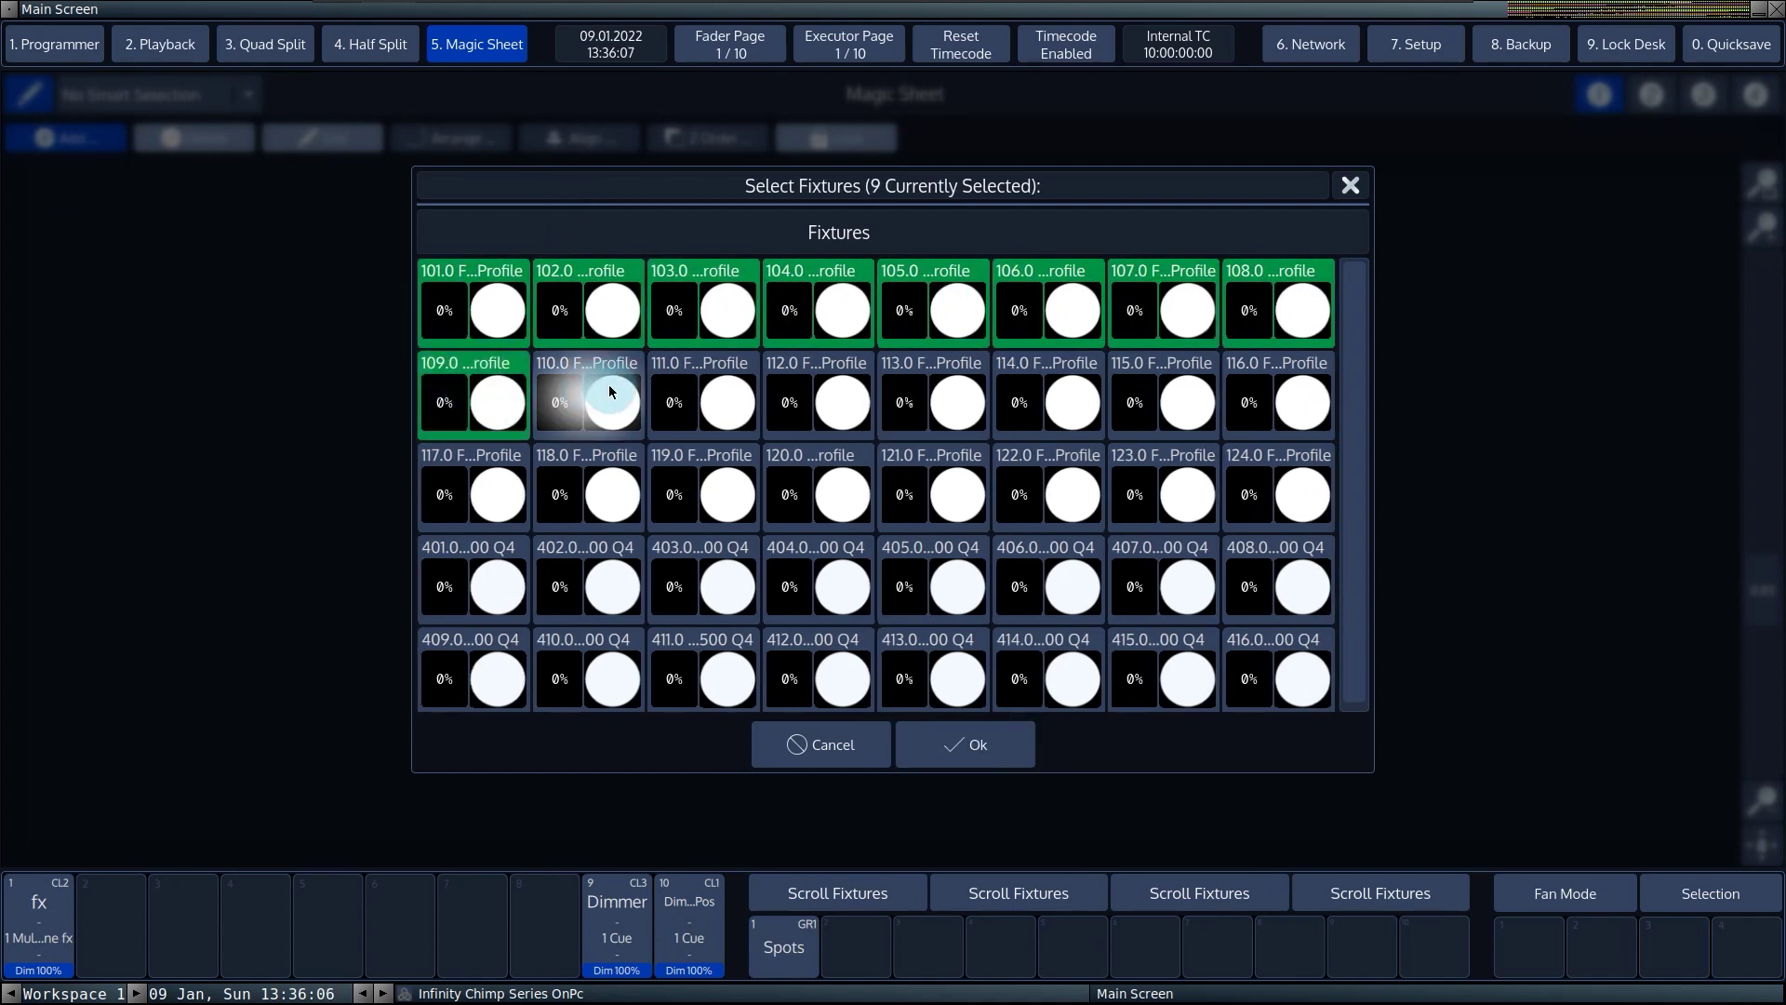
click(693, 400)
click(809, 400)
click(930, 400)
Step: Select fixtures 113.0 to 124.0 and place all 24 on the sheet
click(1046, 400)
click(1209, 379)
click(1279, 395)
click(470, 488)
click(586, 489)
click(702, 488)
click(858, 476)
click(972, 475)
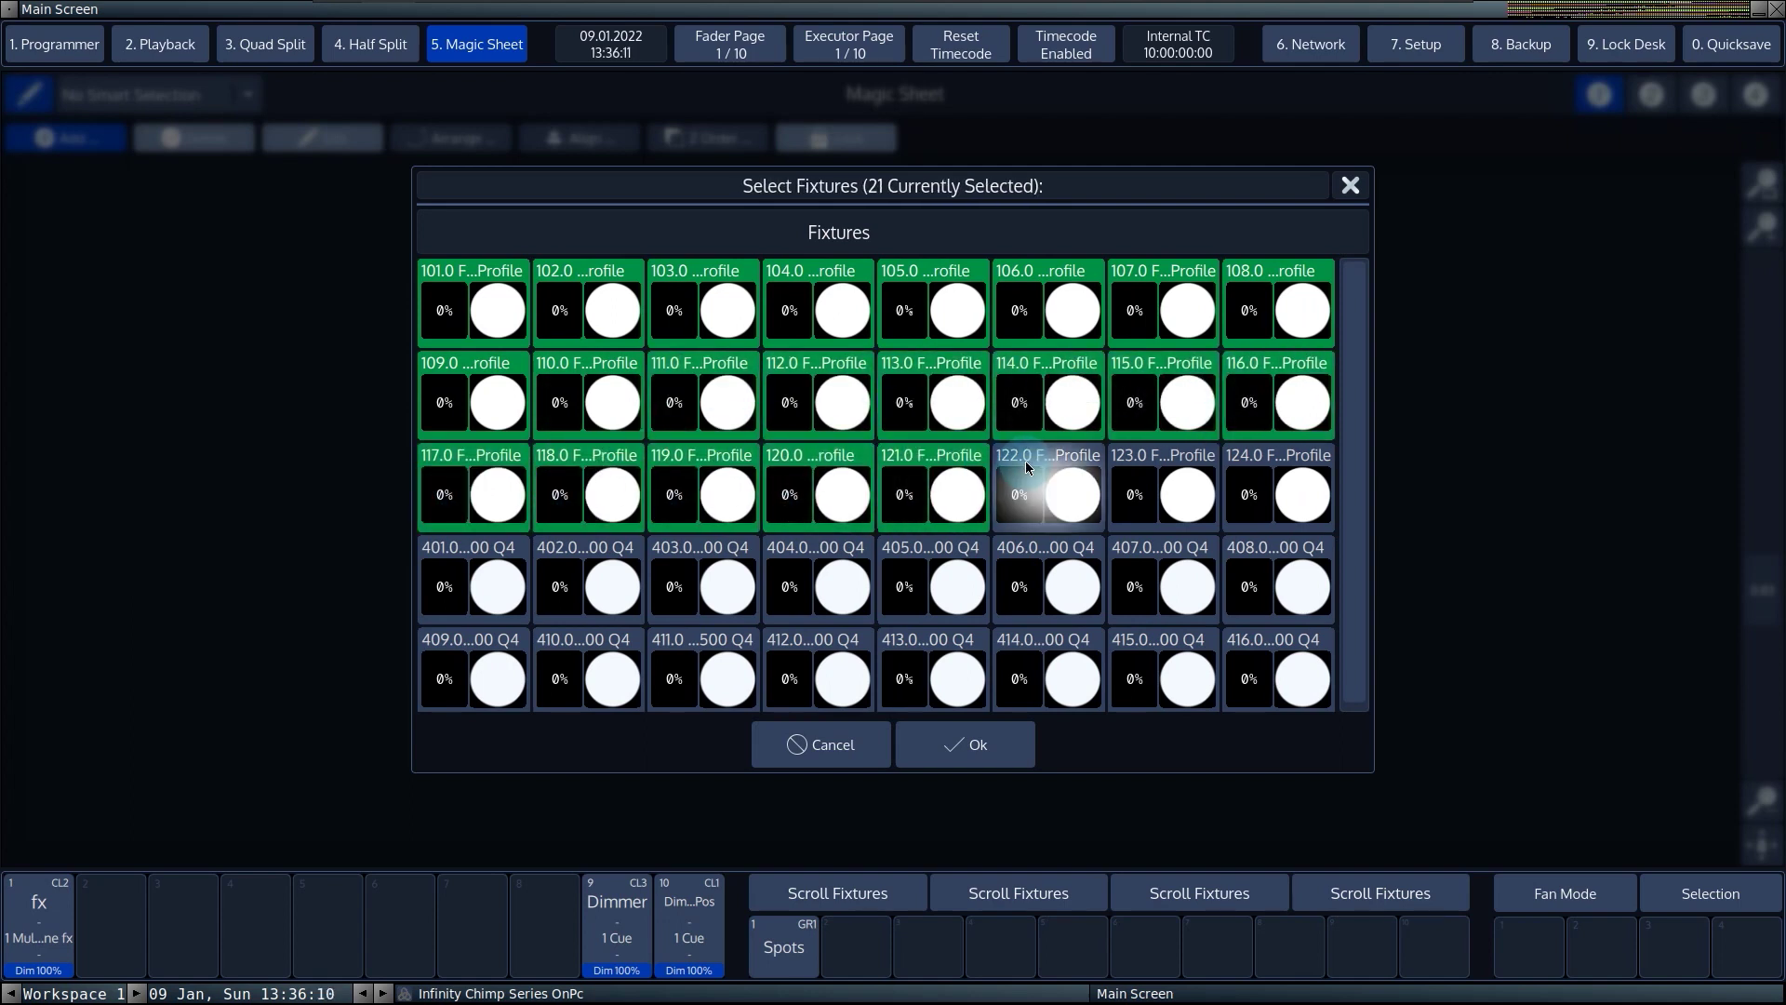
click(1088, 474)
click(1205, 472)
click(1265, 470)
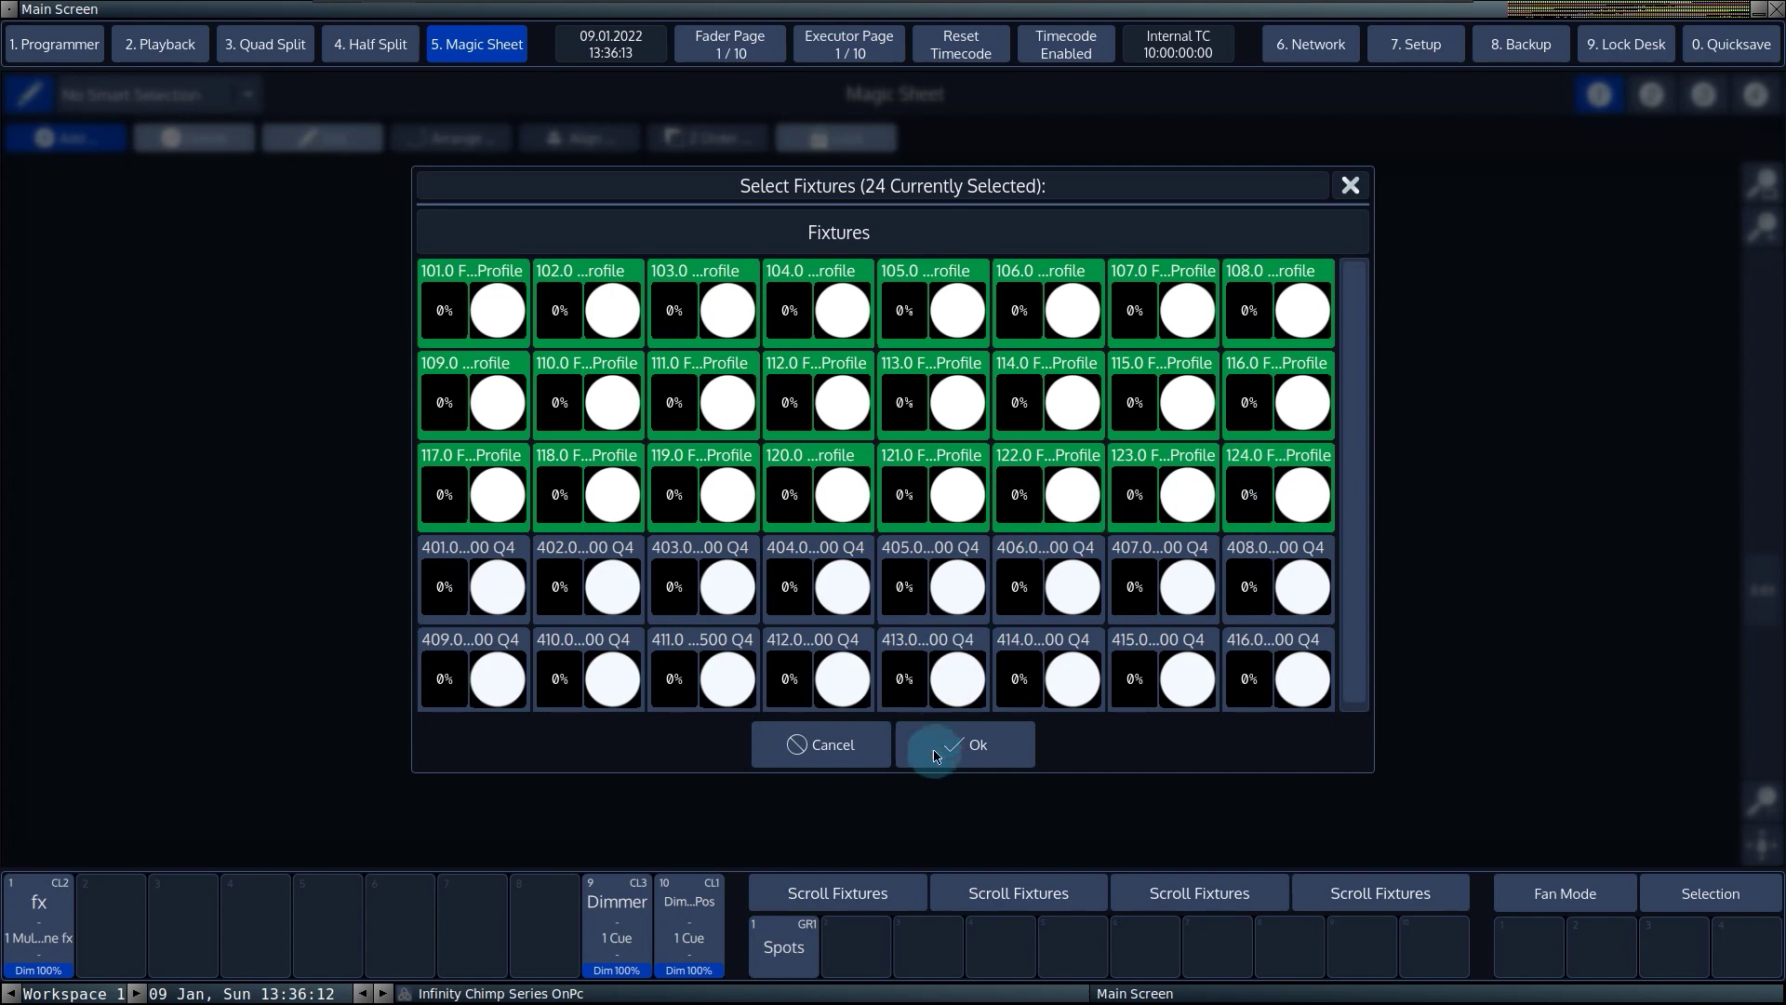
click(962, 757)
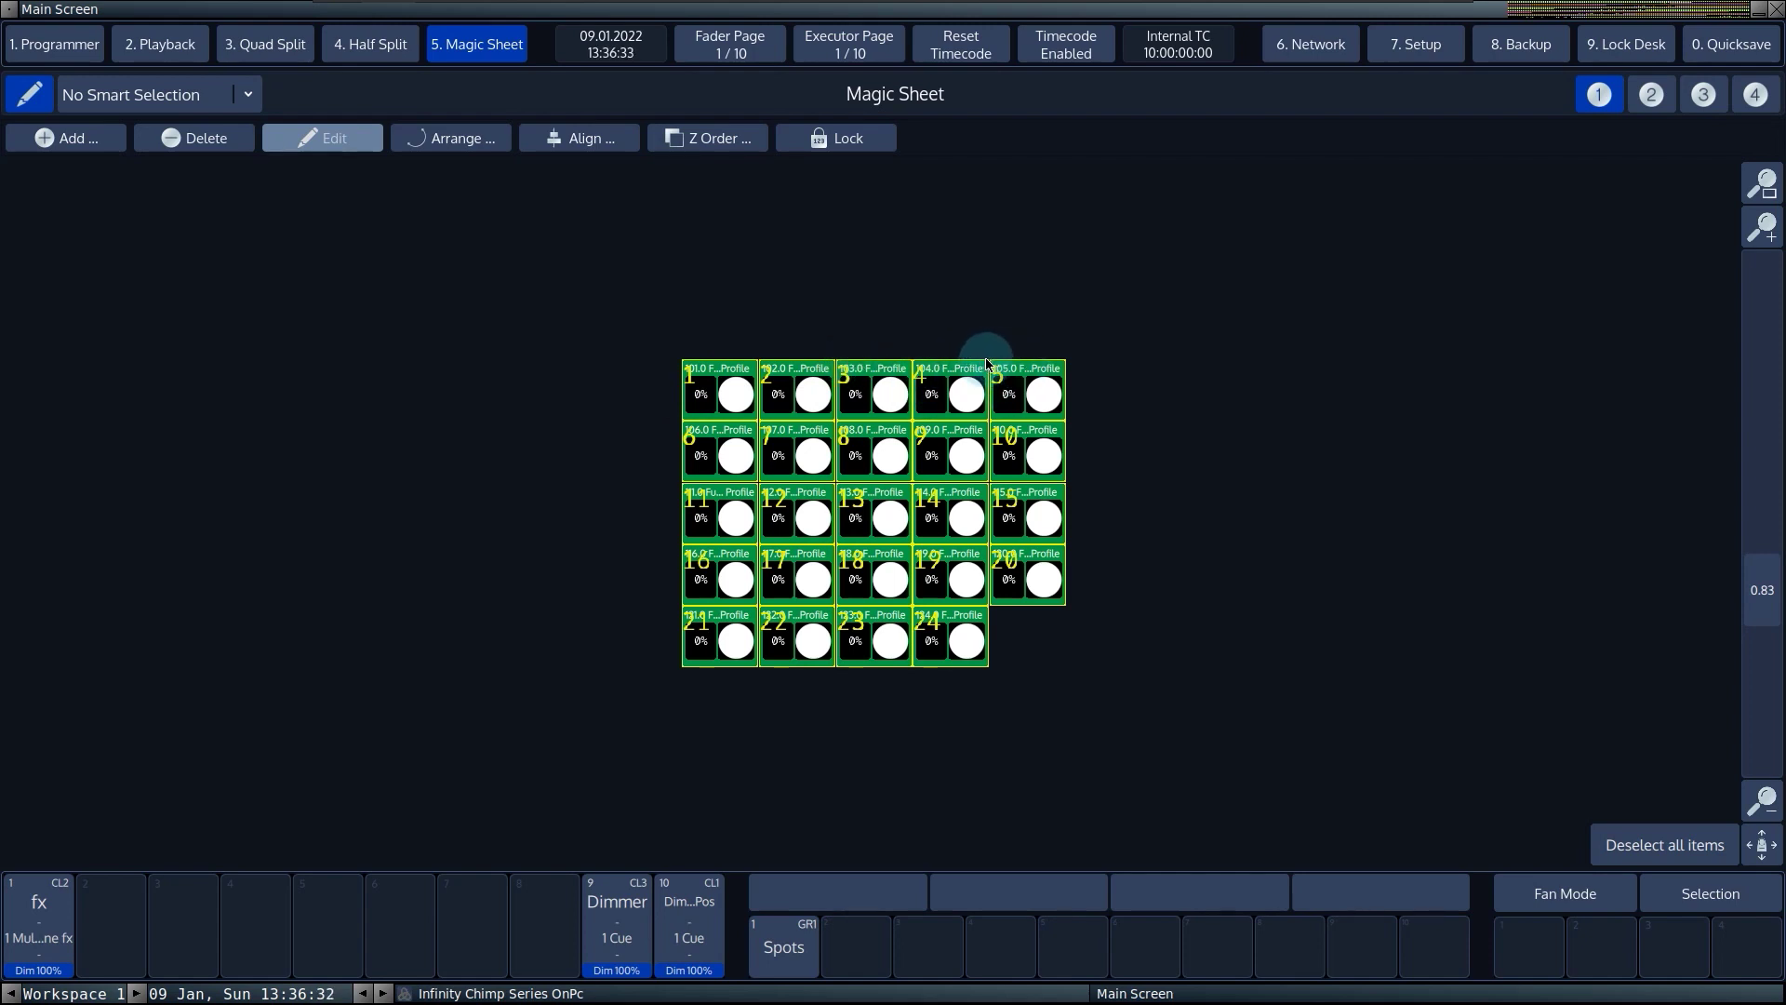
Step: Delete all 24 tiles and select the Spots group fixtures in 1. Programmer
click(223, 149)
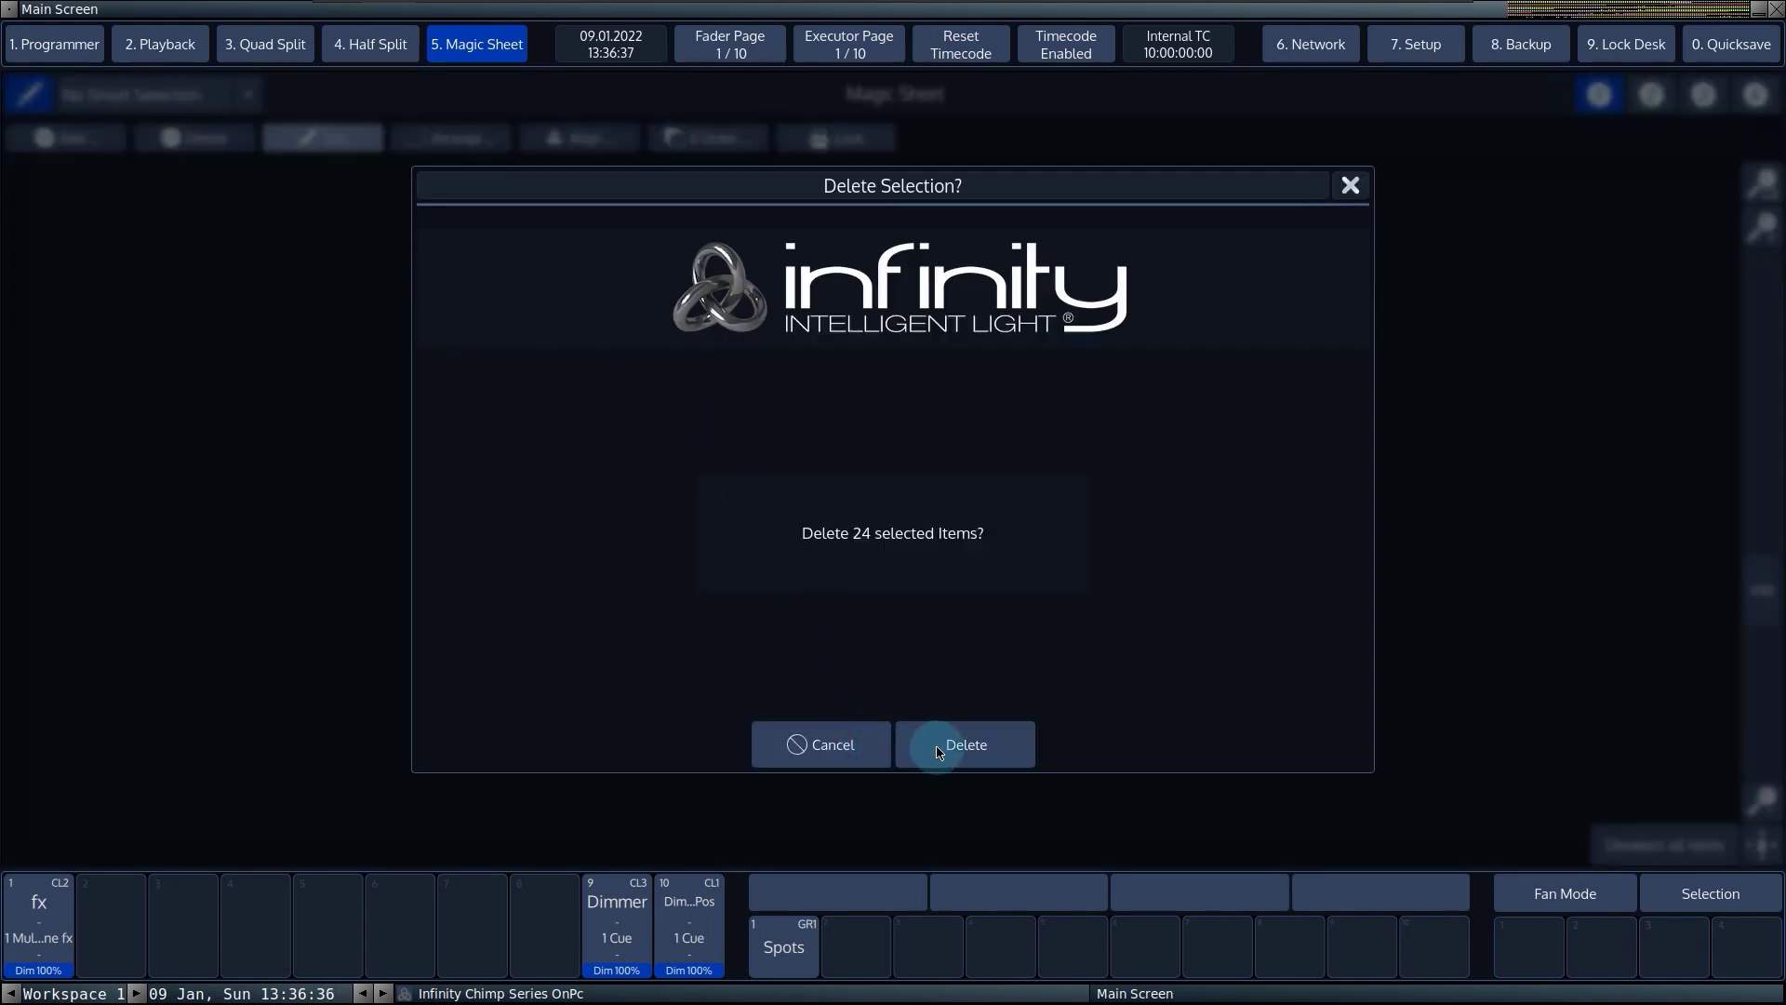
click(963, 748)
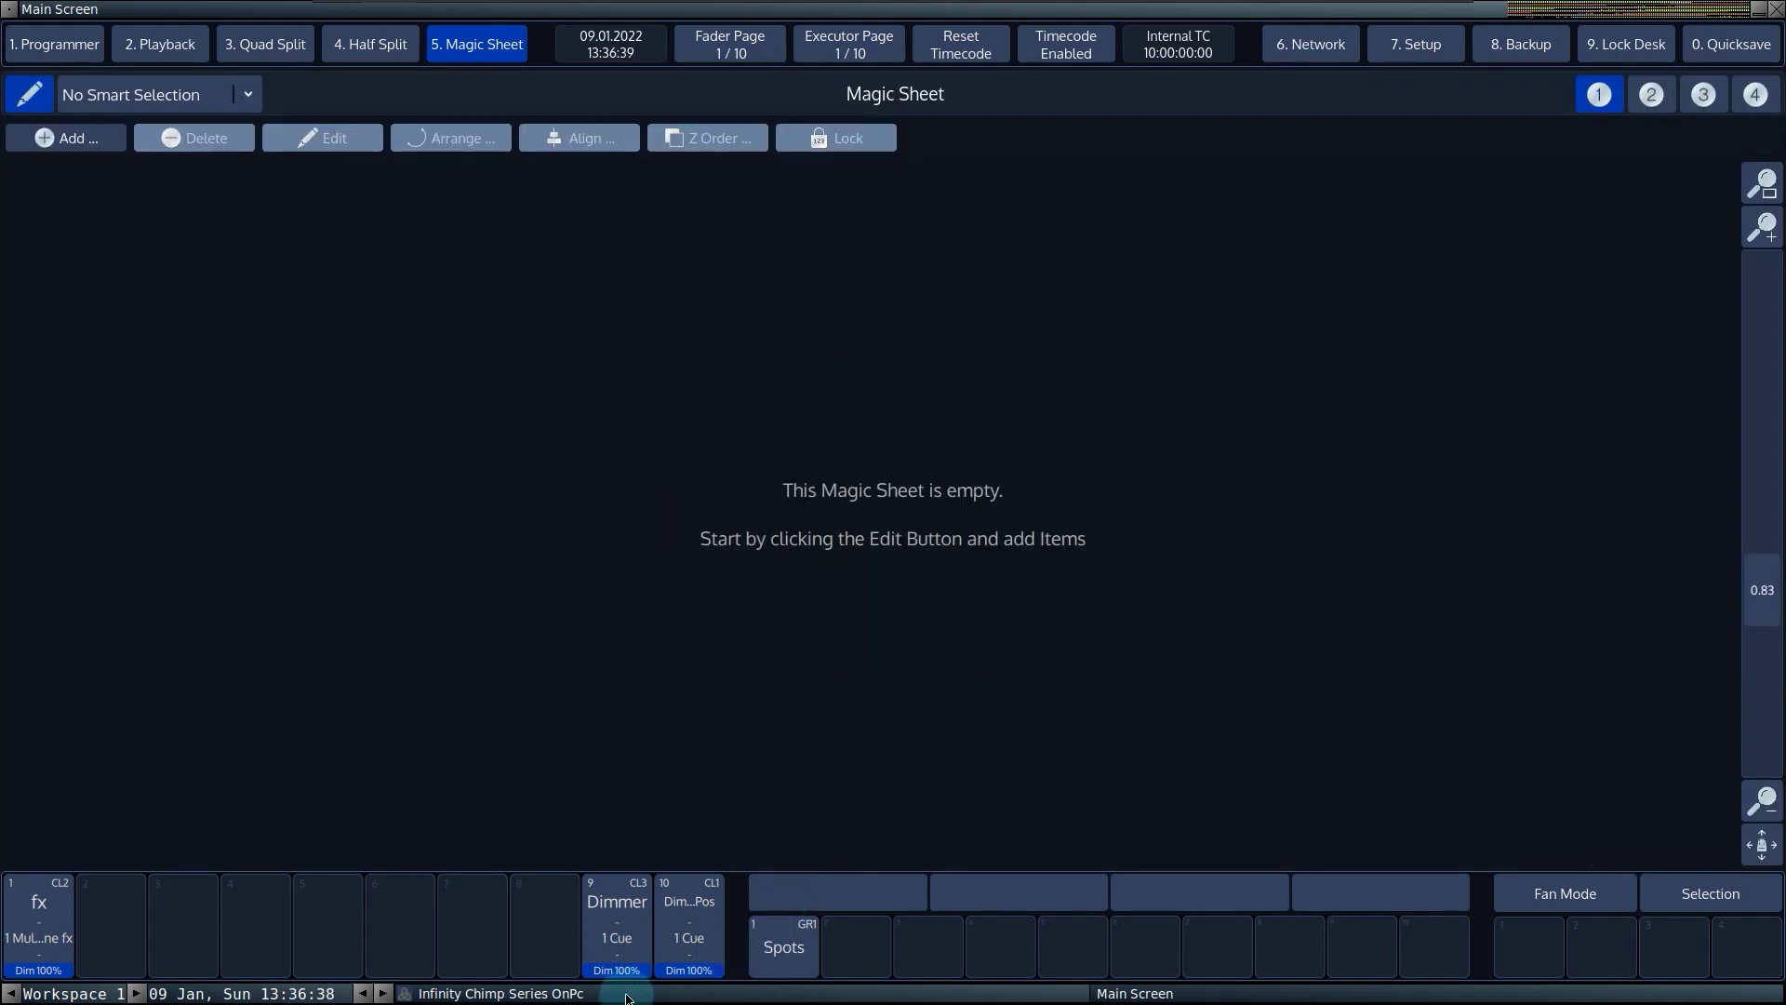
click(54, 43)
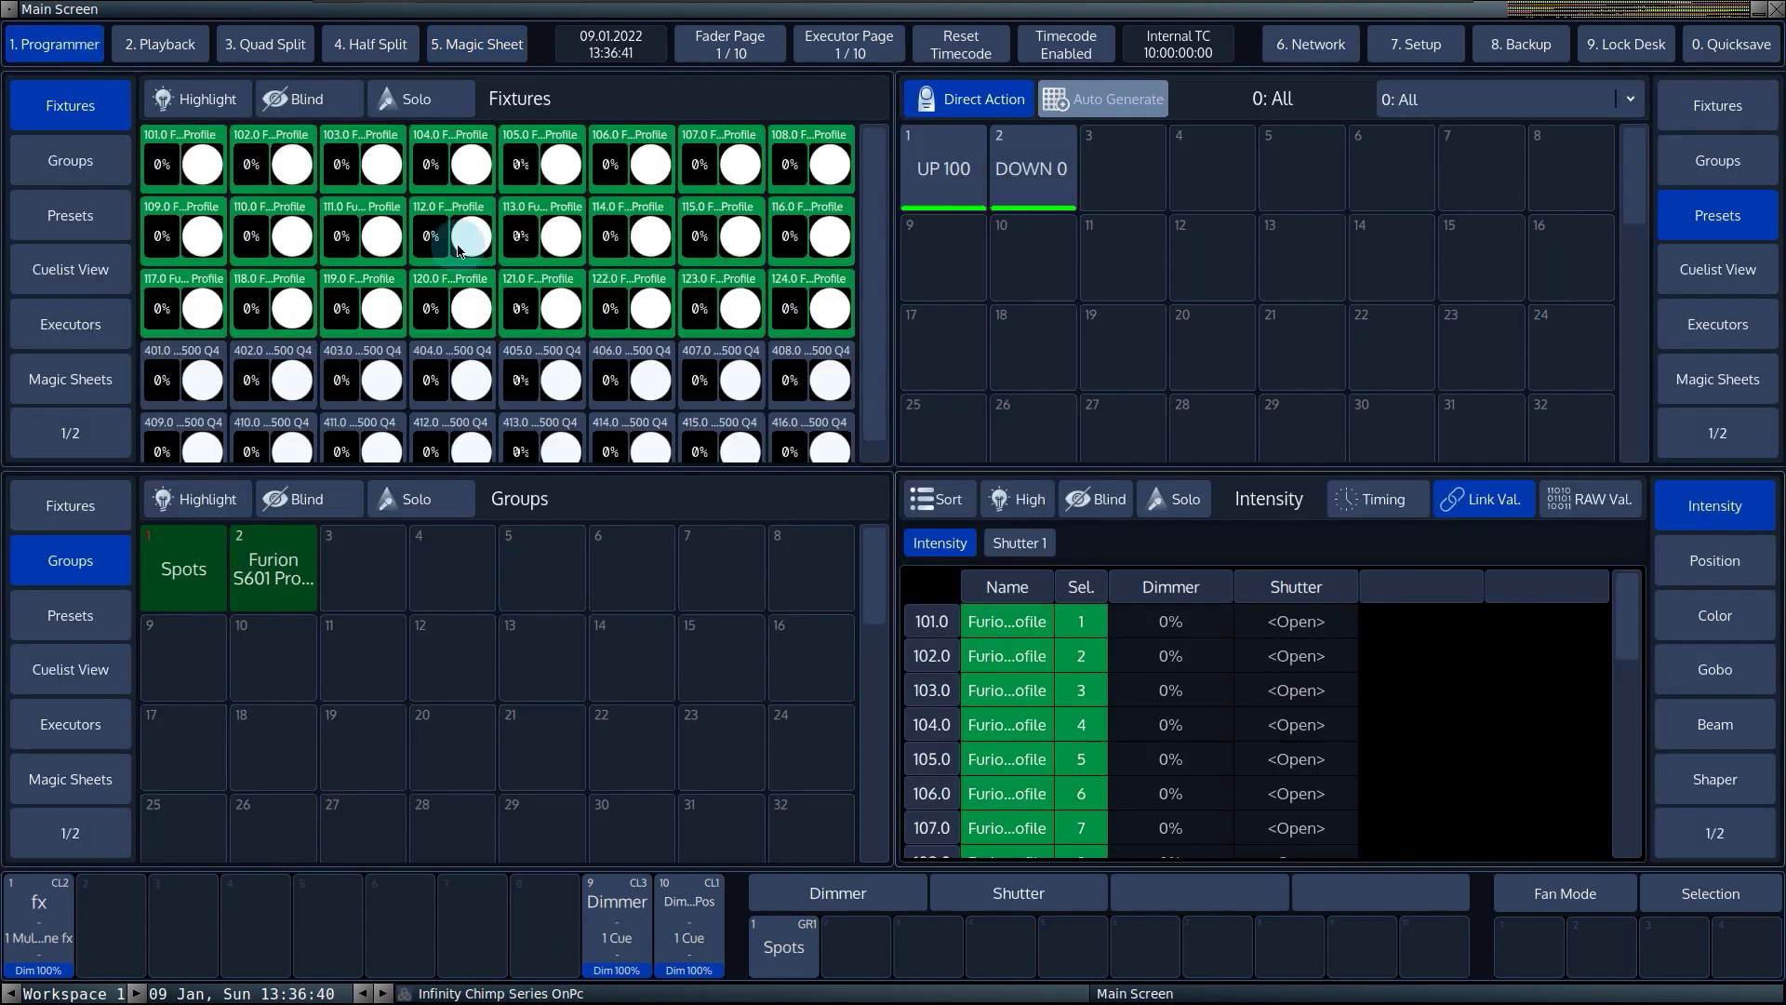
click(210, 579)
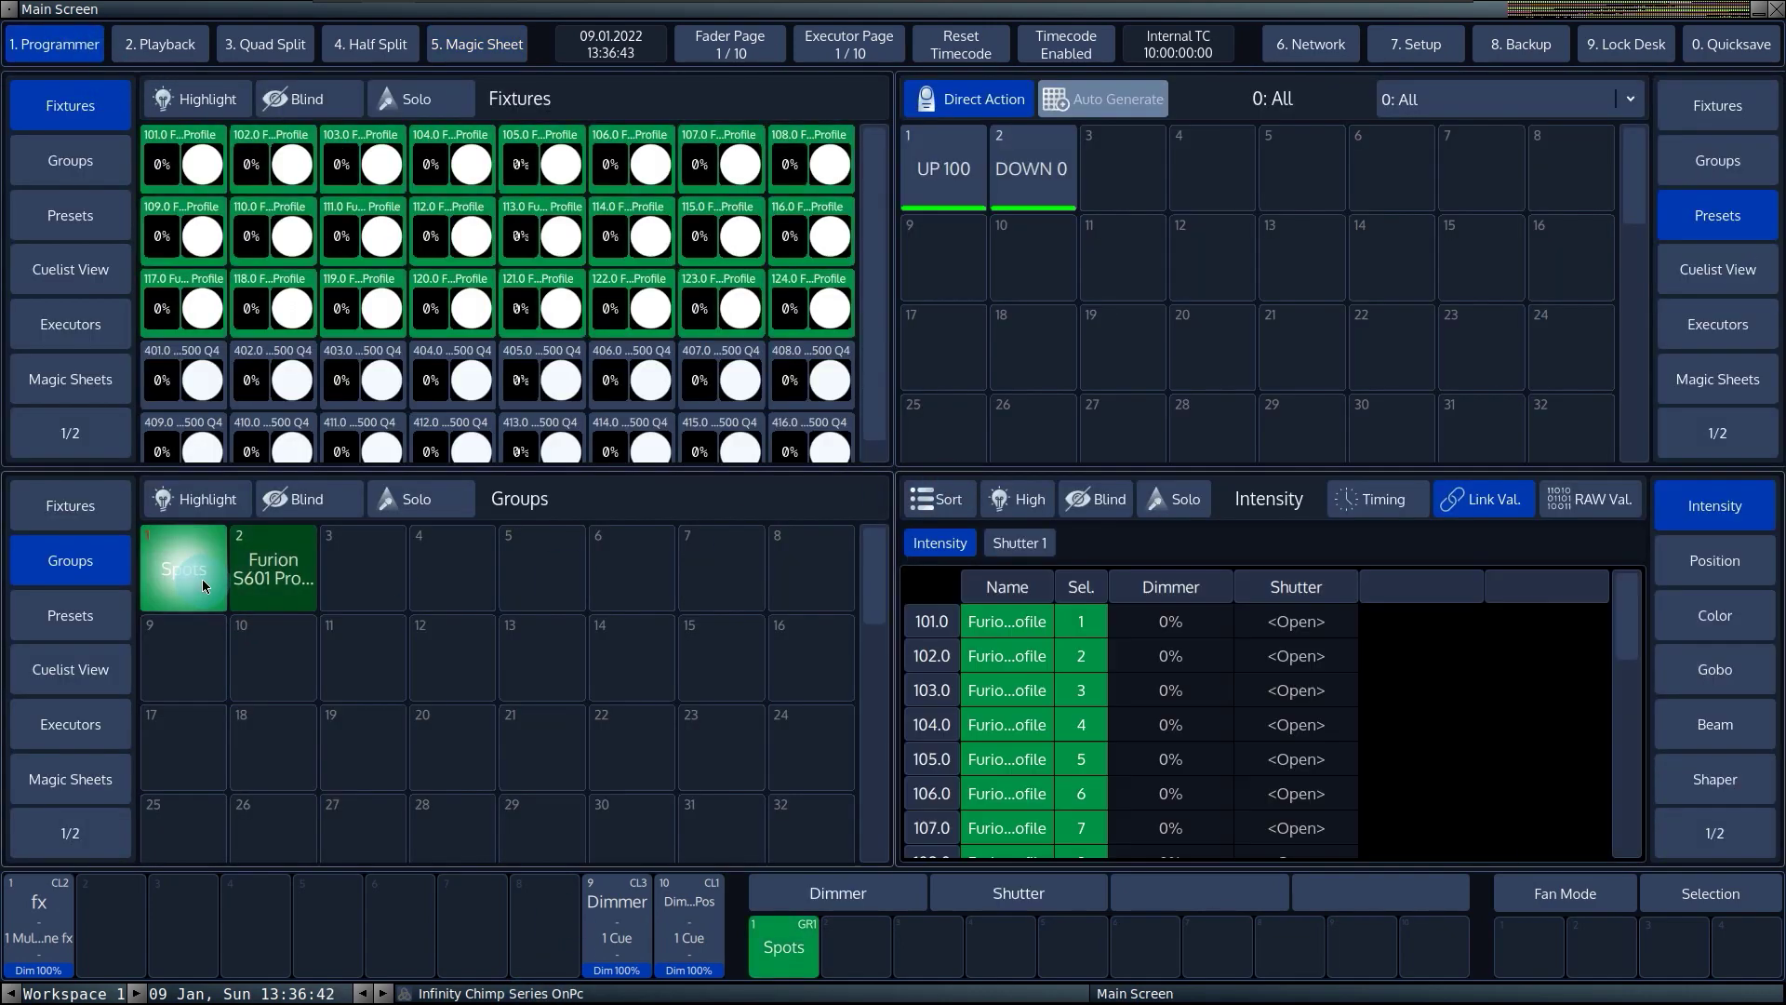
Step: Back on the Magic Sheet, turn on editing and show the Add item list
click(460, 44)
click(28, 95)
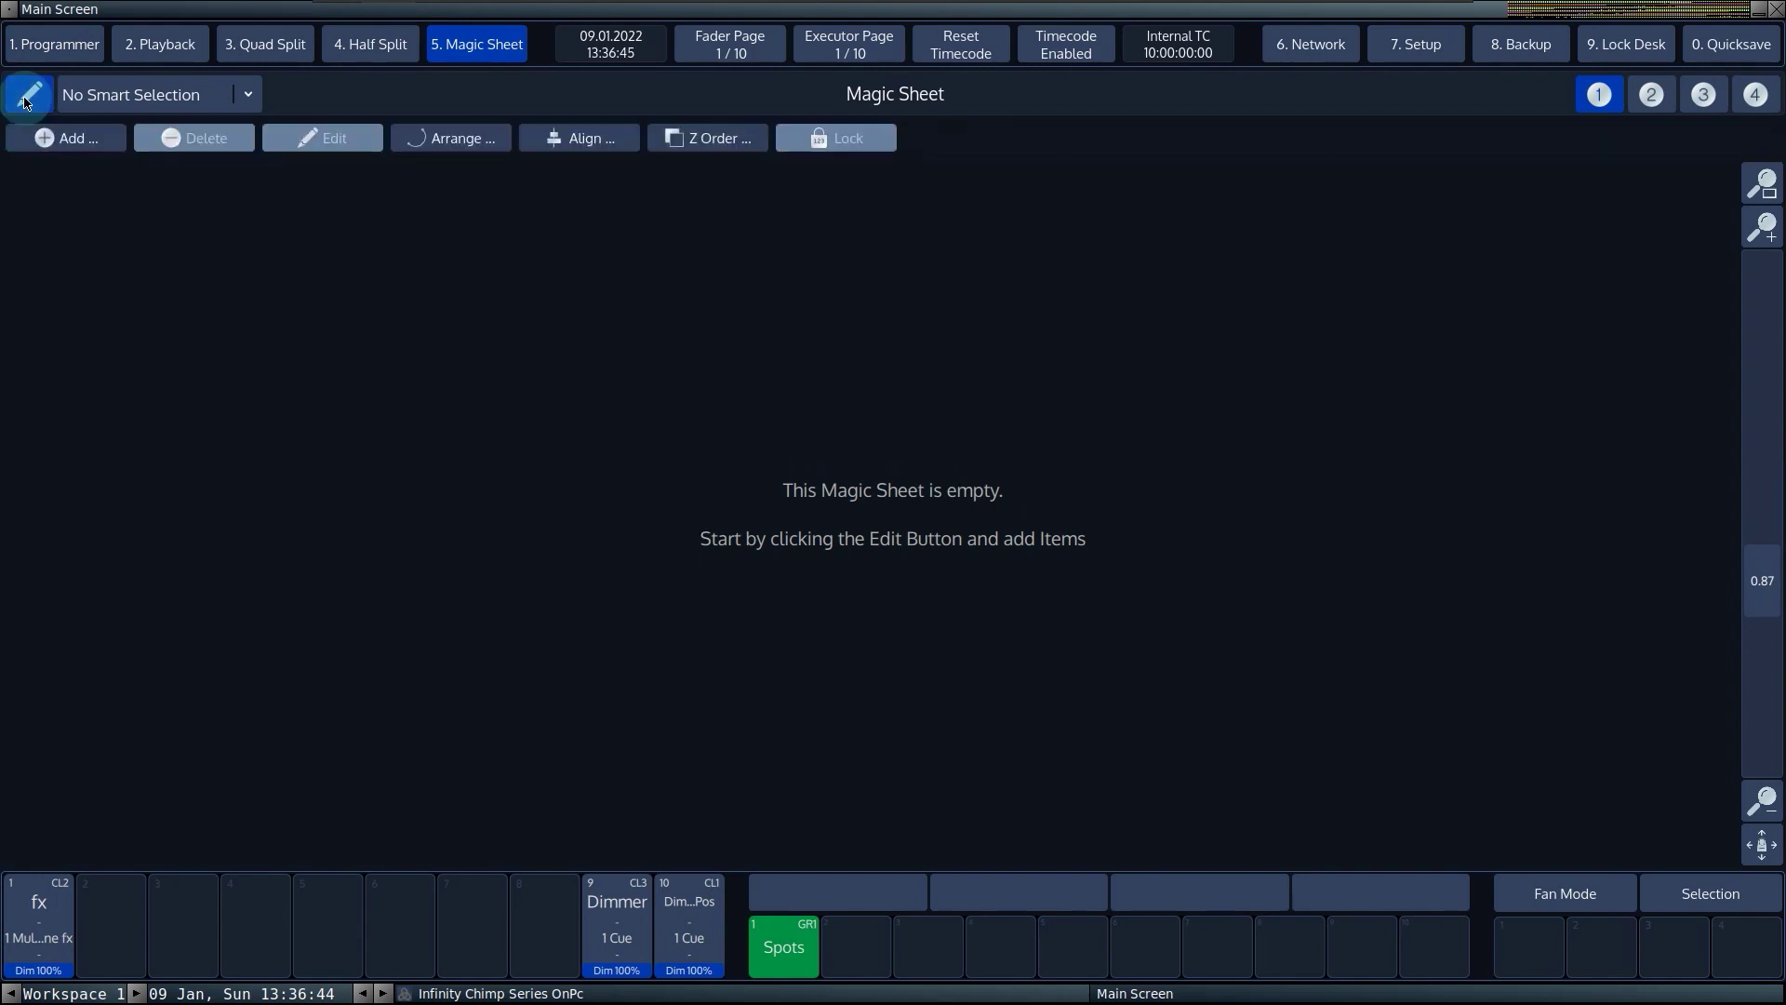
click(51, 149)
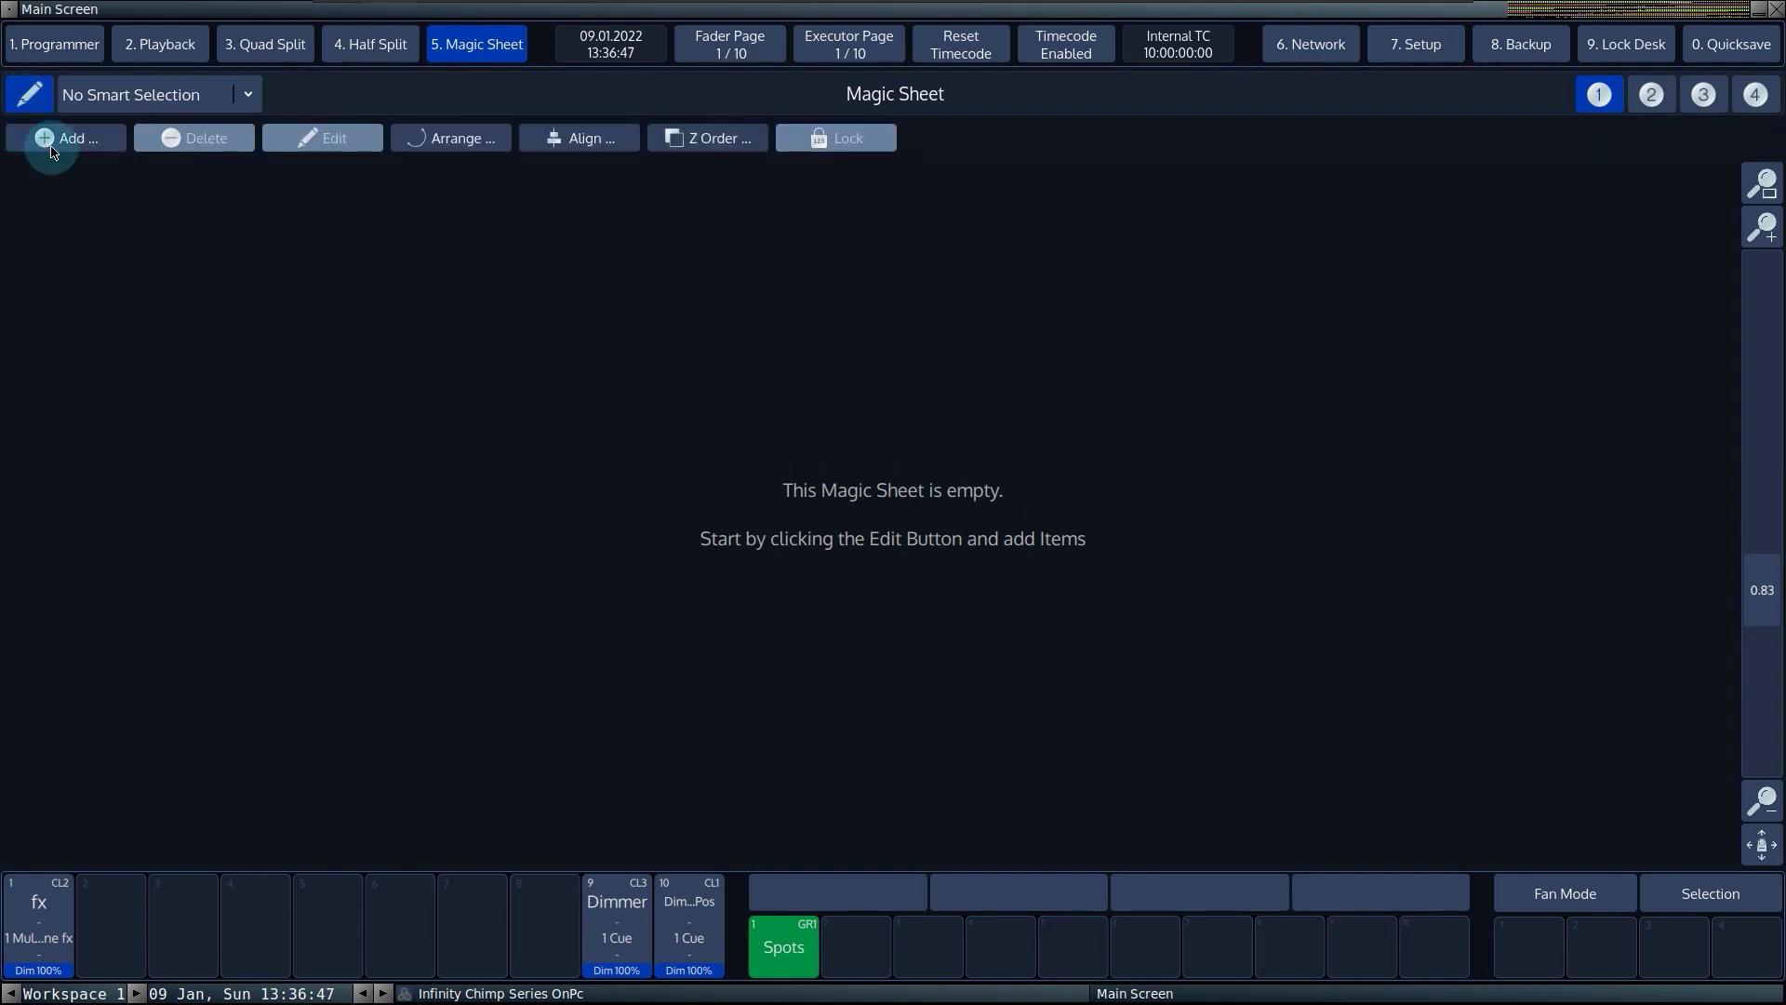
Step: Add the currently selected fixtures 101–124 to the sheet as a tile grid
click(112, 196)
click(815, 395)
click(760, 396)
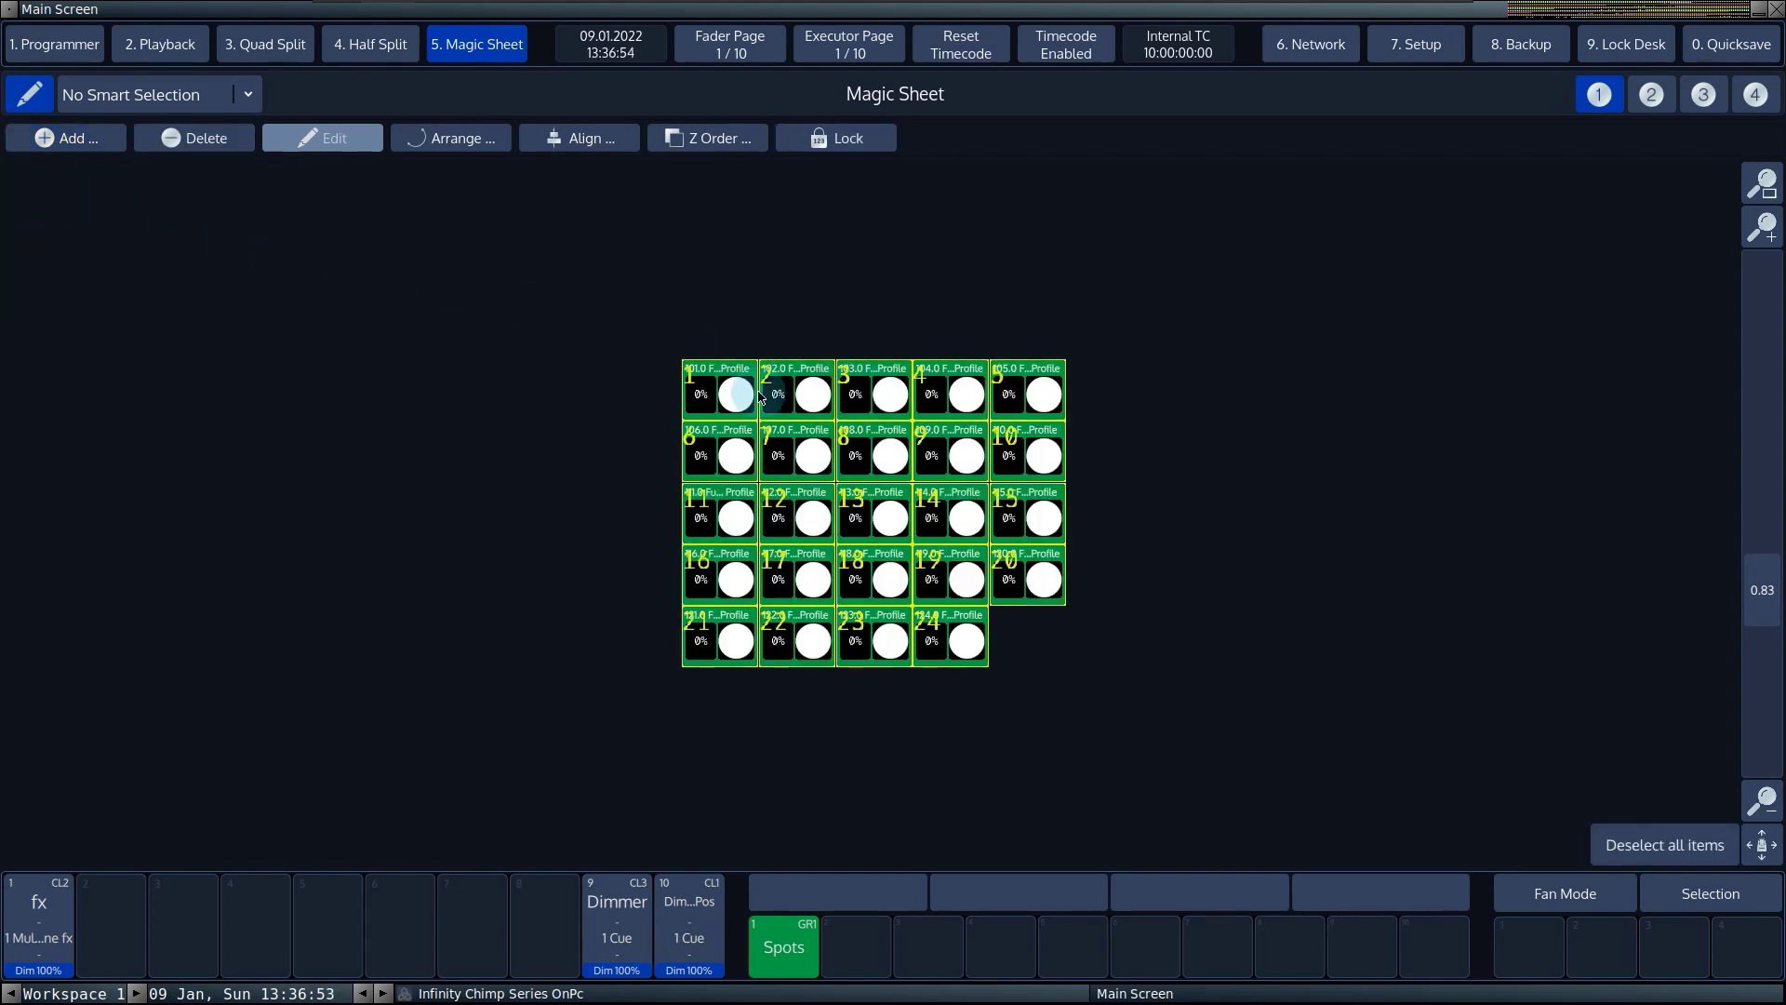
click(1649, 848)
Step: Add the Spots group button and move it left of the fixture grid
click(67, 139)
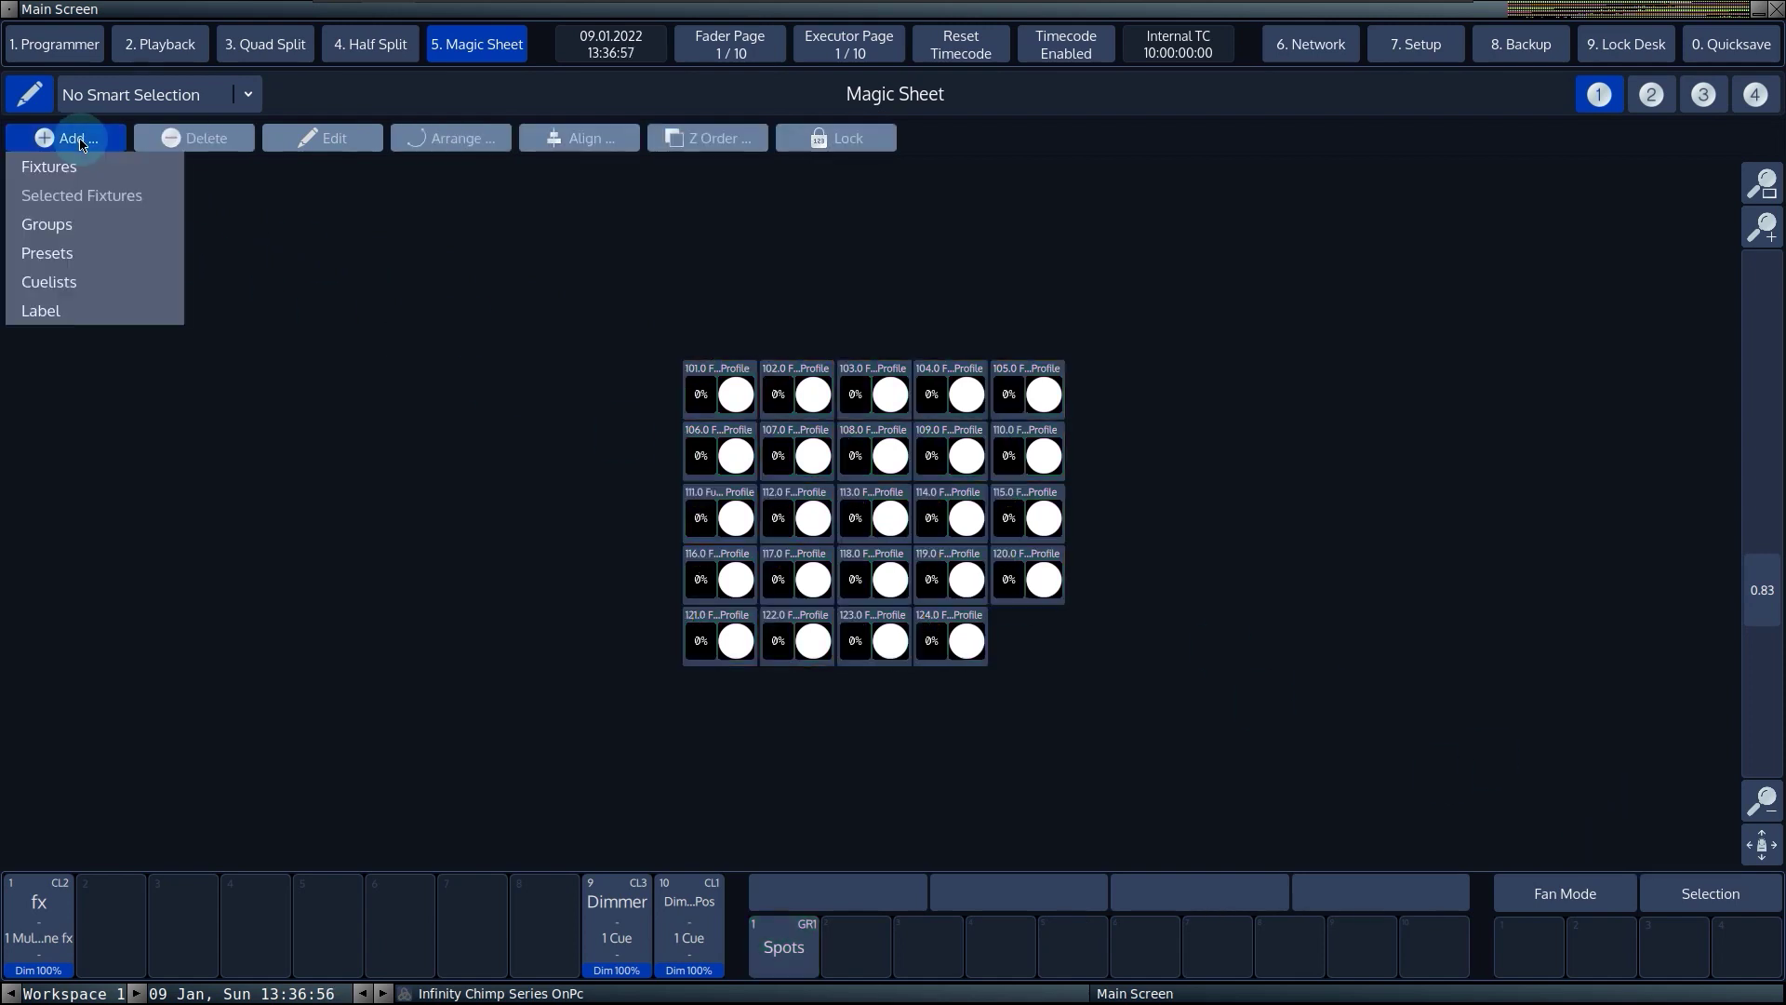
click(72, 231)
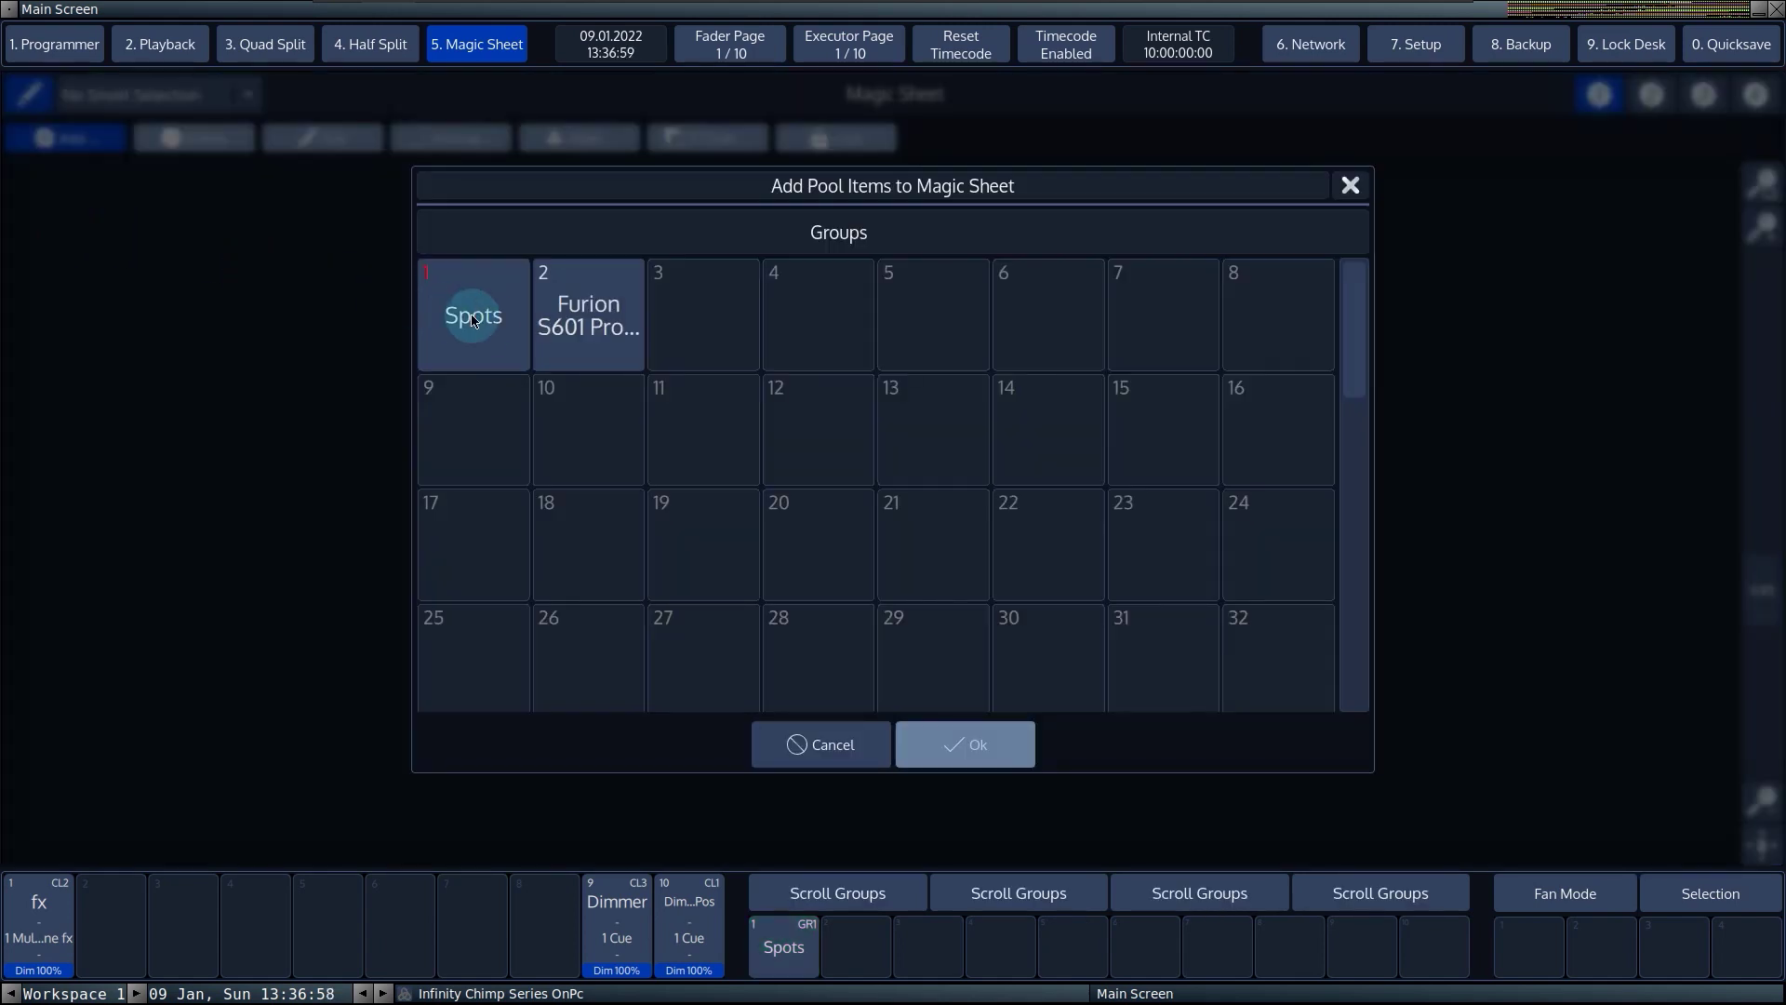
click(493, 321)
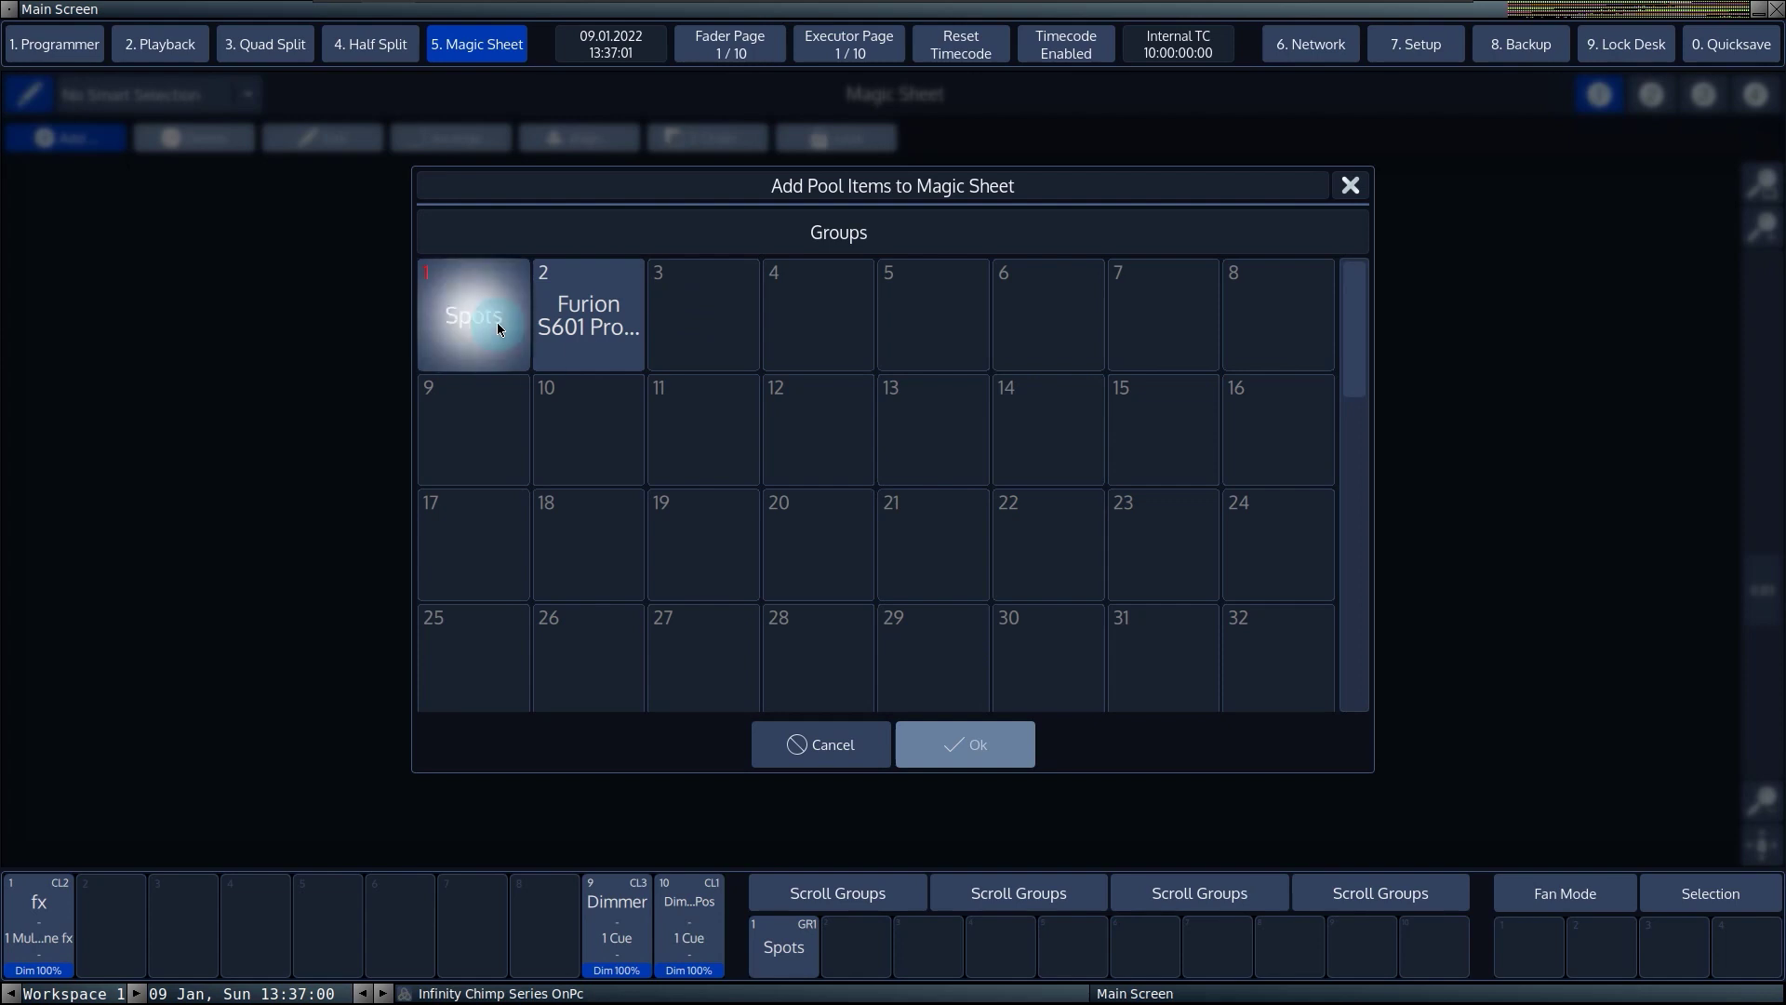
click(961, 742)
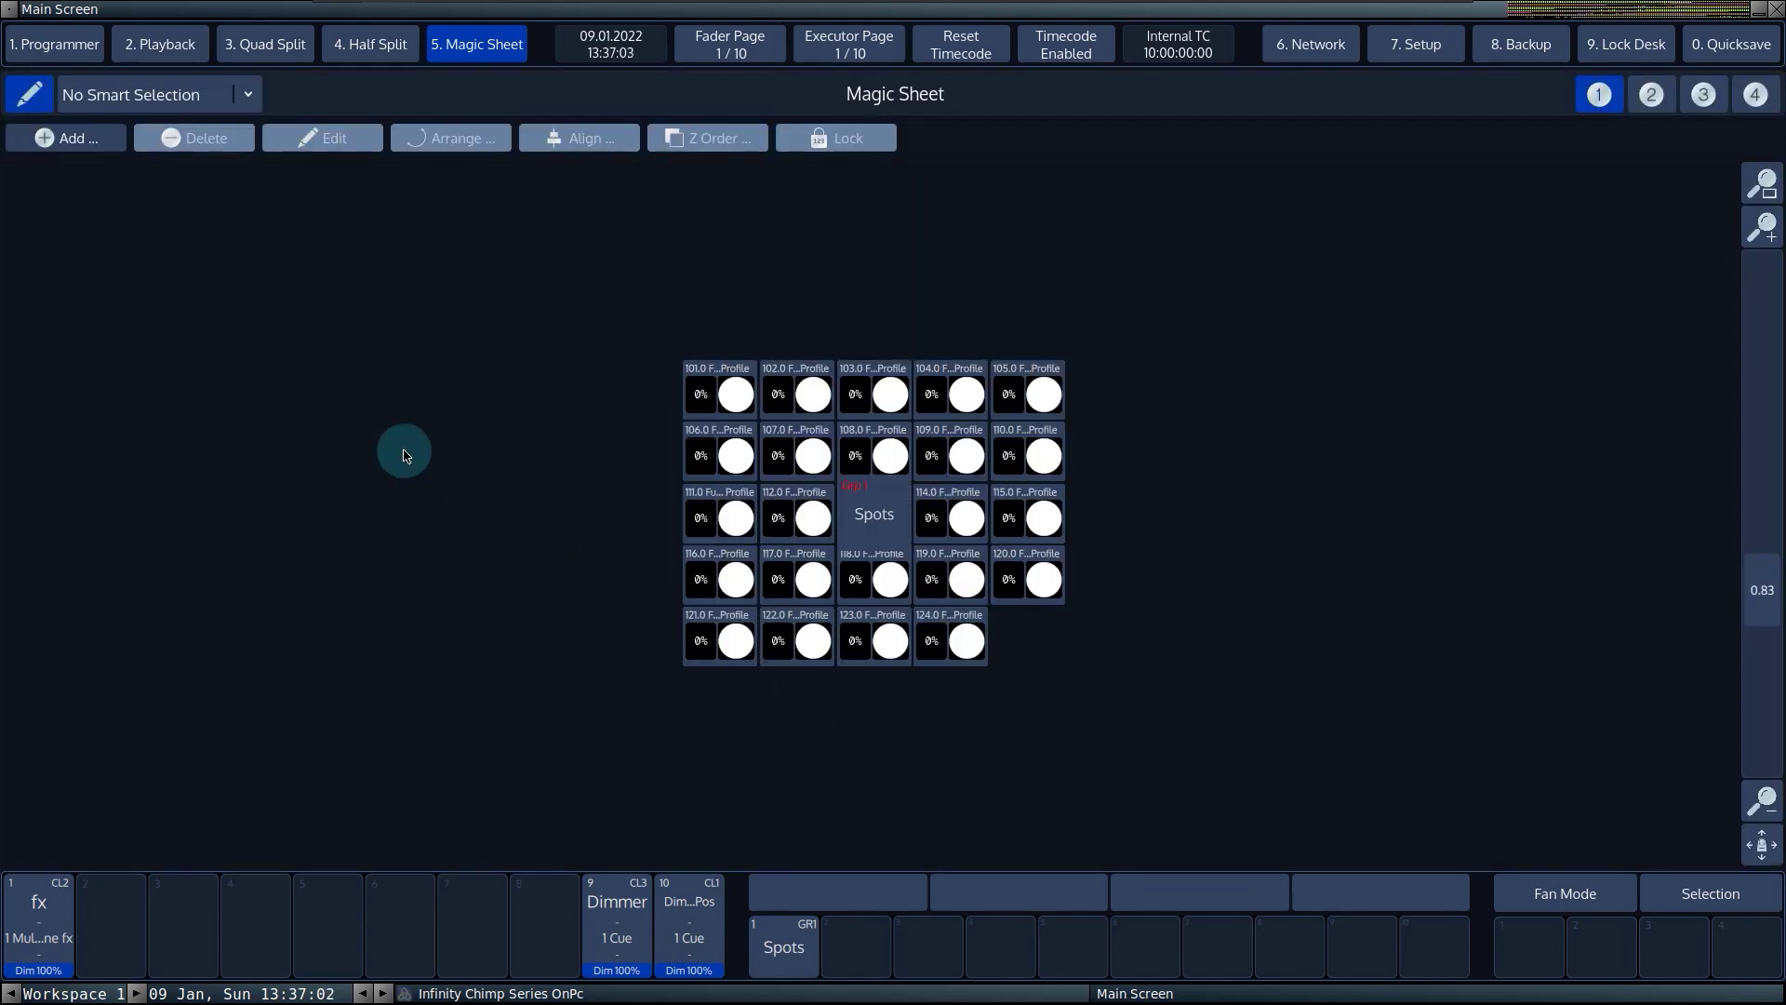
click(869, 511)
drag(837, 512, 391, 409)
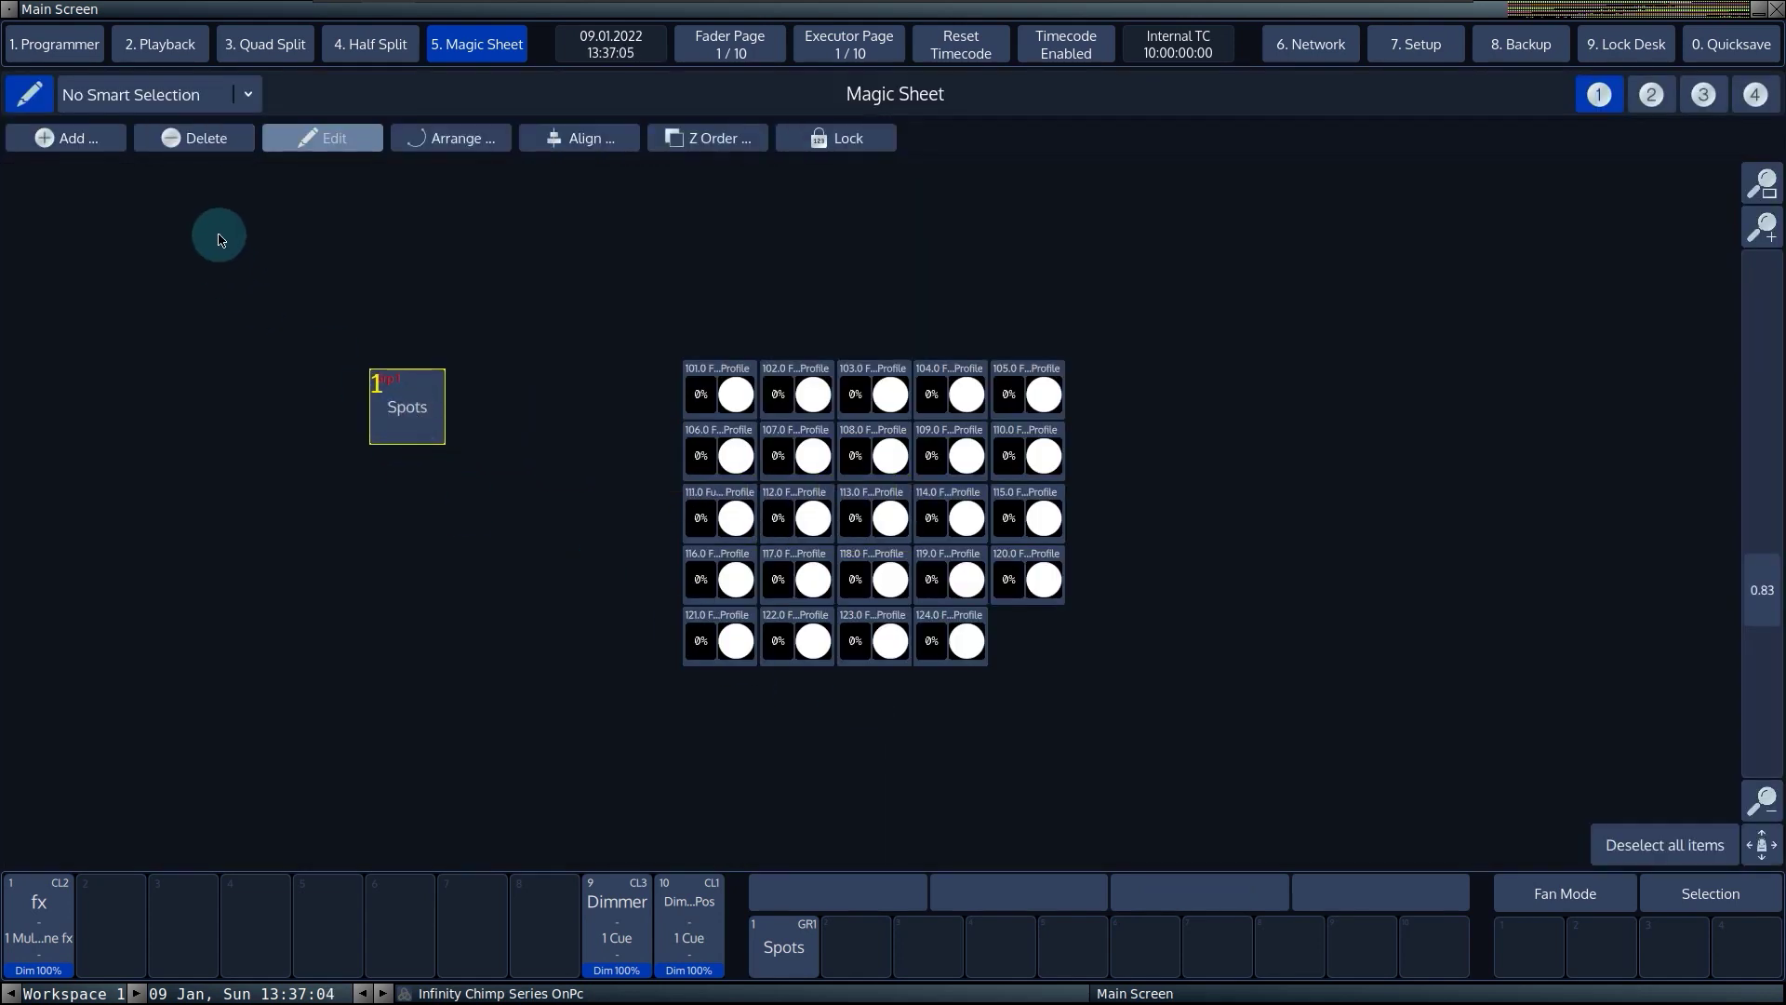
click(1639, 837)
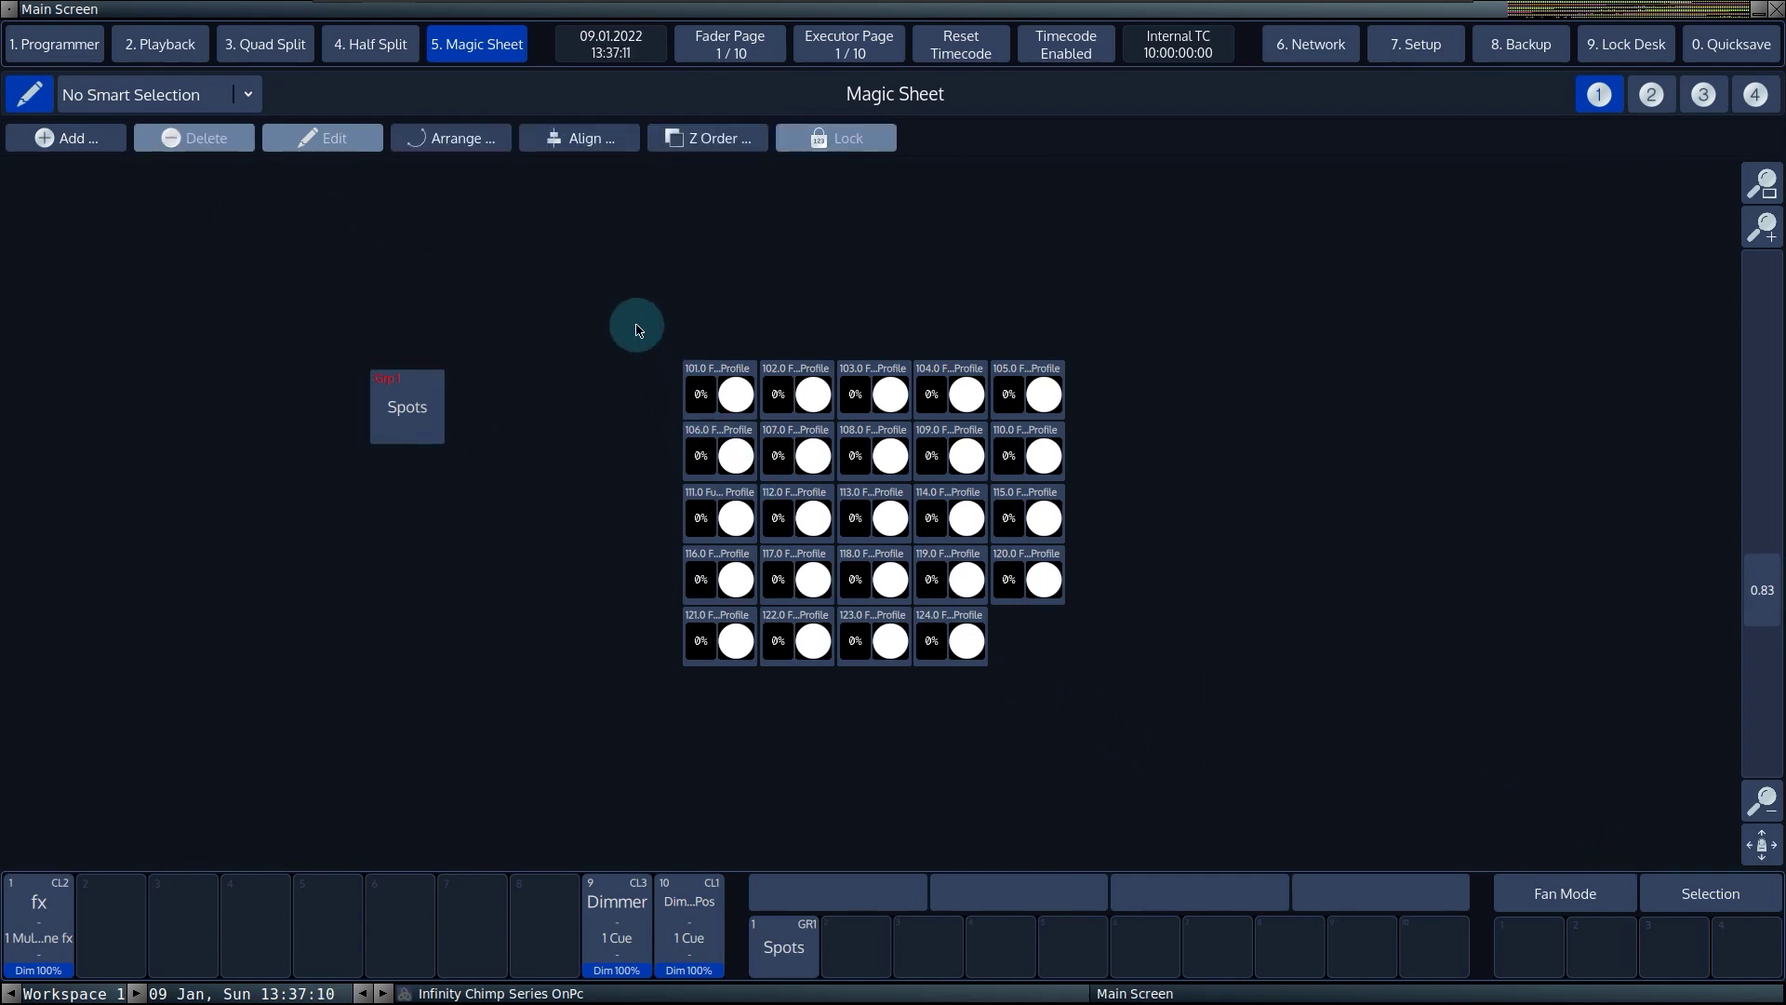
Step: Select fixtures 101 to 104 one by one, then clear the selection
click(716, 391)
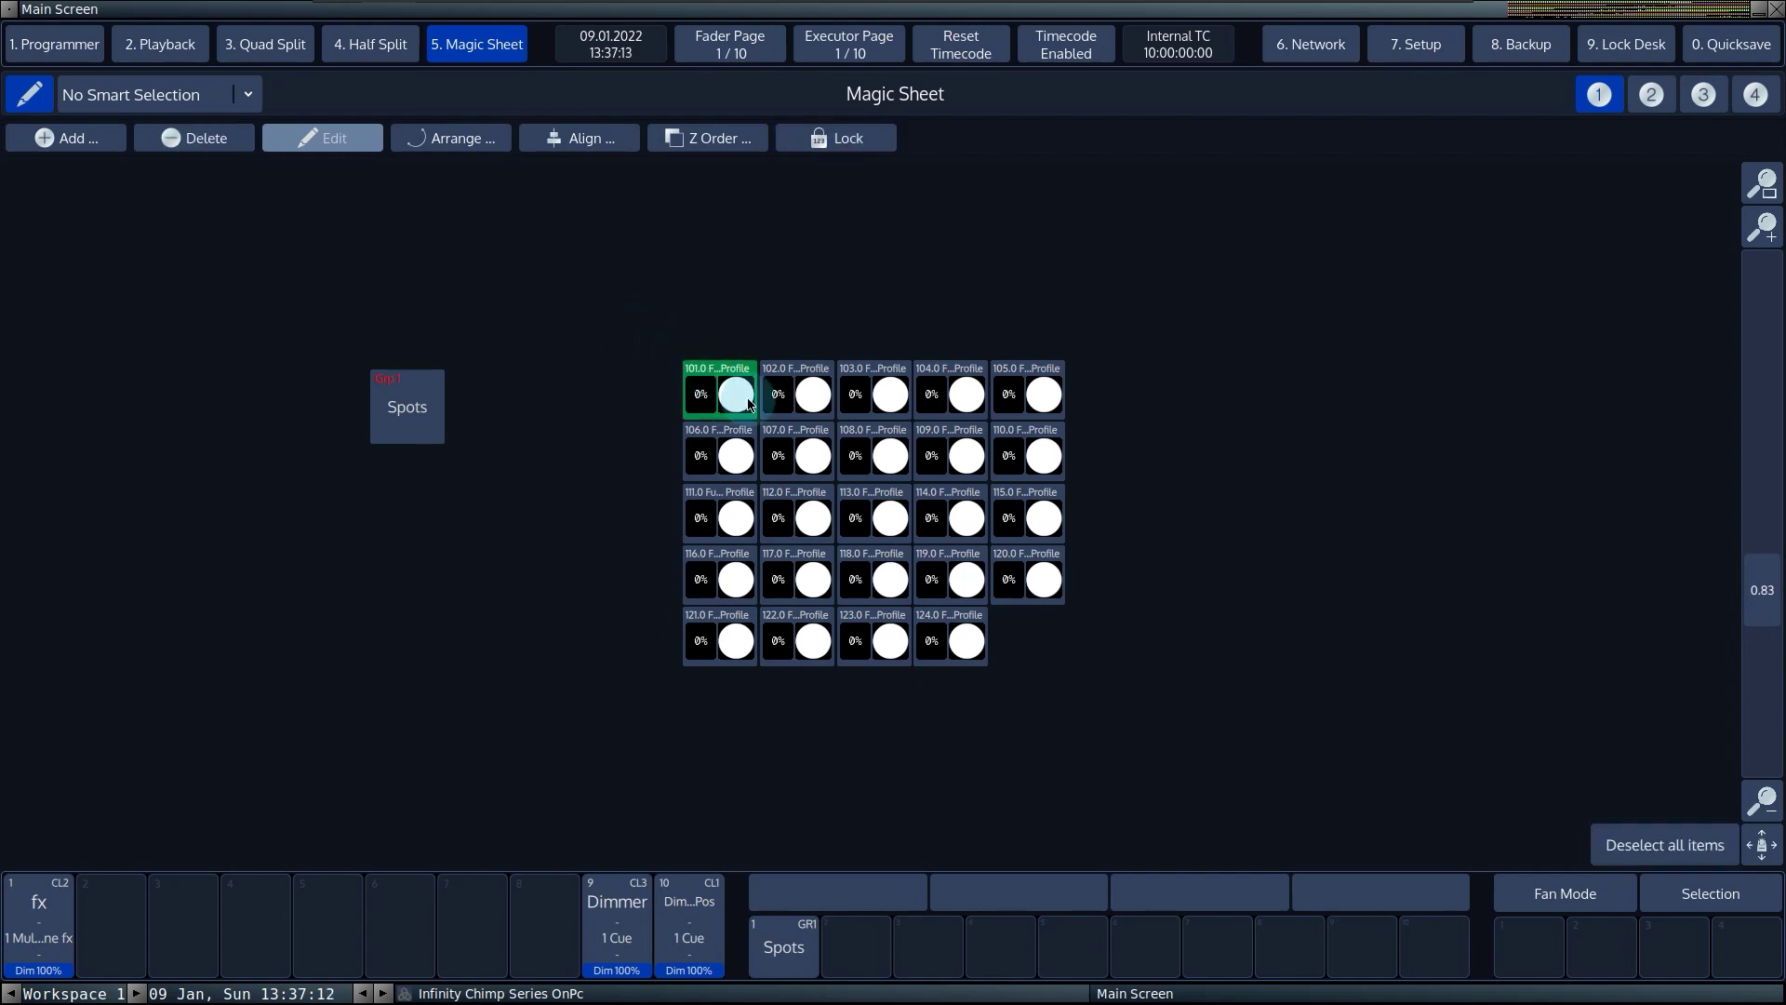
click(809, 388)
click(884, 395)
click(958, 391)
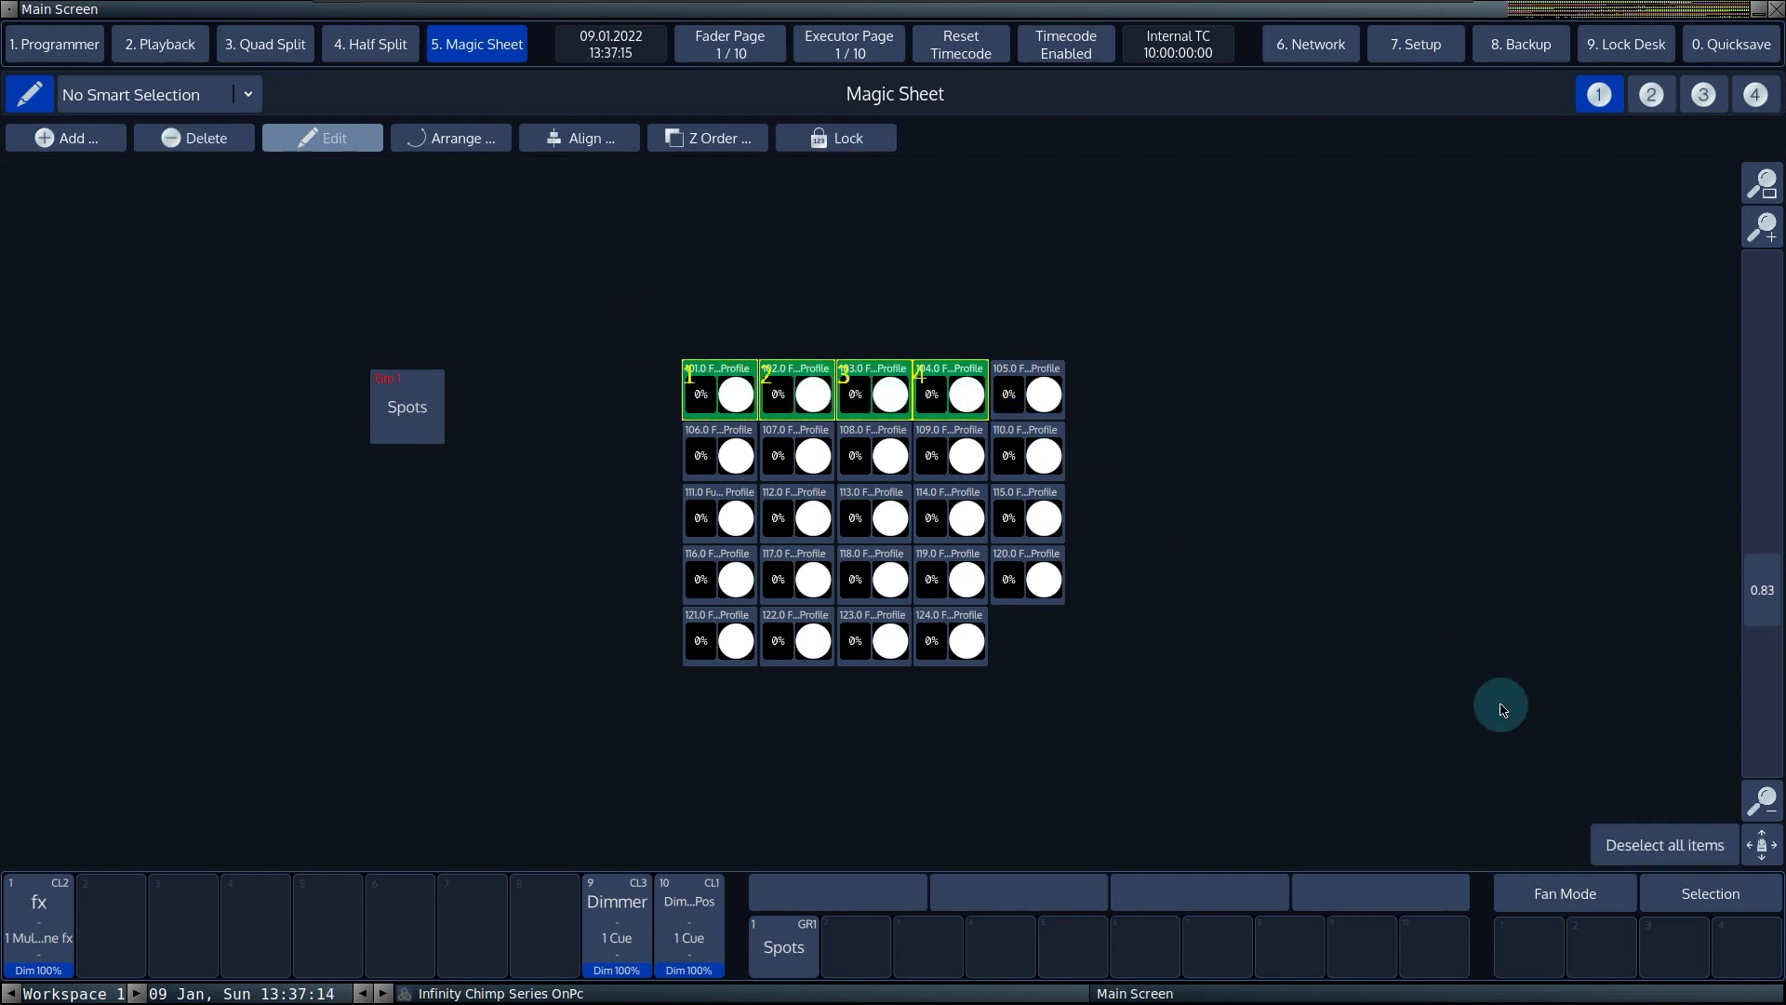
click(1651, 843)
Step: Drag a selection box over all 24 fixtures and the Spots button
drag(607, 311, 1156, 729)
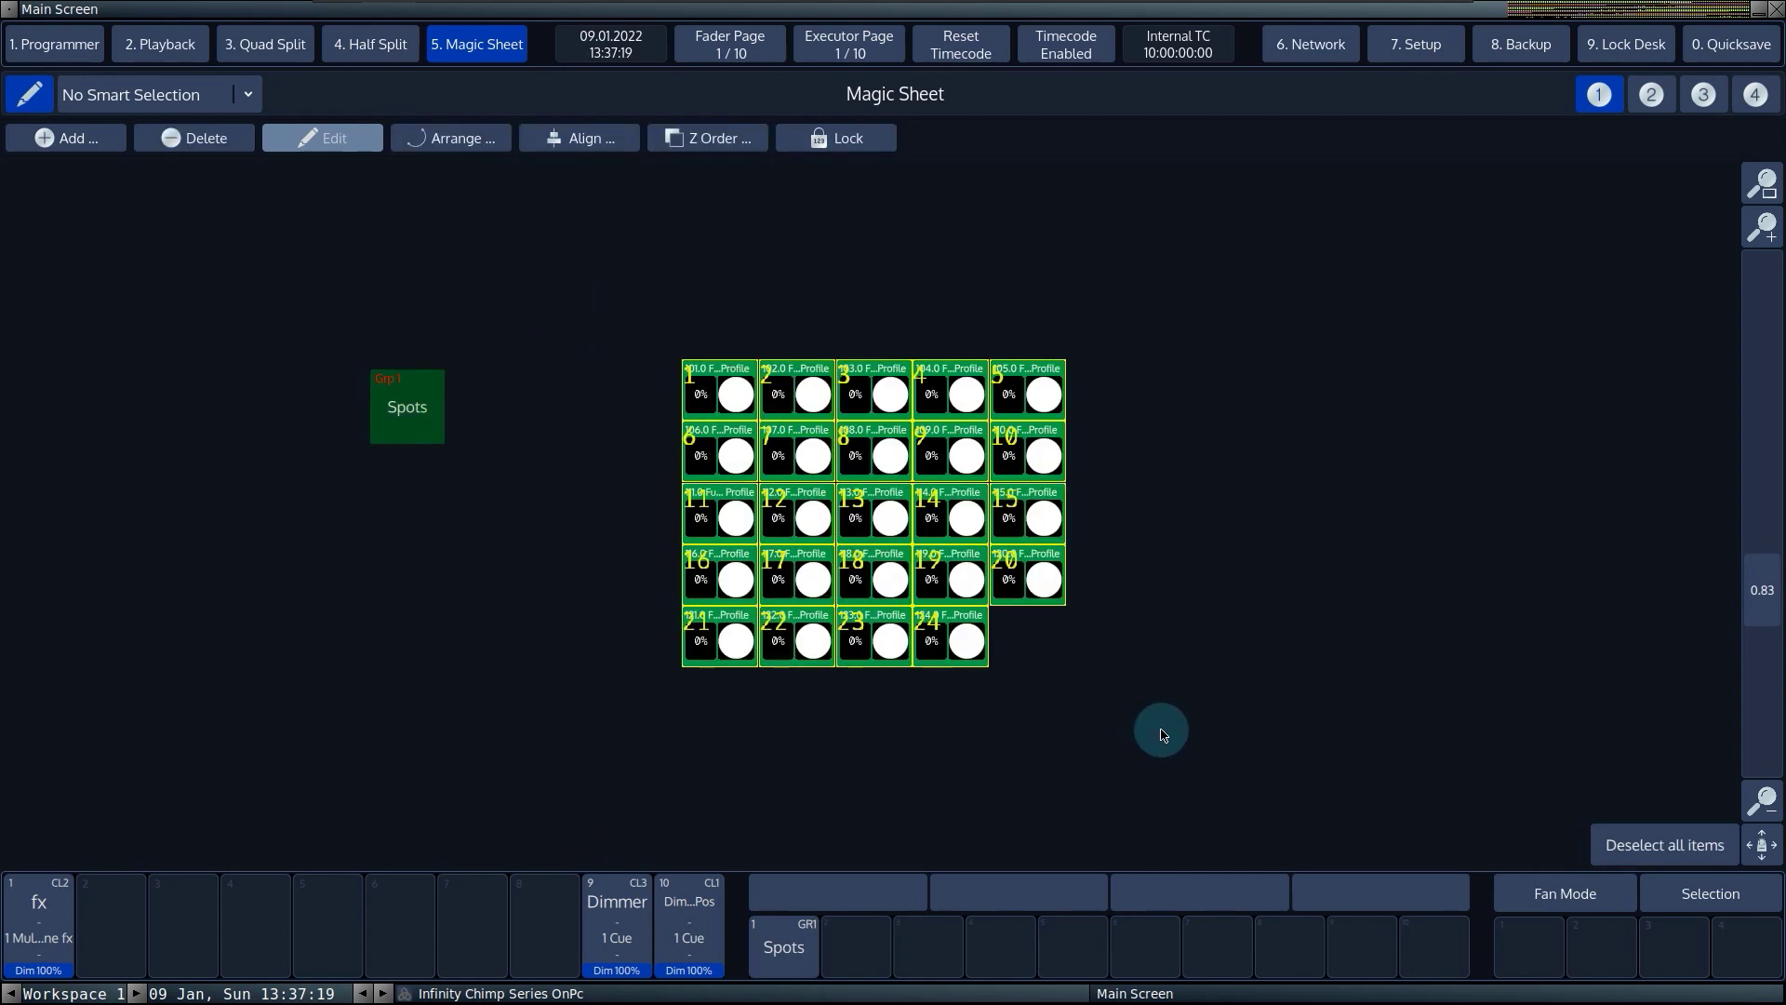
click(1626, 848)
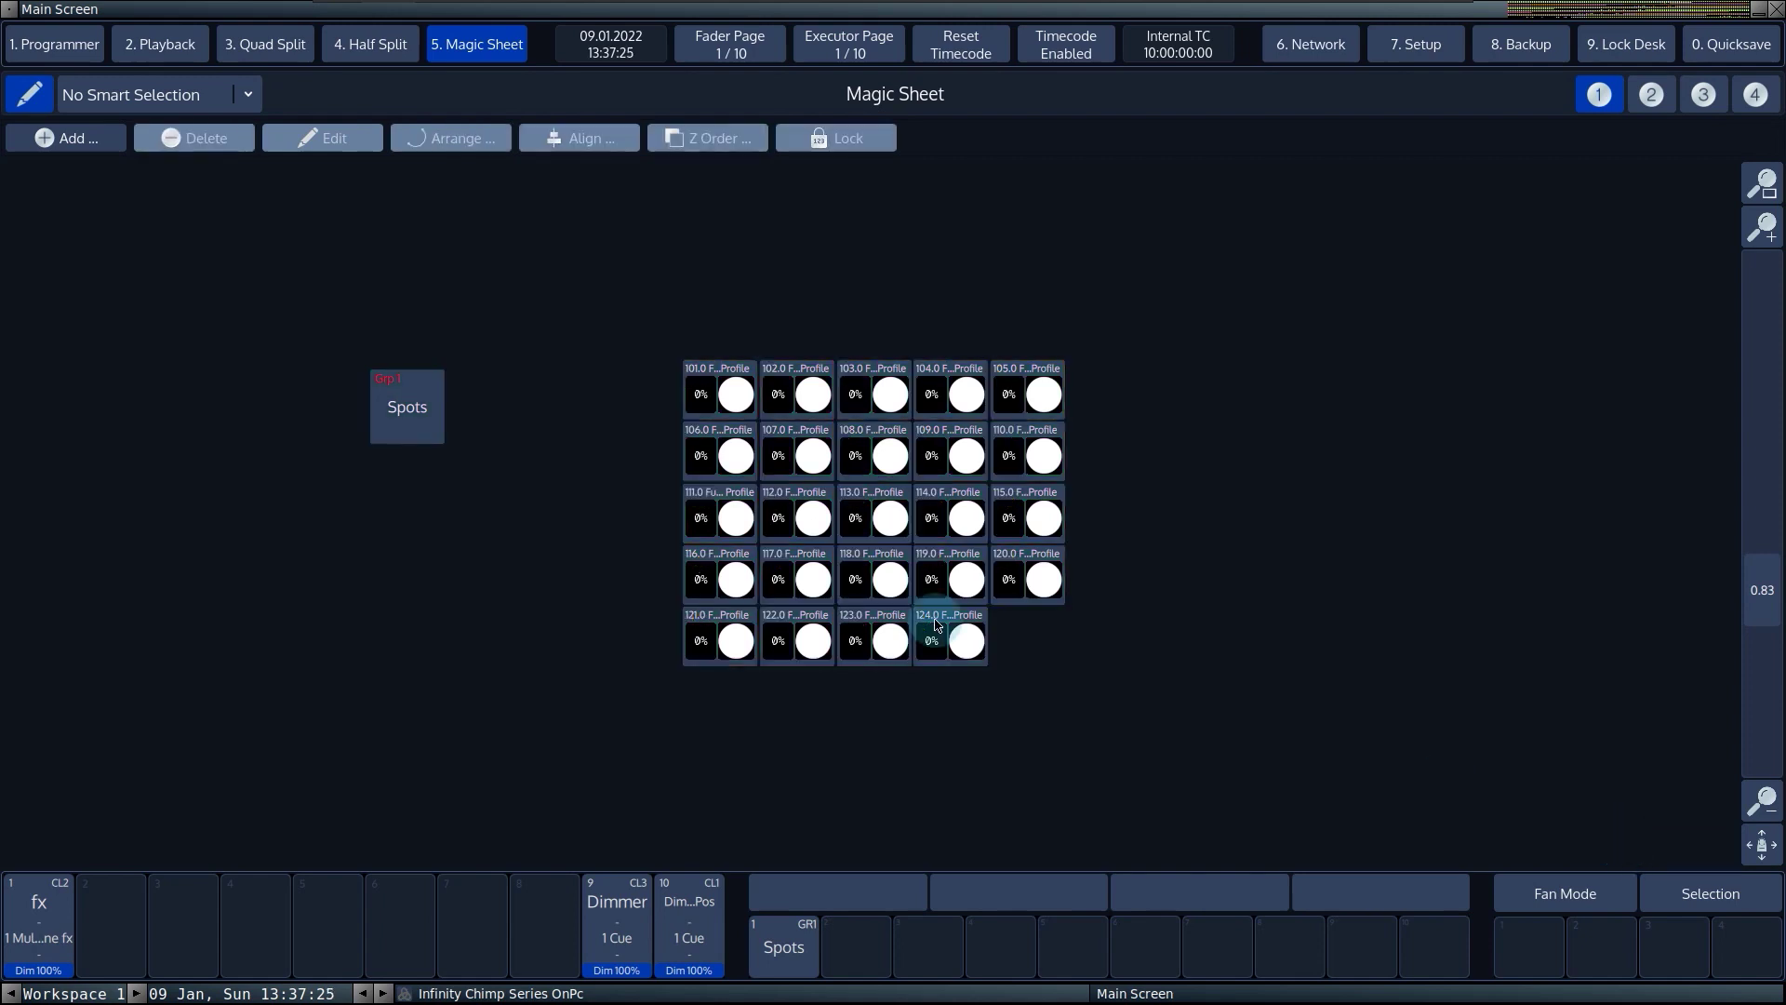
drag(653, 314, 1087, 678)
click(1600, 846)
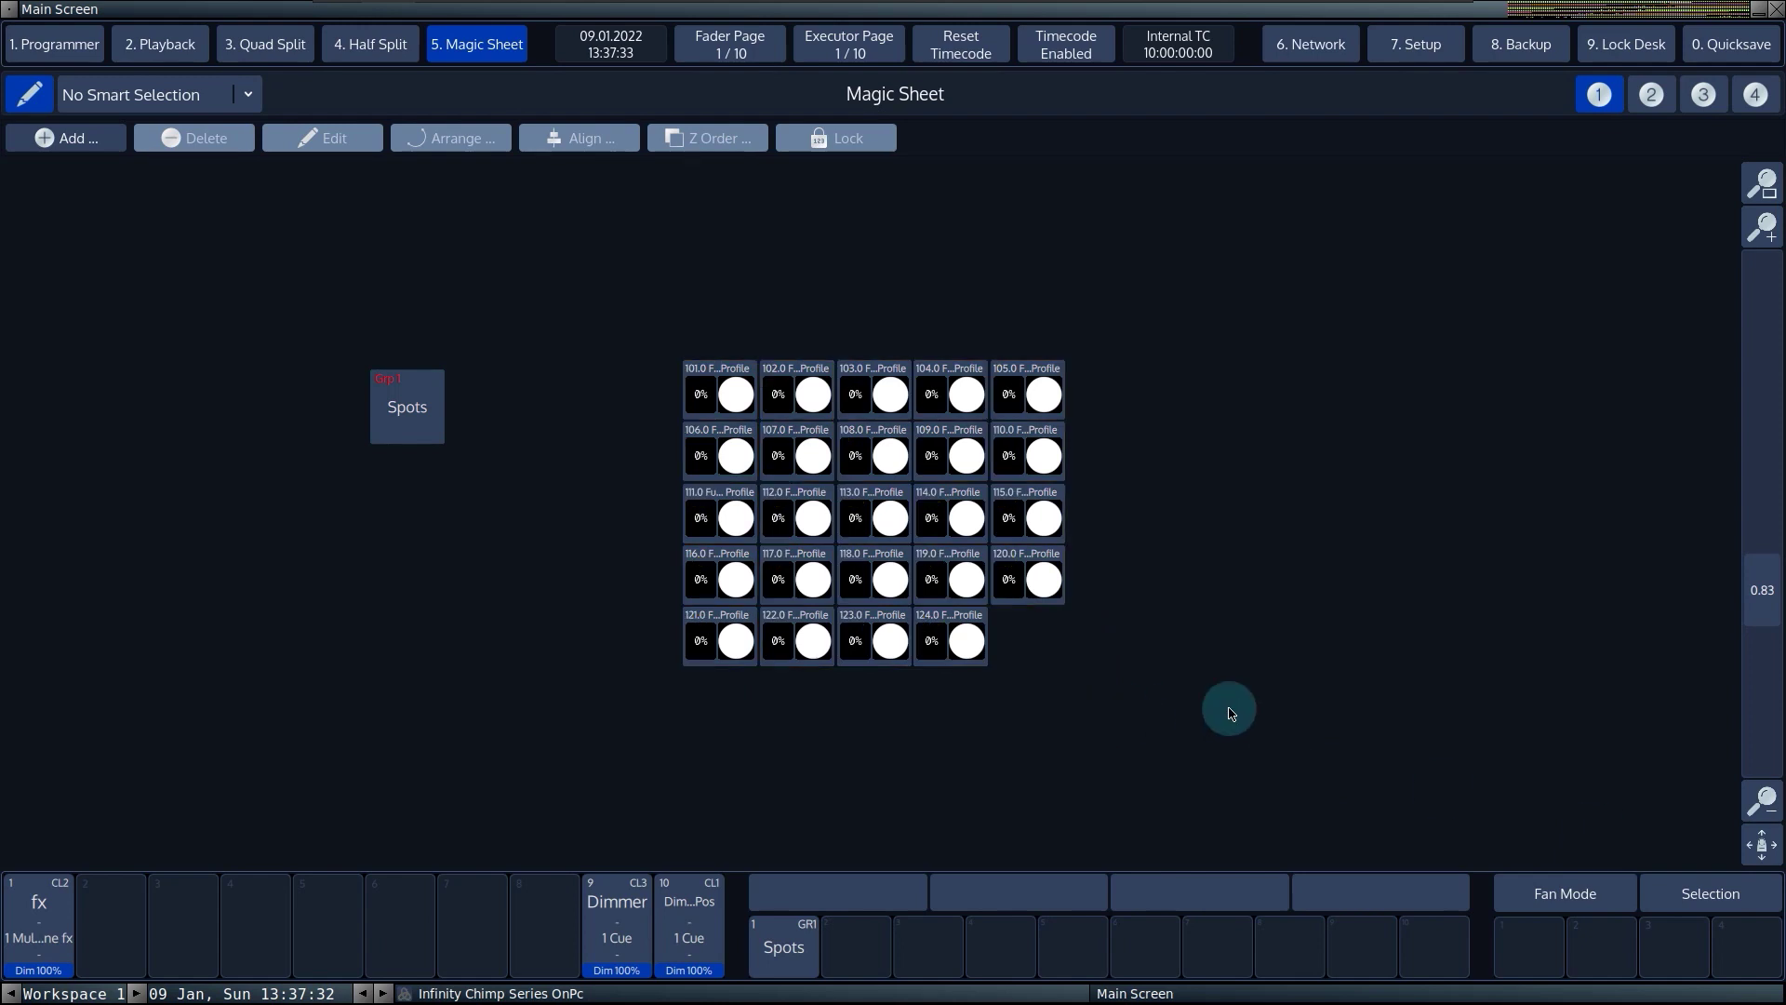
drag(1213, 549, 629, 291)
click(1637, 845)
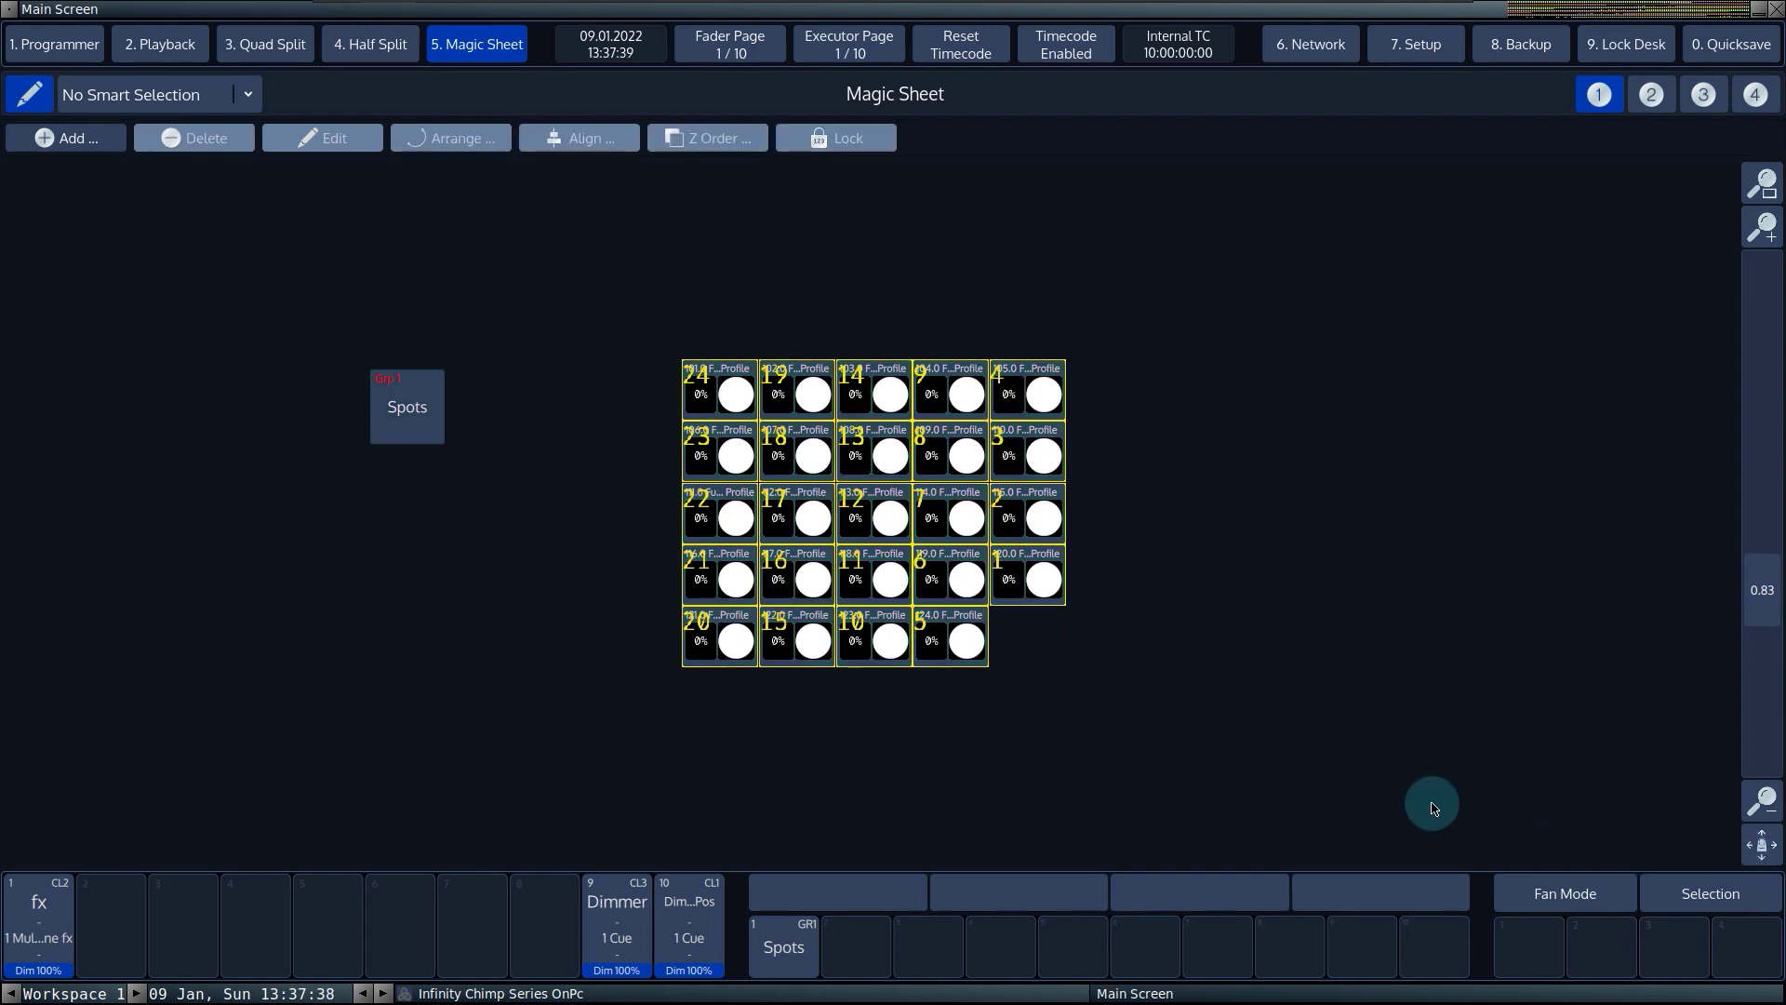
drag(626, 319, 1183, 720)
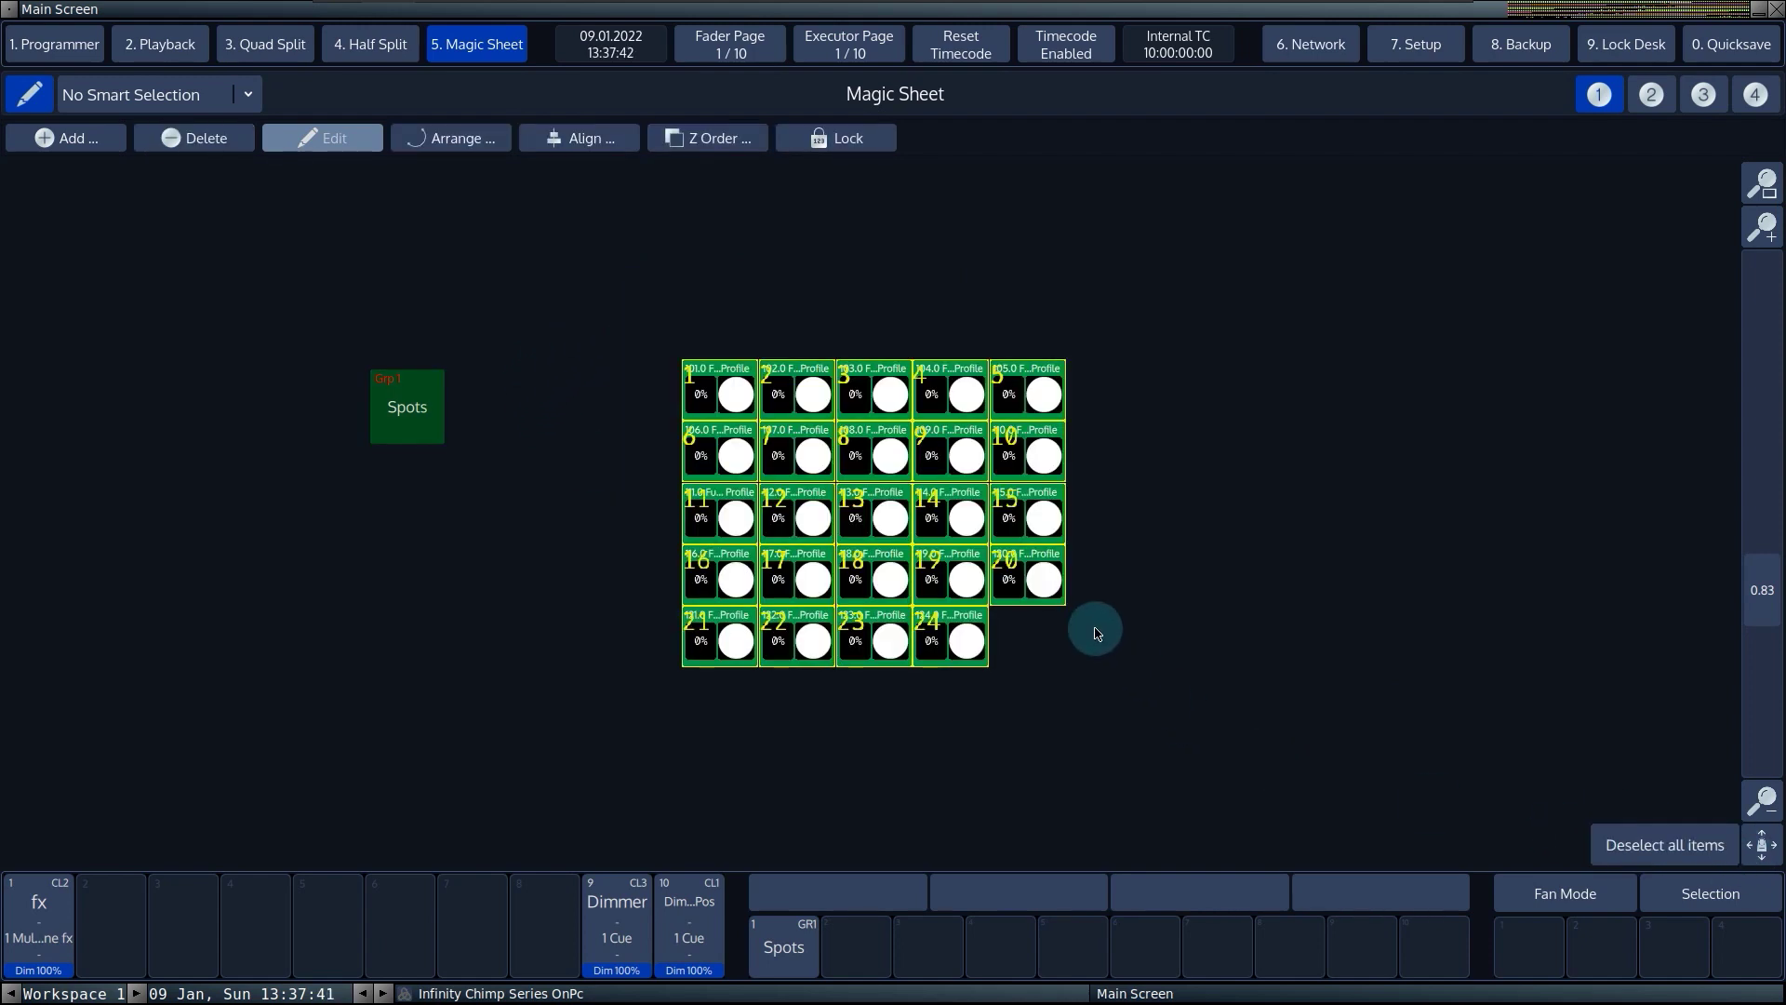
Step: Apply the Linear arrangement and stretch the fixtures into a horizontal row
click(473, 149)
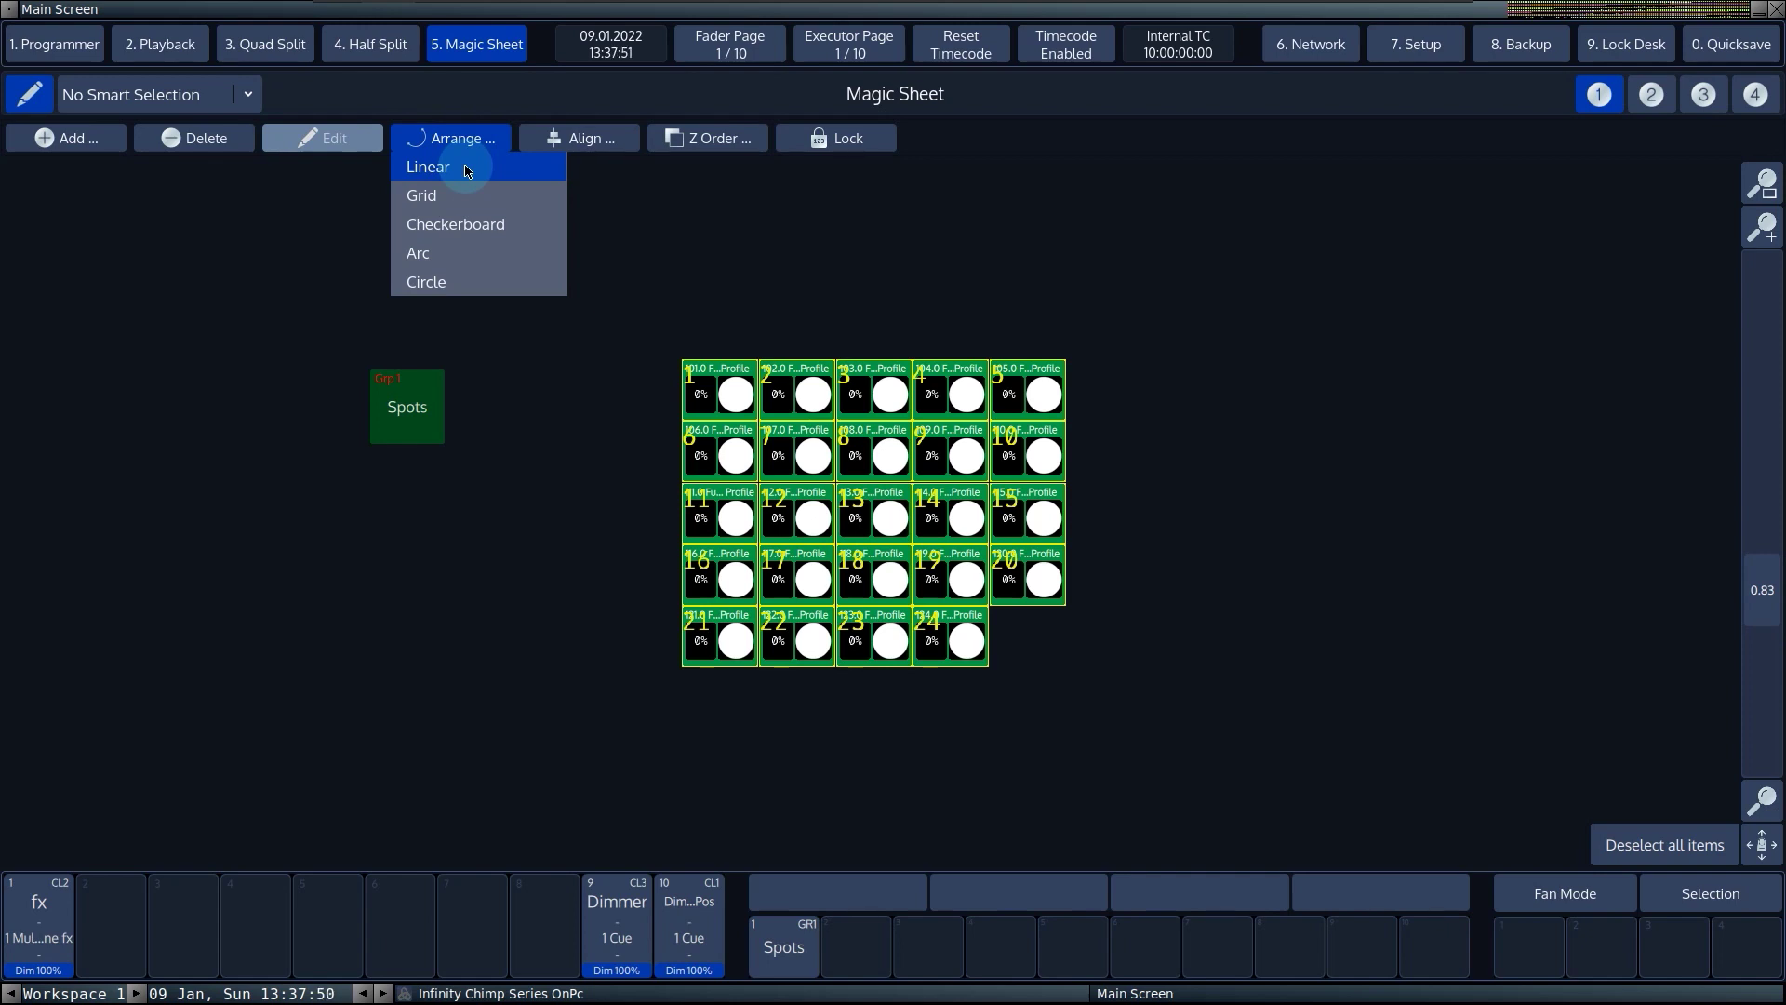
click(465, 170)
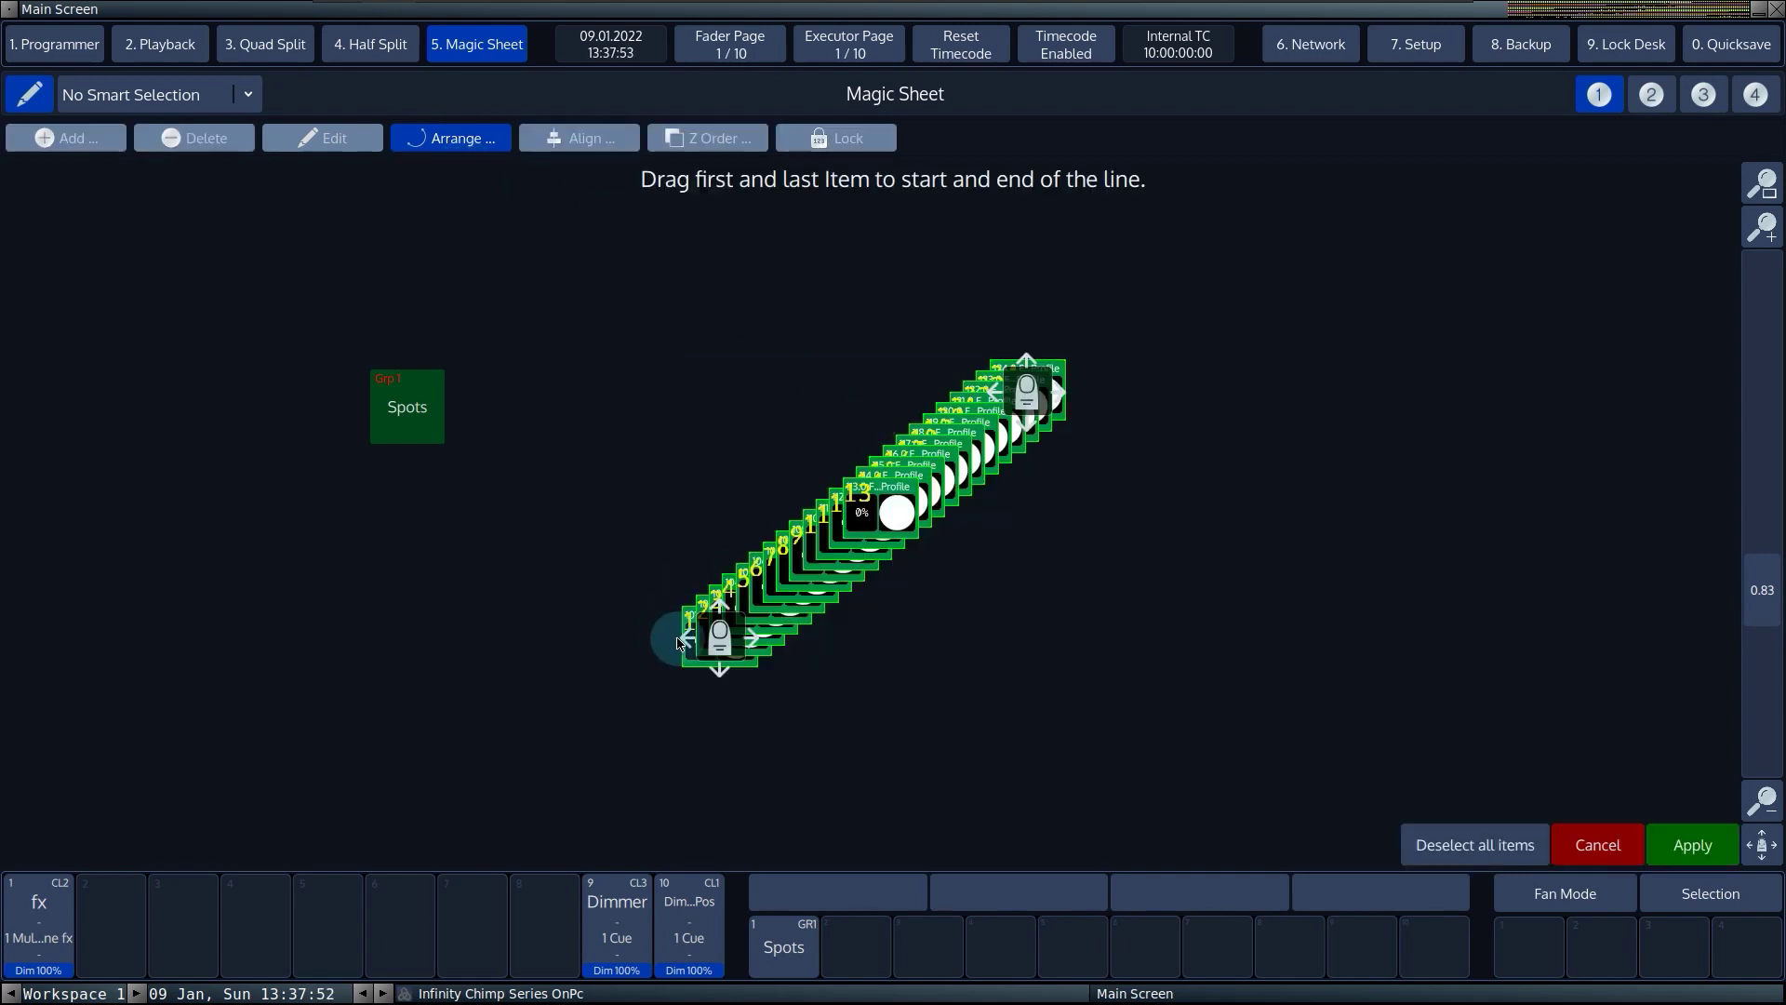
drag(1255, 518, 1508, 633)
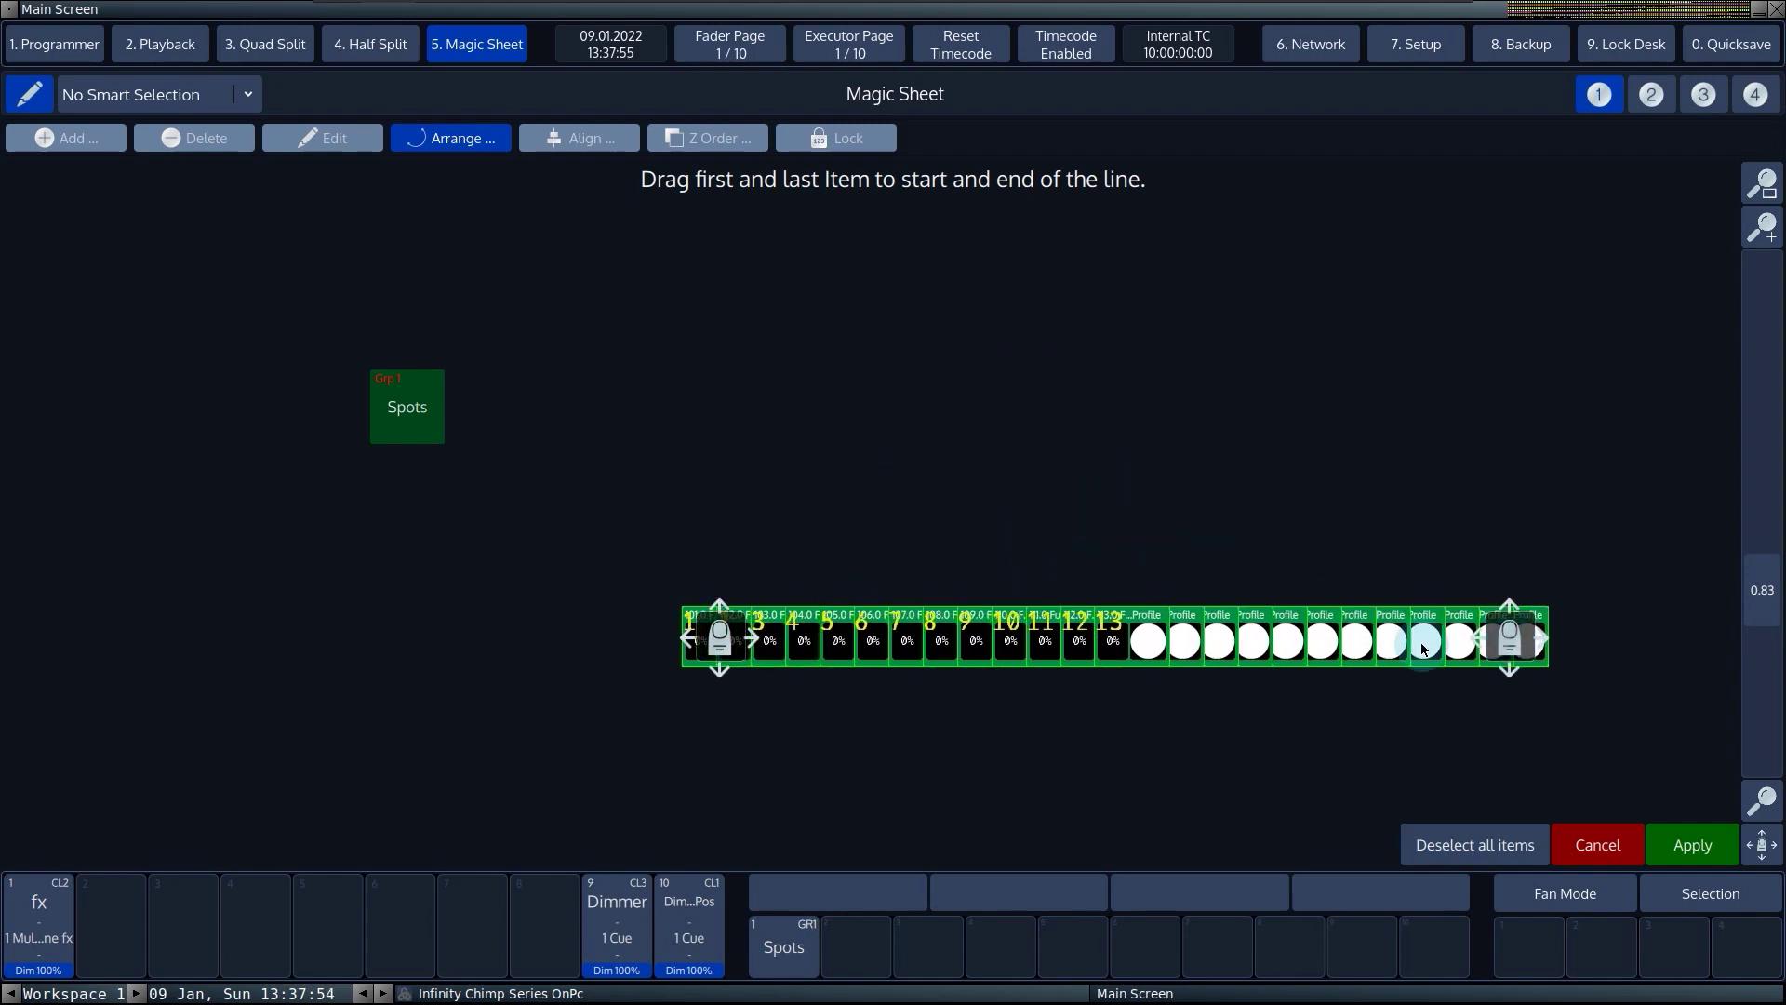
drag(719, 635, 480, 636)
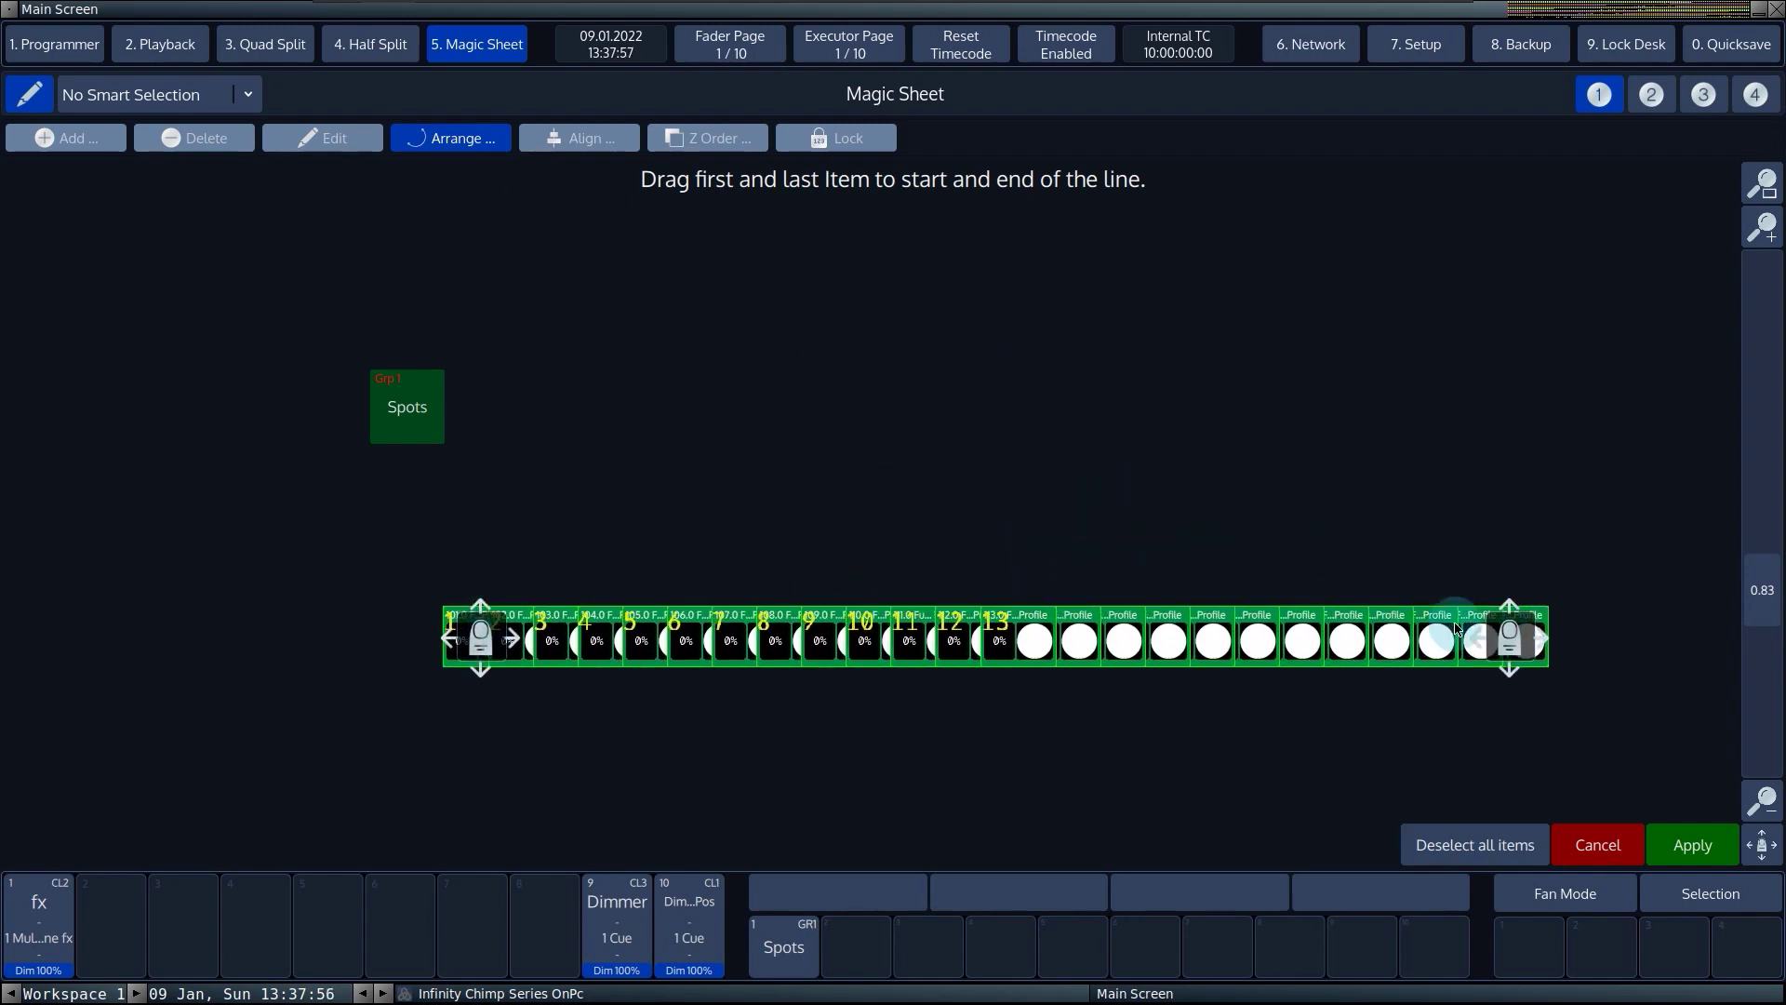
drag(1265, 680, 1247, 636)
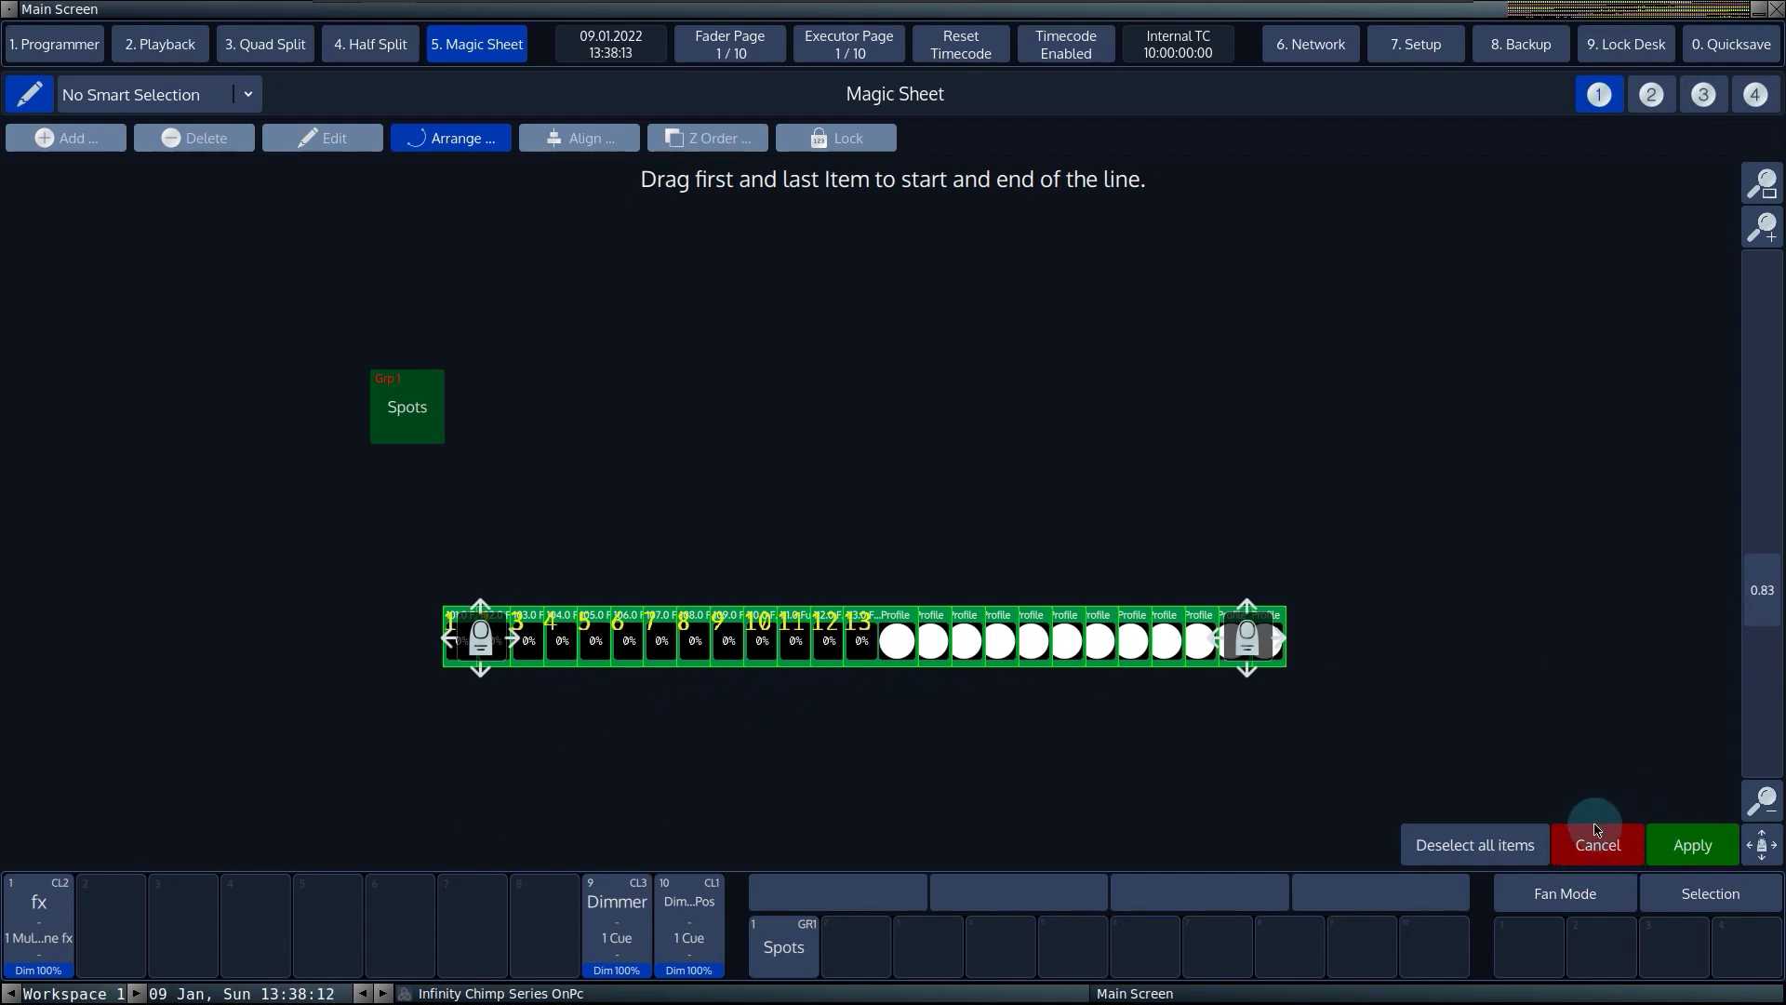
click(468, 149)
Step: Arrange the fixtures as a grid, adjust columns and spacing, then switch to a 7-column checkerboard
click(473, 193)
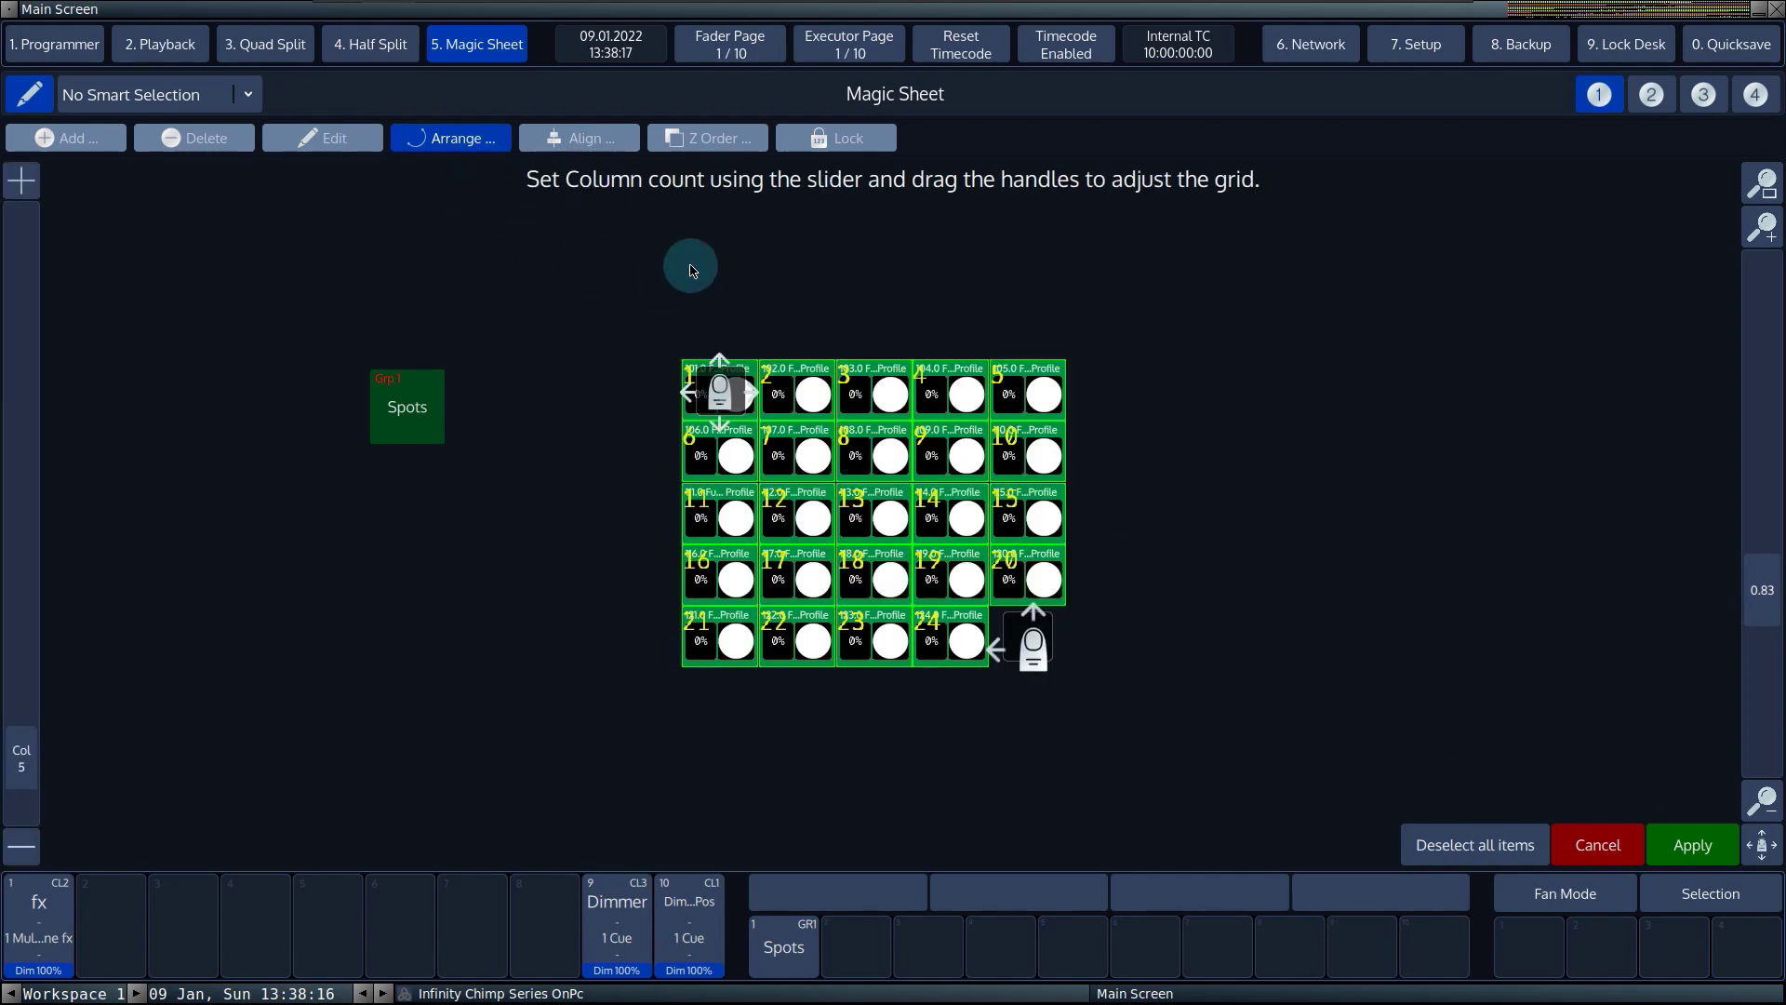
drag(1029, 644, 1102, 669)
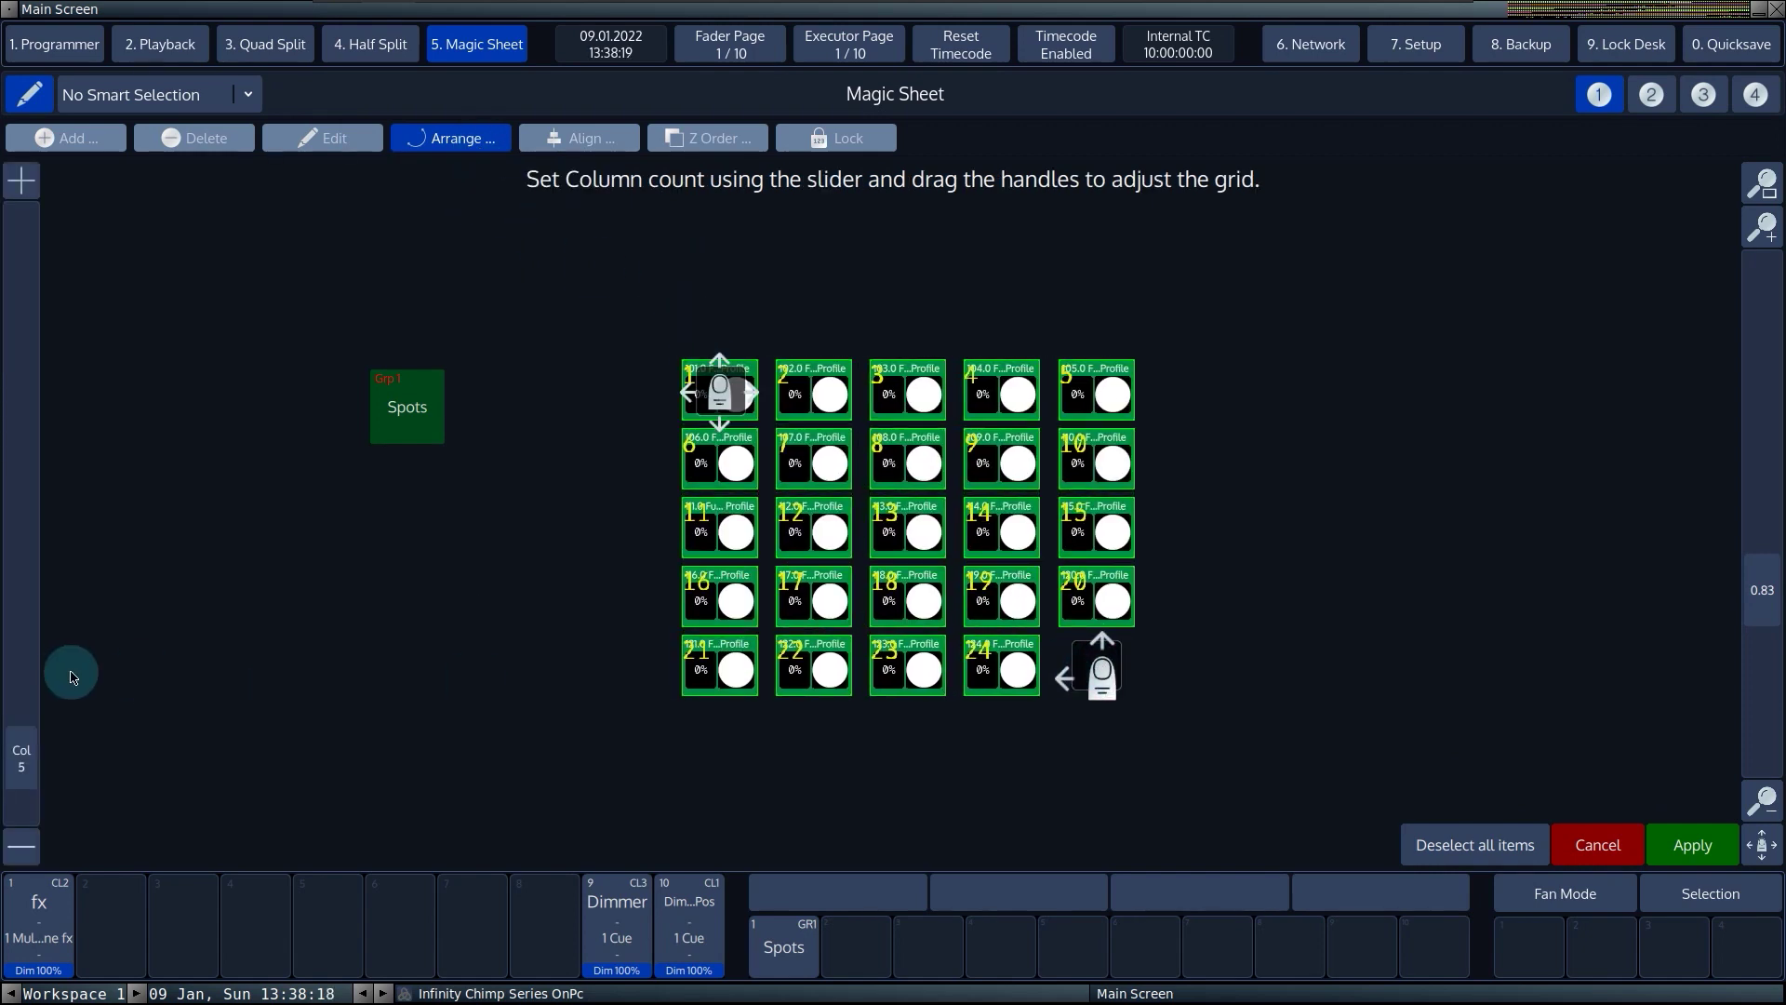
mouse_move(26, 742)
mouse_down()
mouse_move(33, 688)
mouse_move(28, 717)
mouse_up()
drag(380, 400, 570, 381)
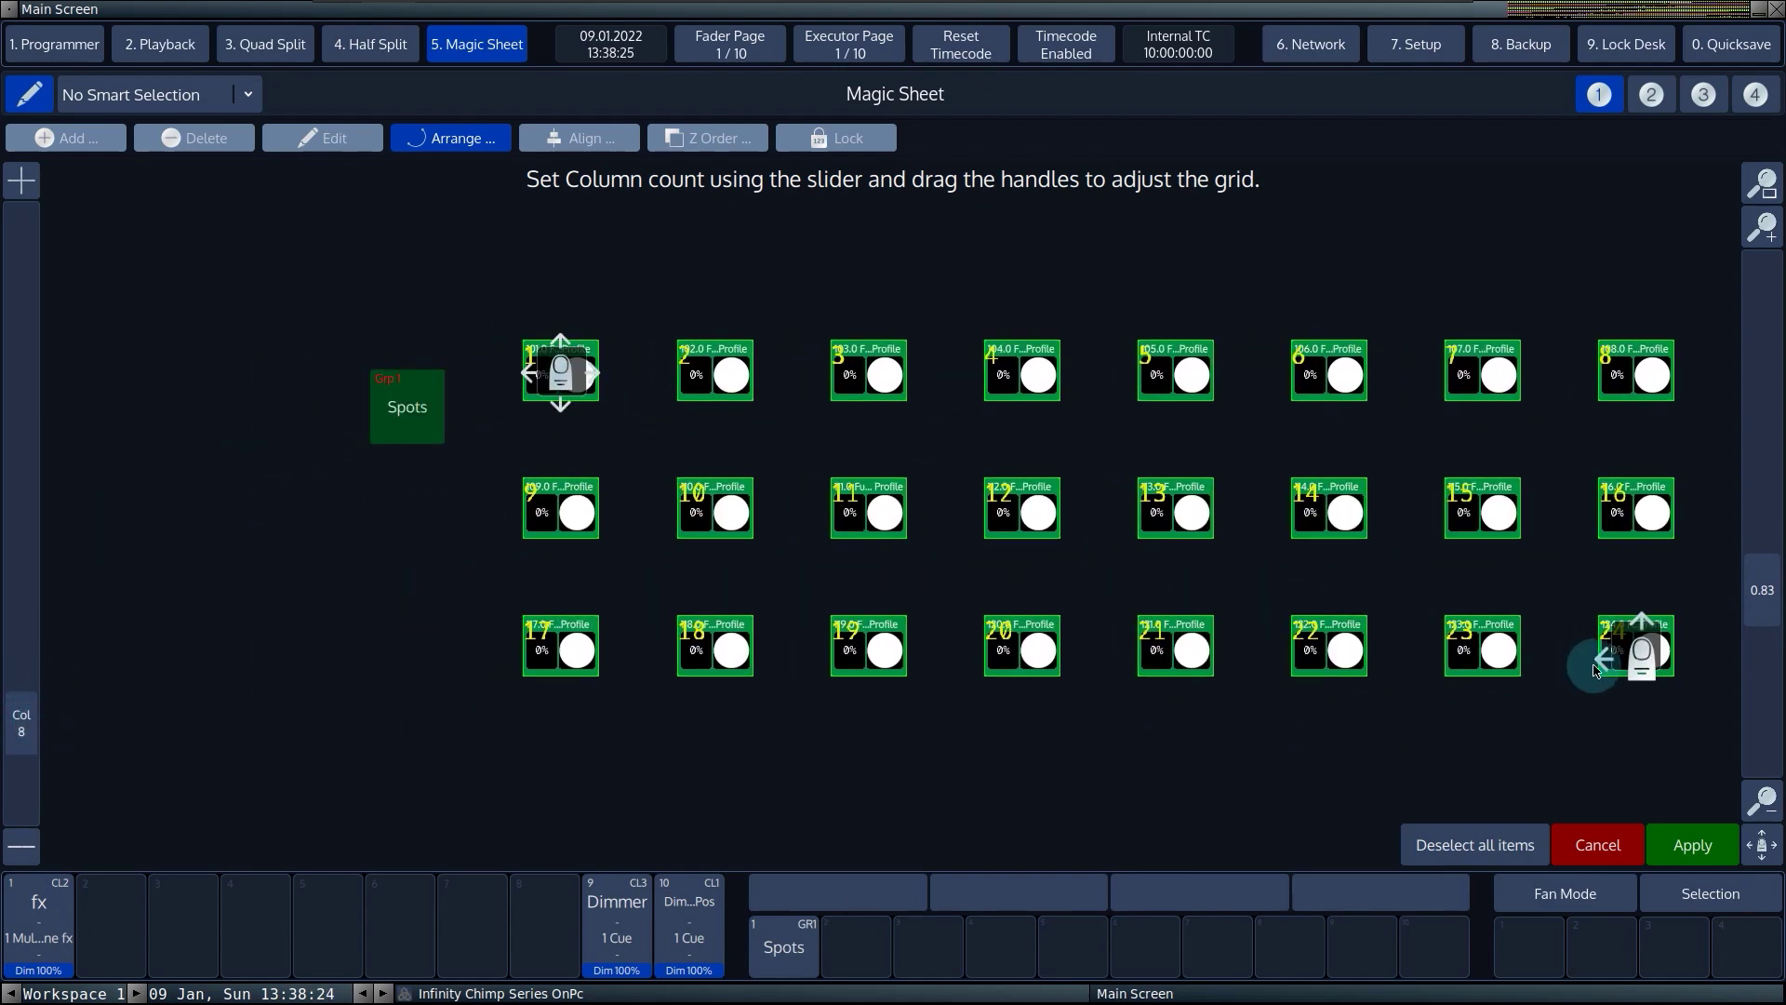
drag(1626, 657, 1225, 672)
click(427, 141)
click(485, 231)
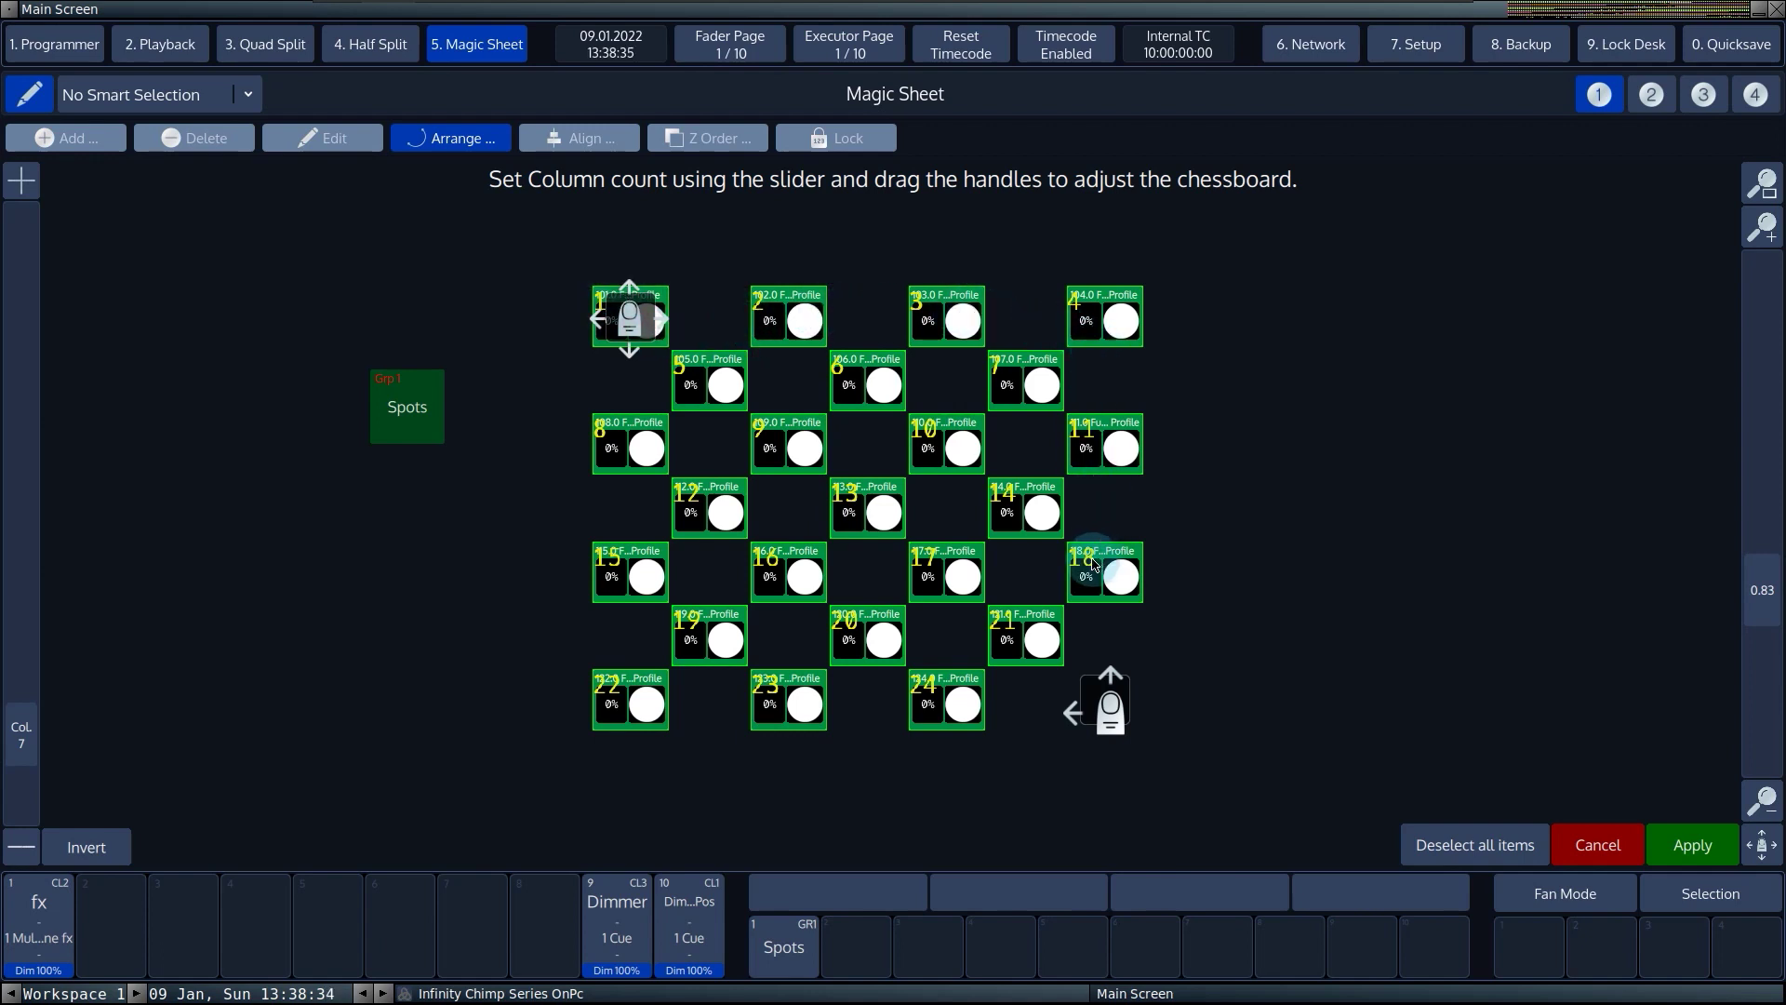
Step: Try an Arc arrangement, flattening the curve and widening its right end
click(453, 148)
click(435, 248)
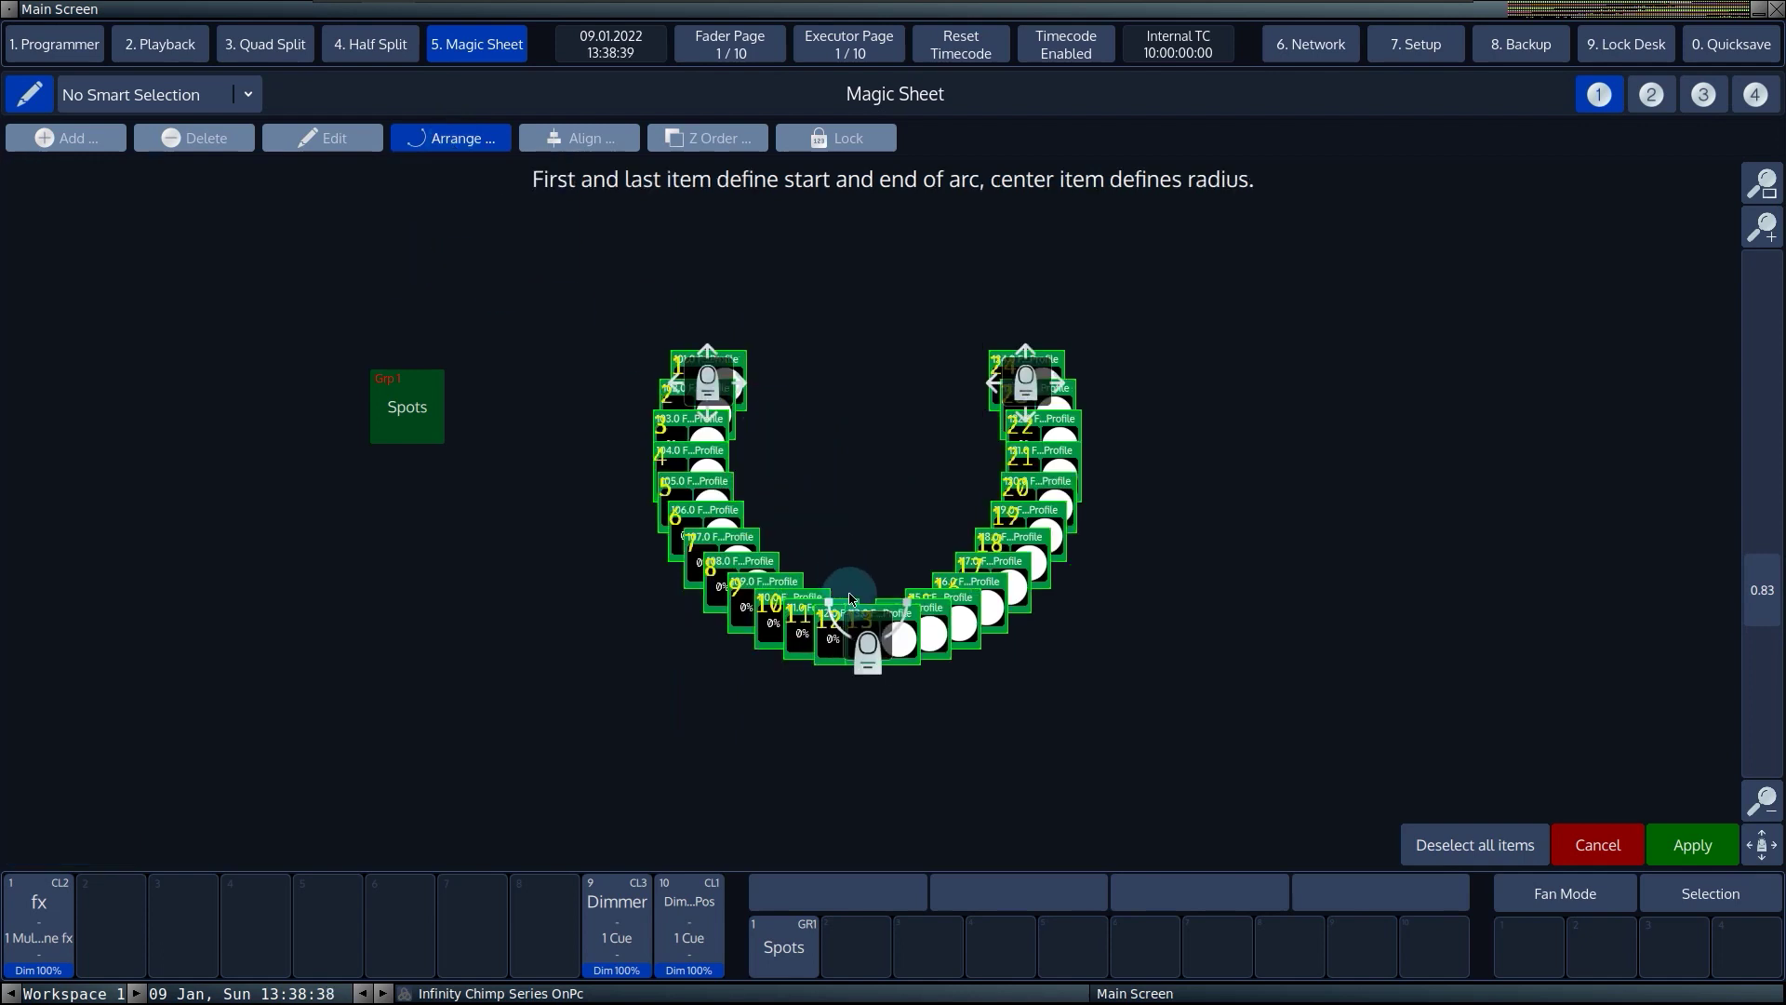
drag(872, 614, 867, 307)
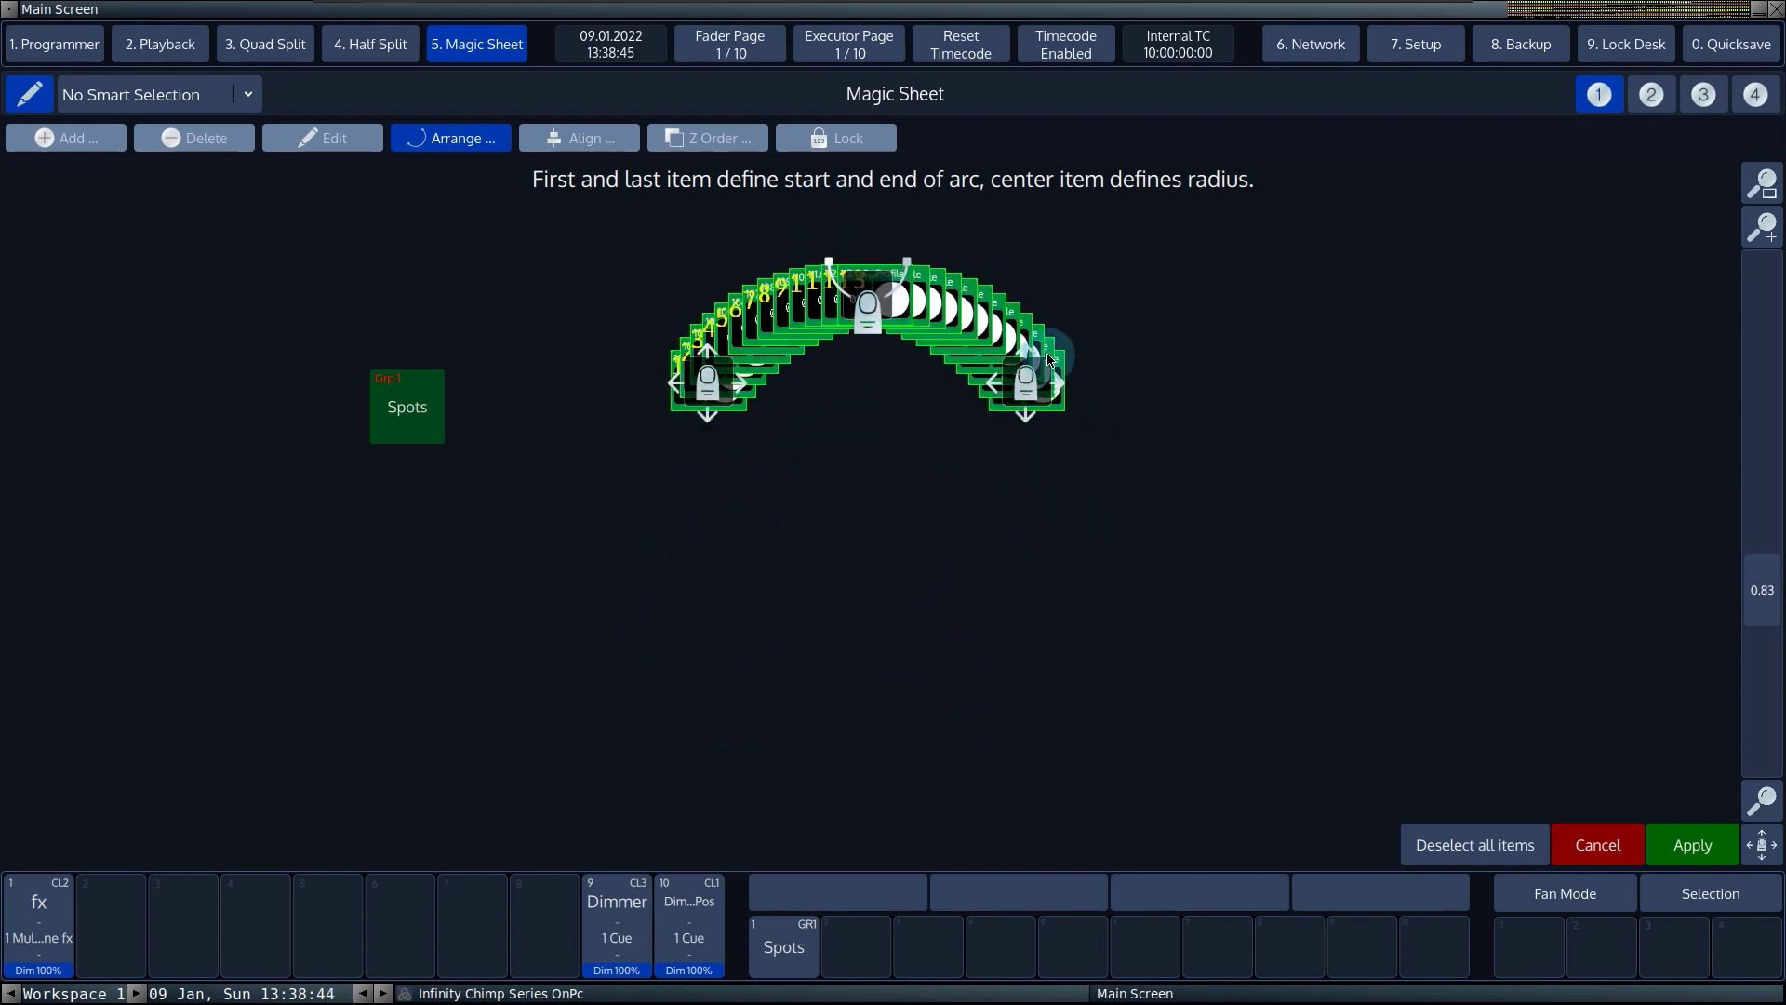
drag(1049, 386, 1276, 383)
Step: Switch to a Circle arrangement, set its radius and apply the layout
click(470, 139)
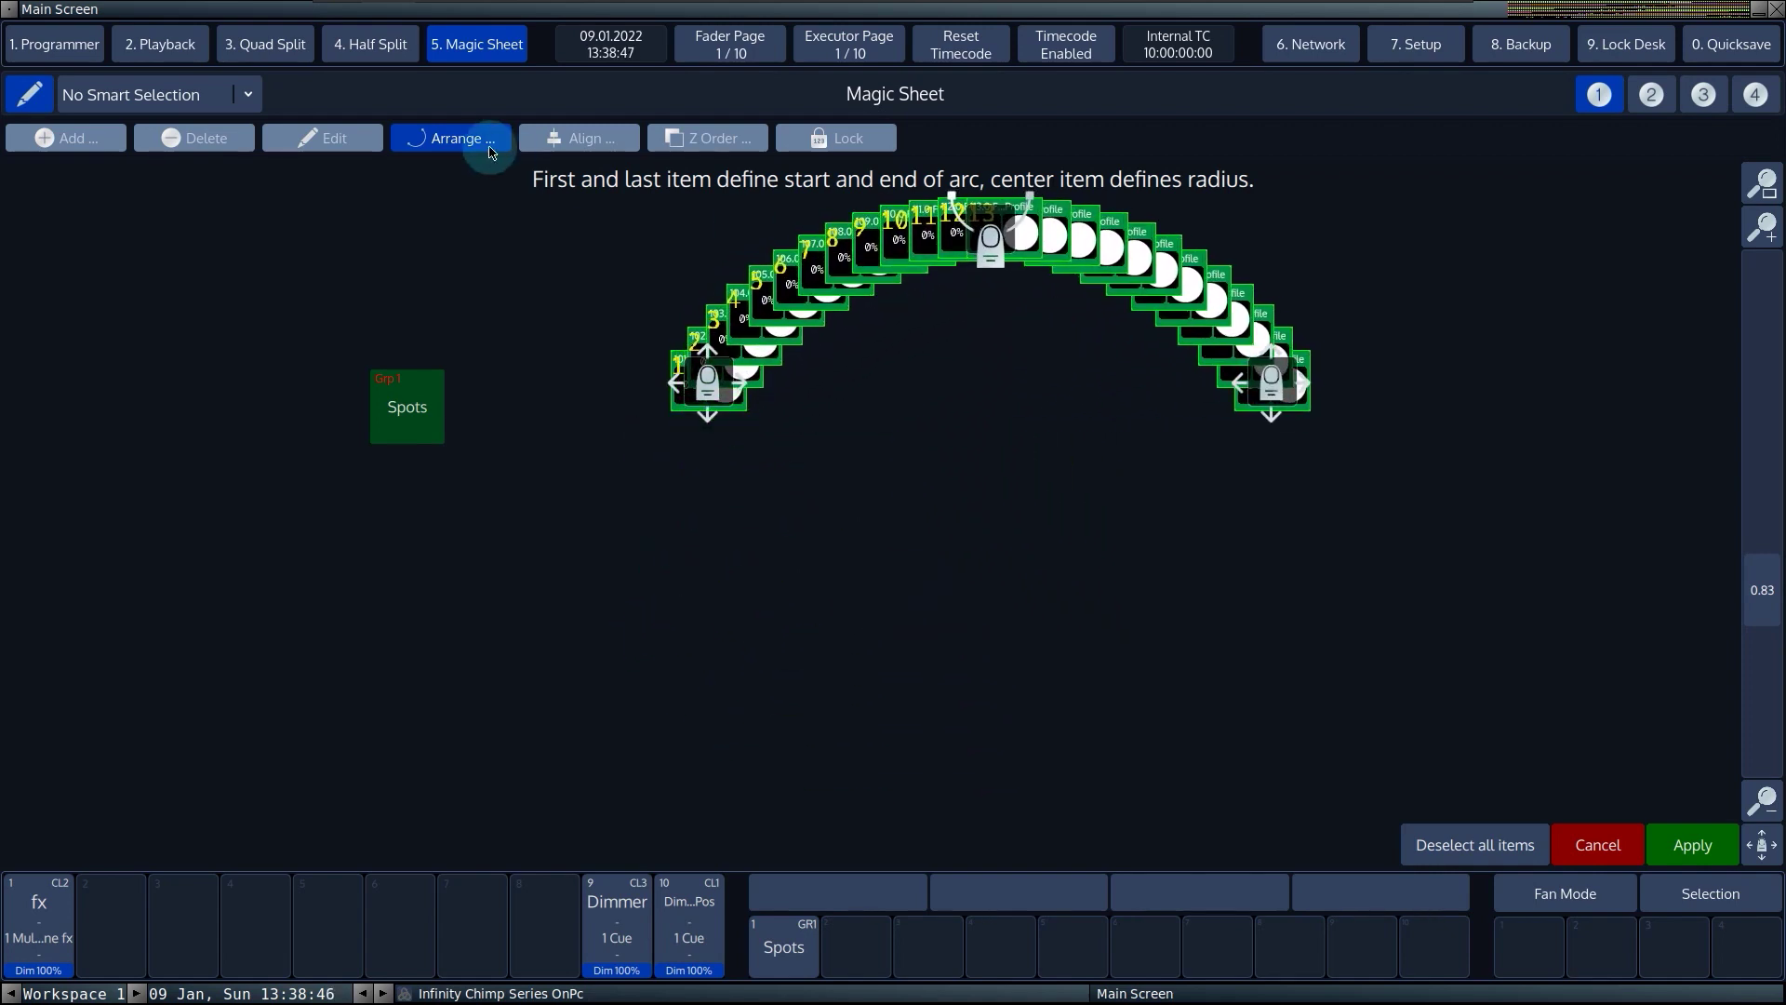
click(478, 281)
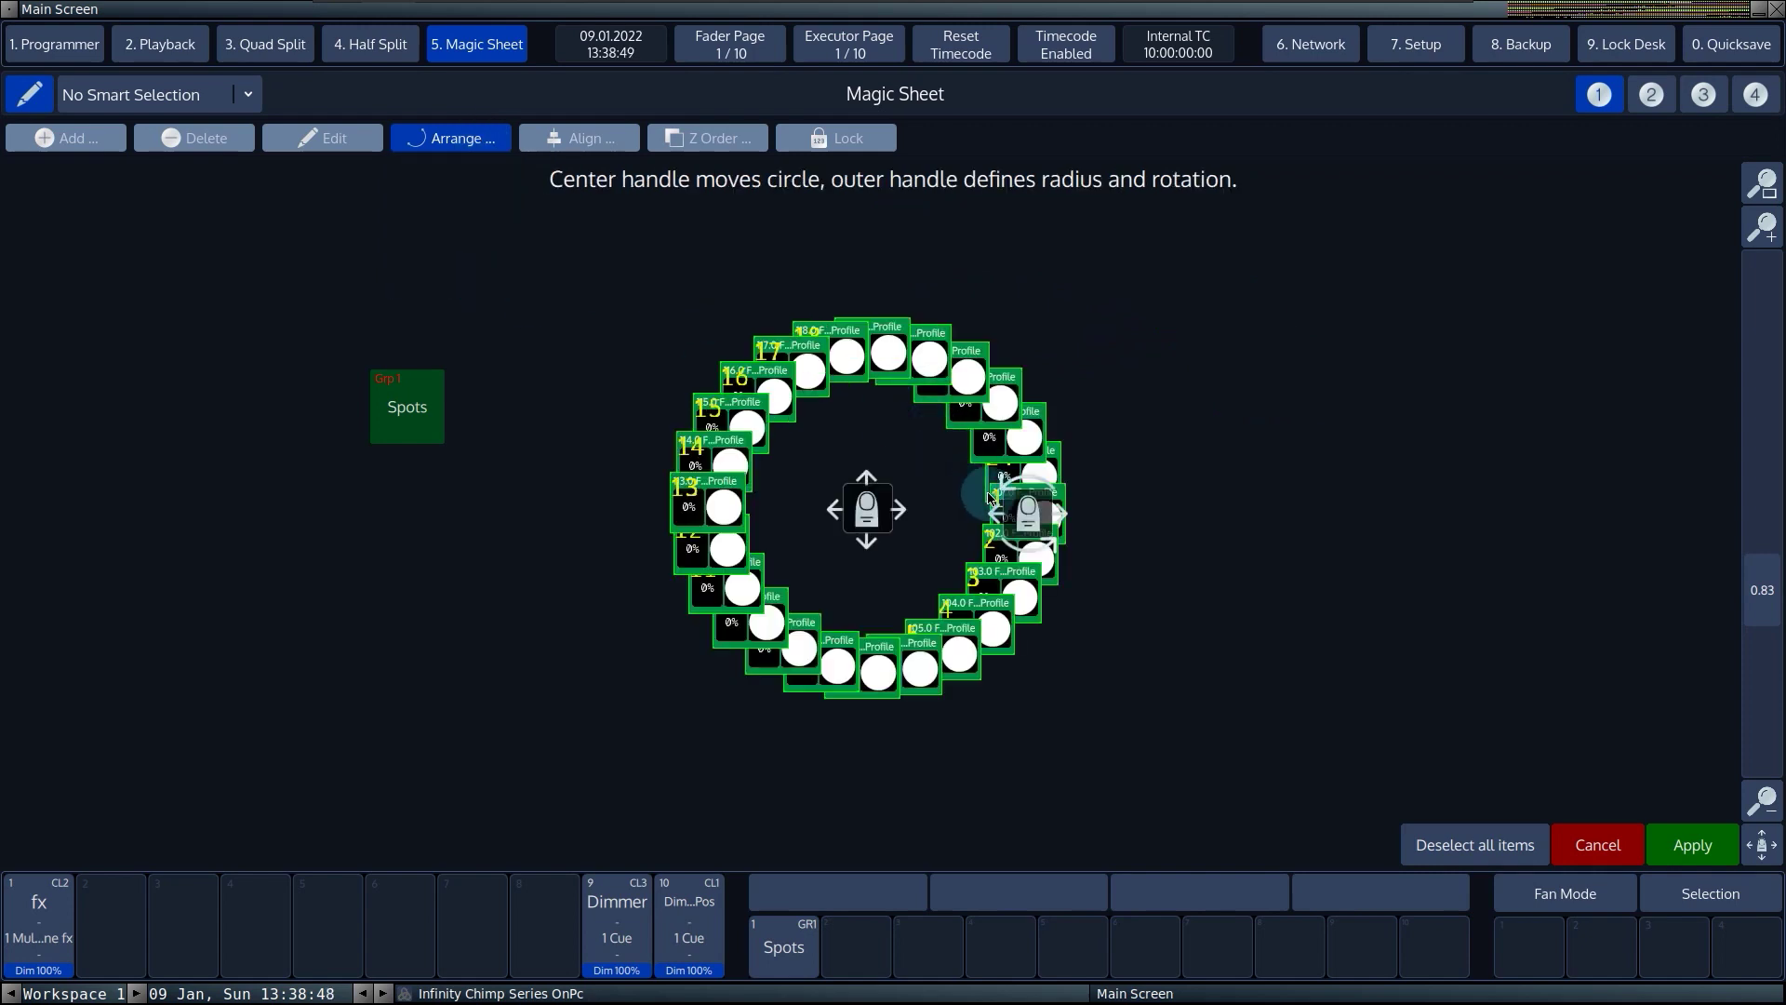
drag(1034, 522, 868, 303)
click(1692, 844)
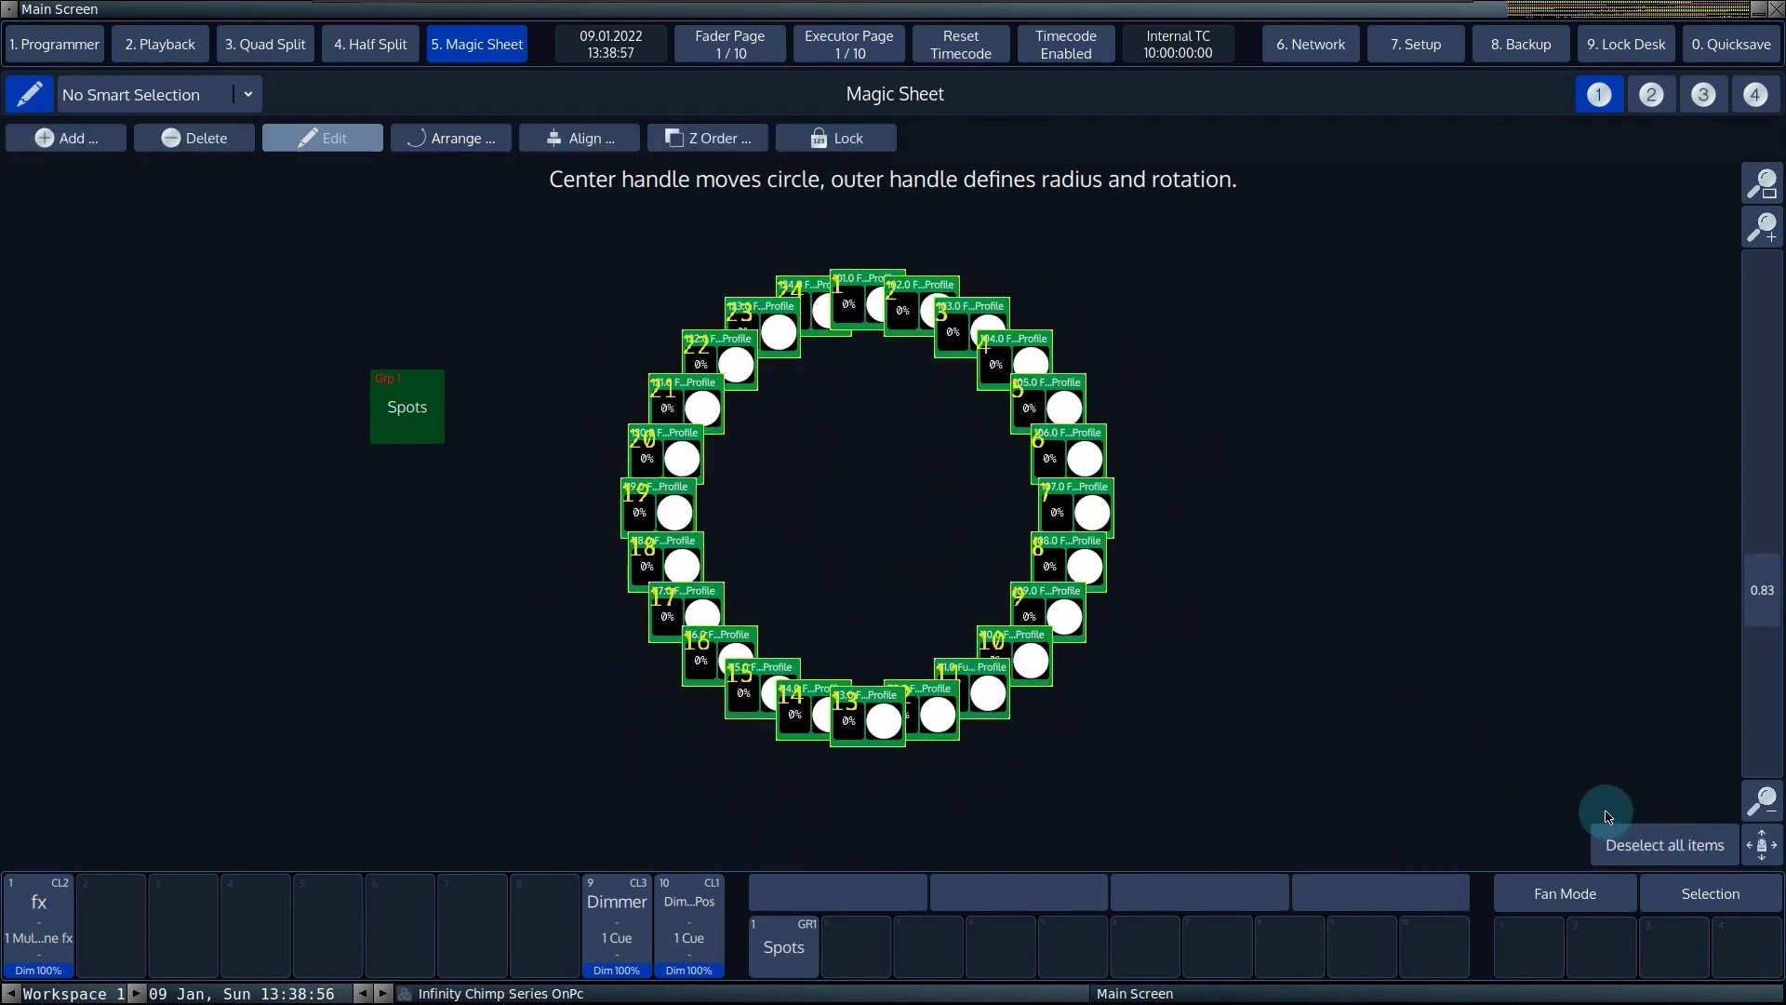
click(620, 149)
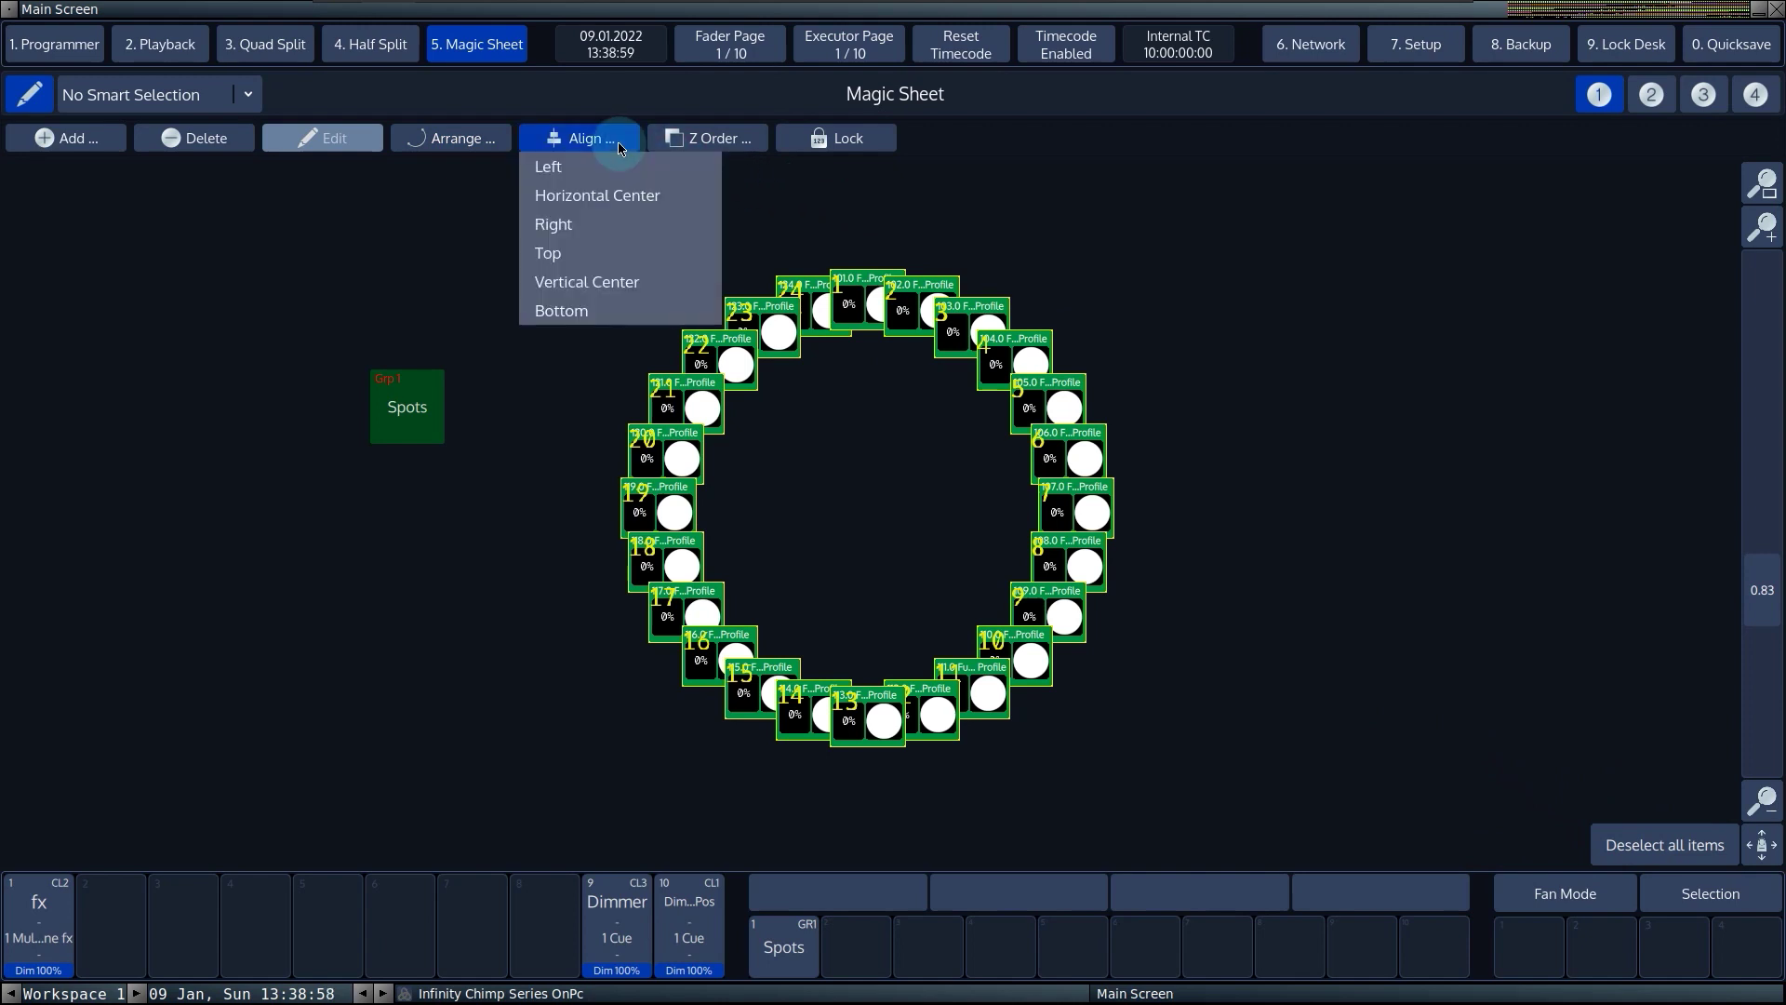
click(553, 167)
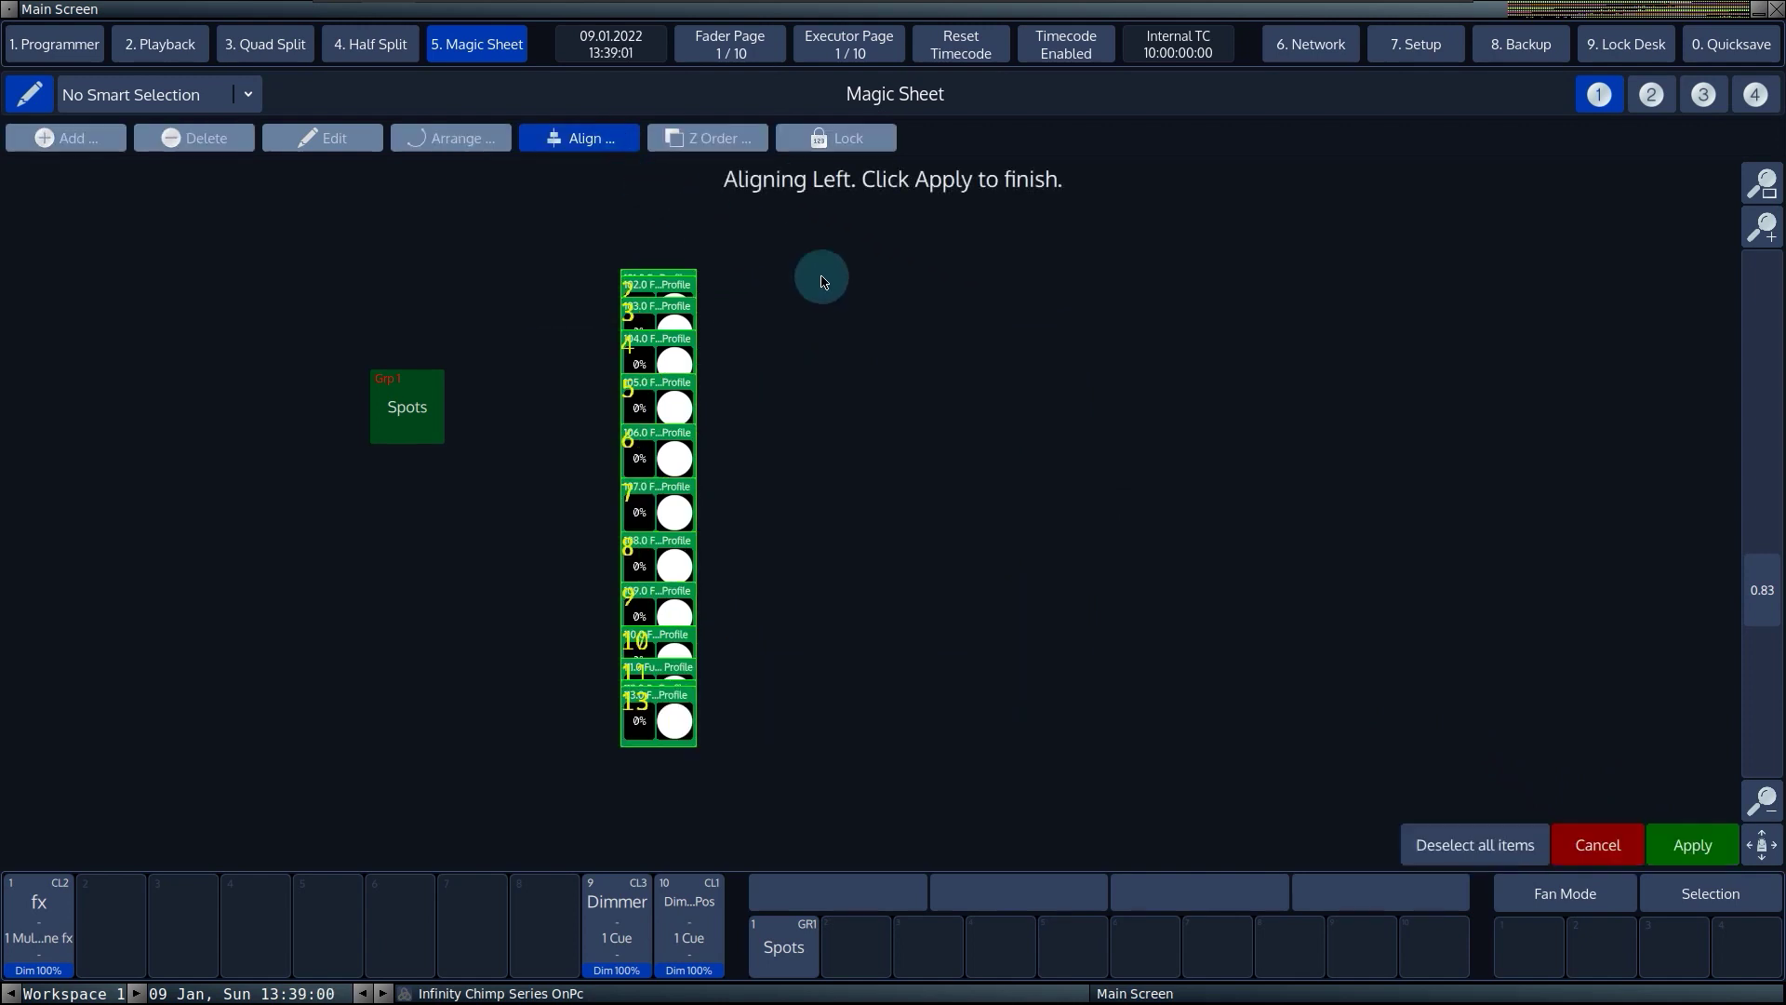
click(1595, 845)
click(600, 146)
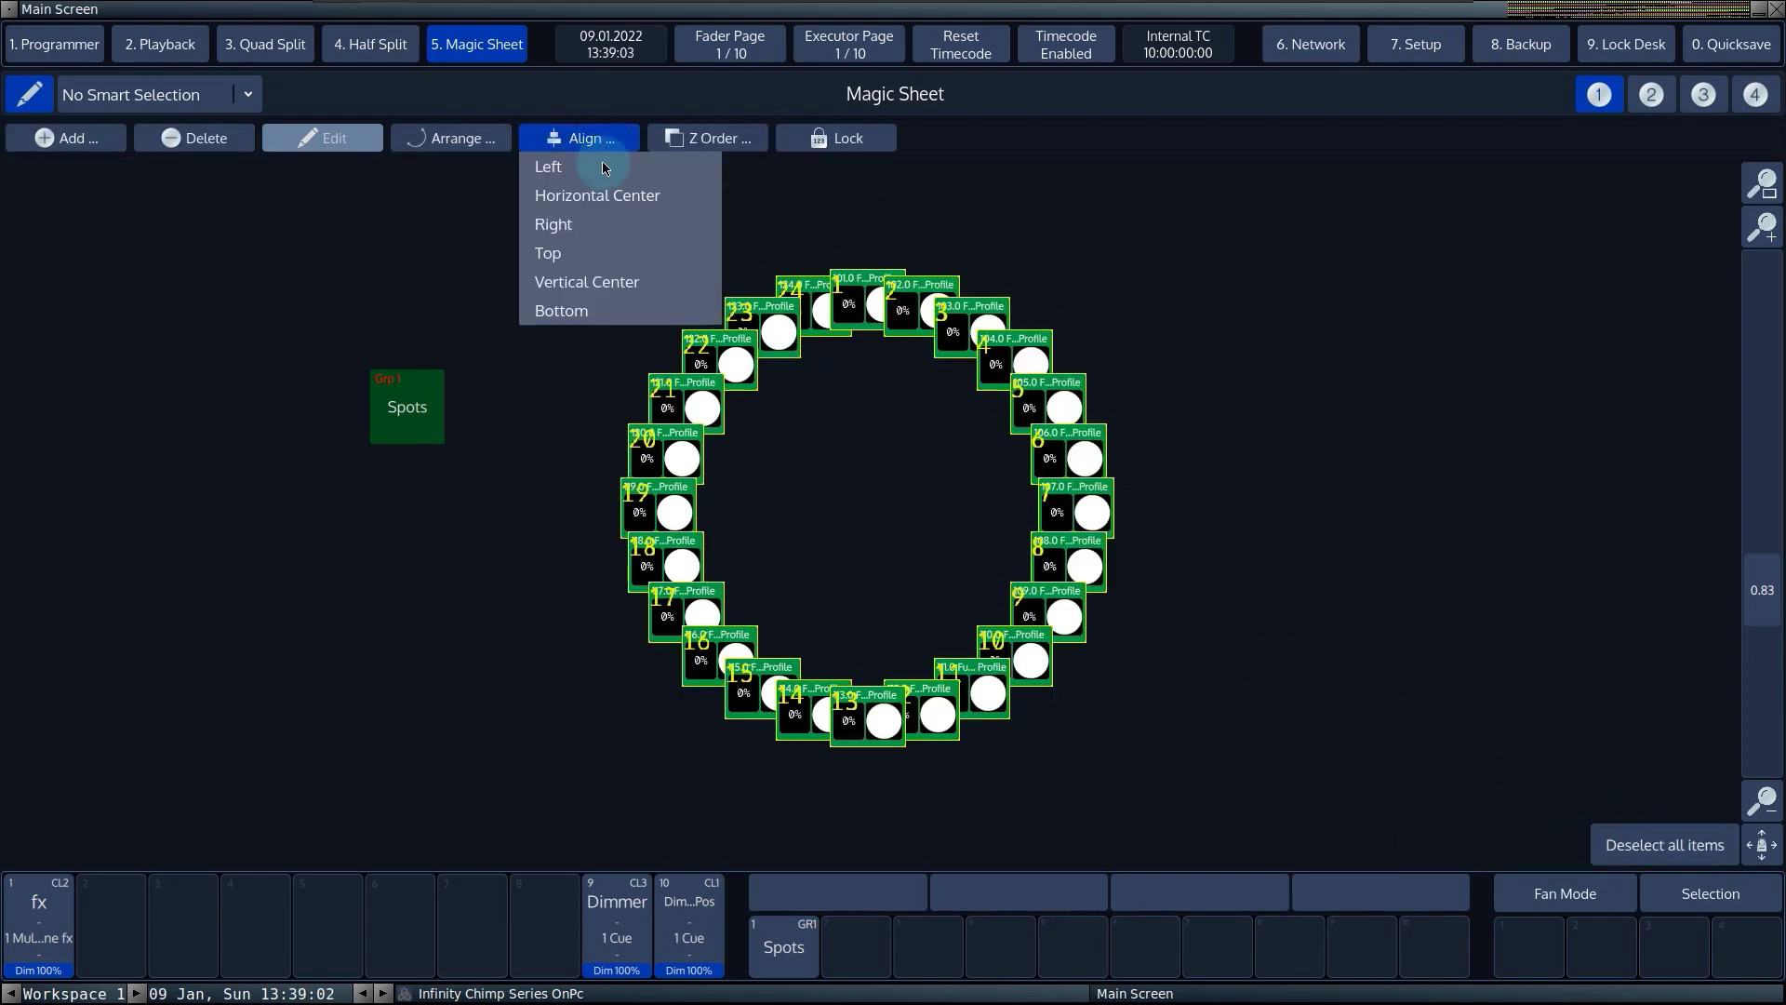
click(586, 284)
click(1595, 844)
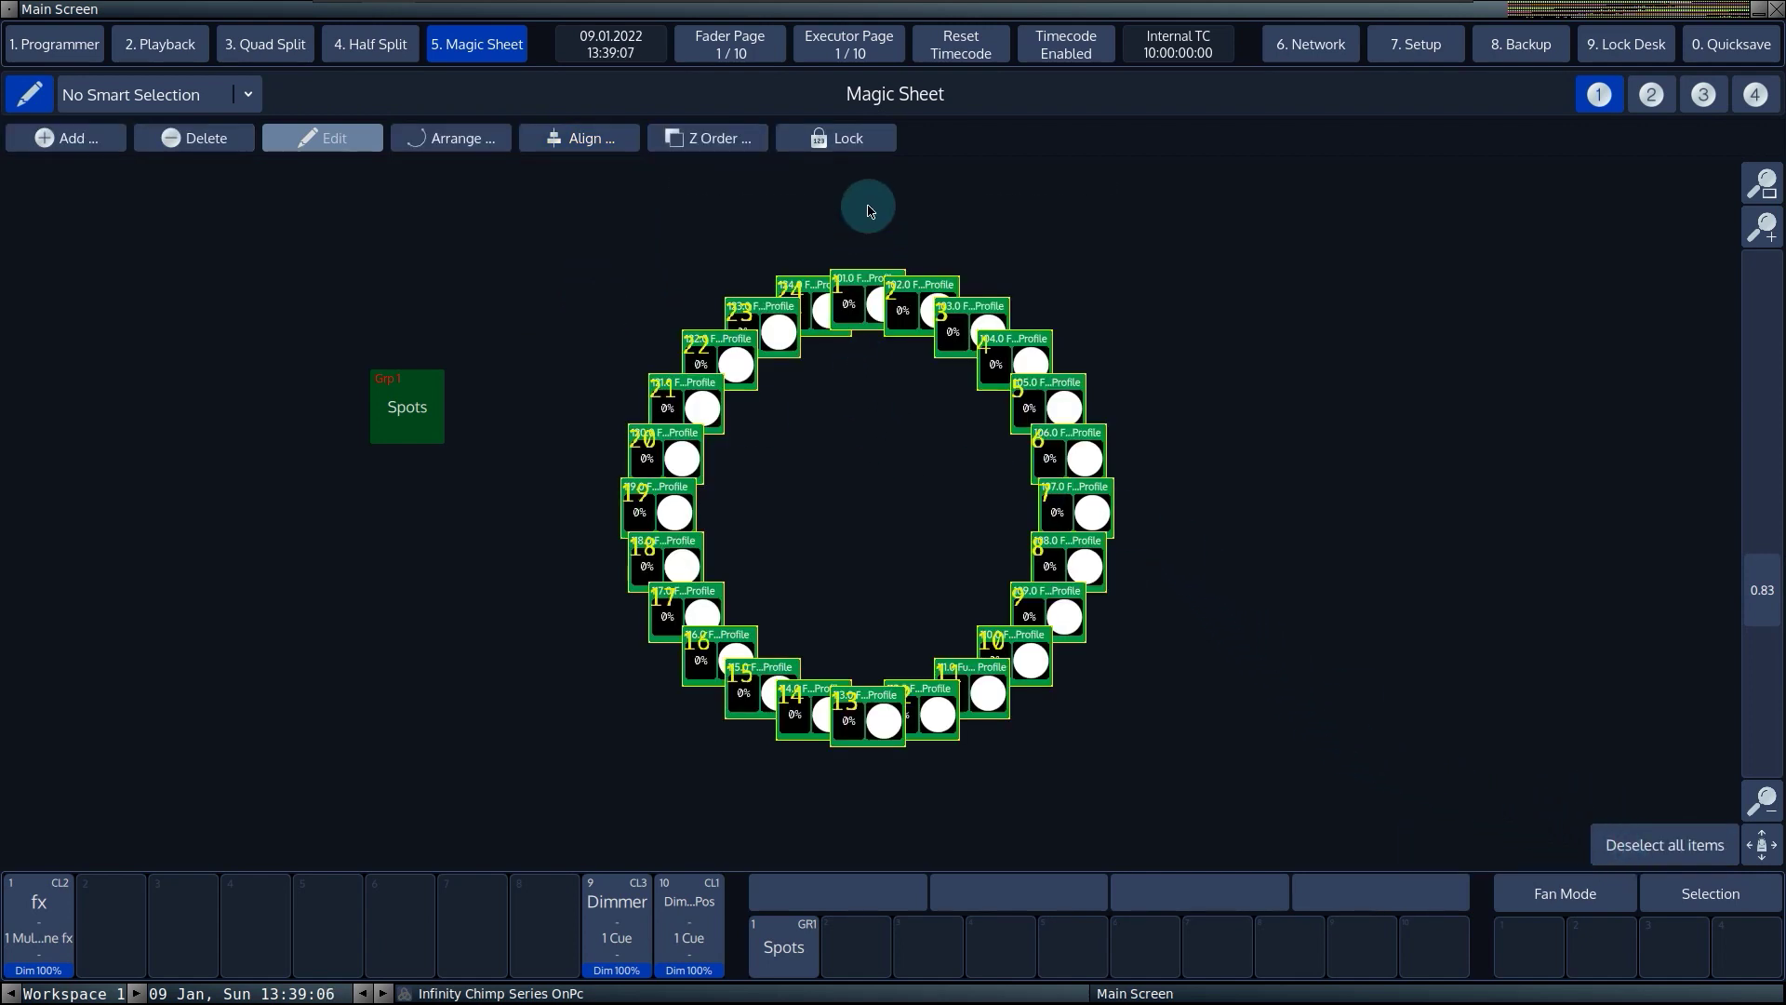
click(711, 137)
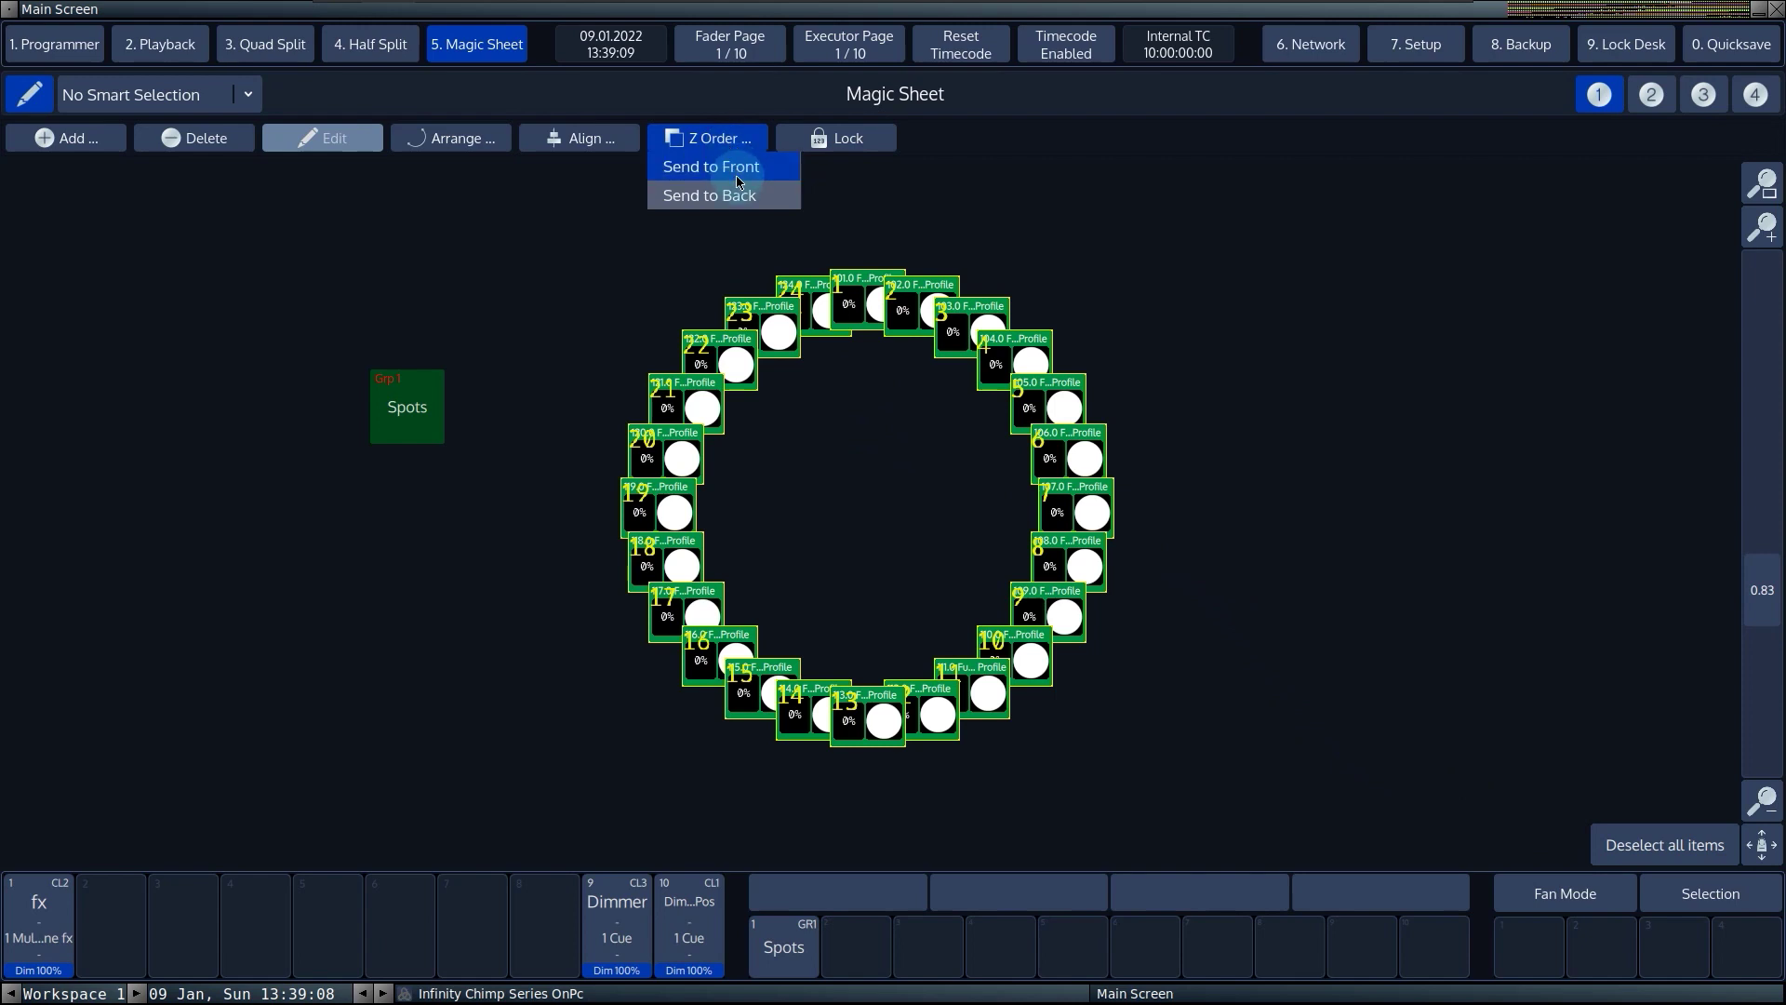
click(851, 144)
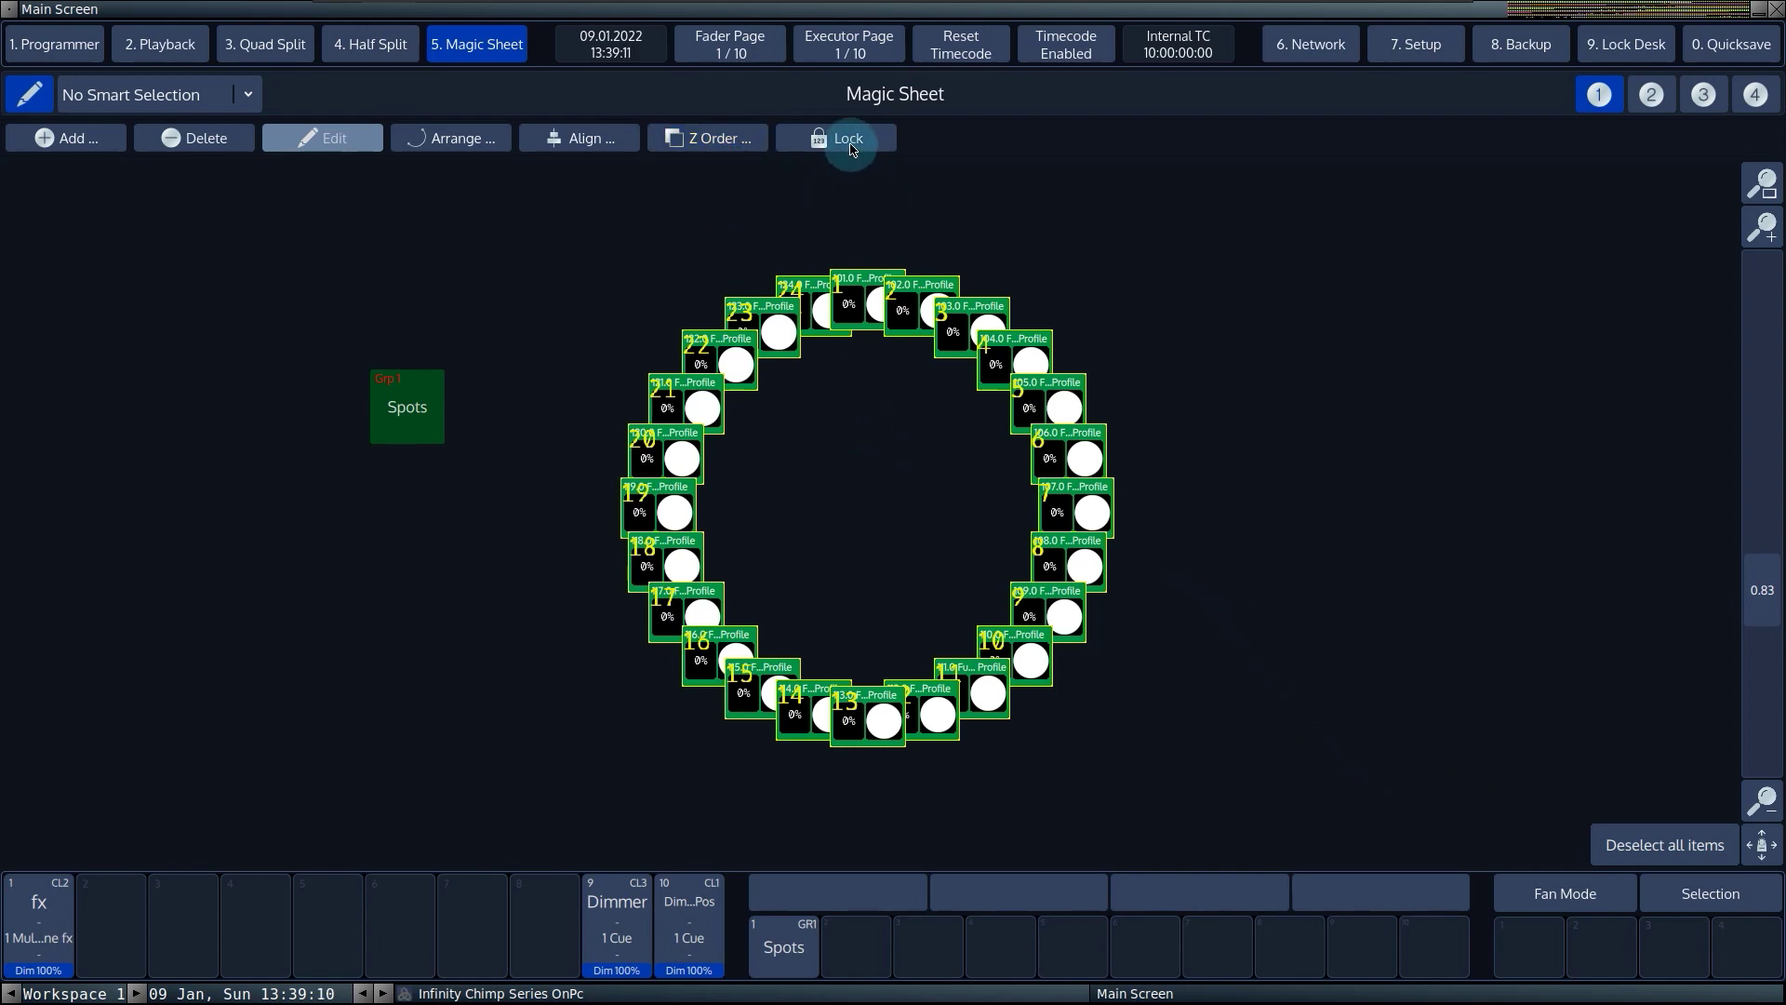
click(852, 149)
click(852, 149)
click(852, 149)
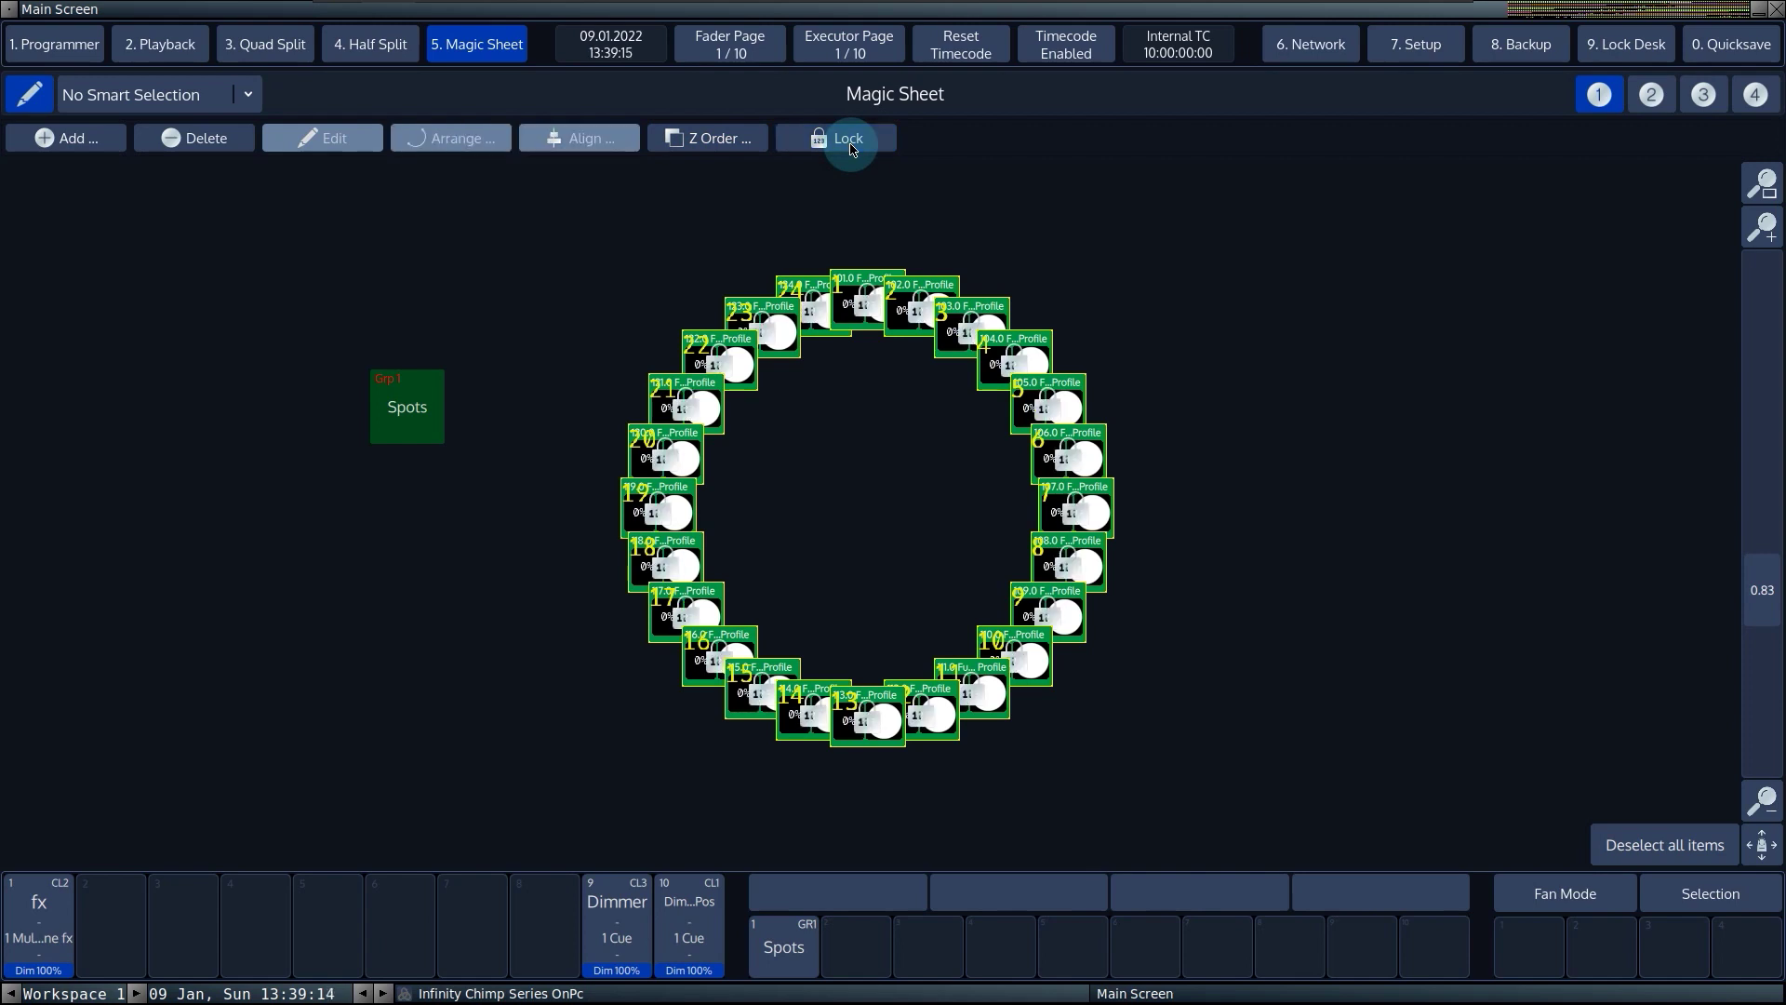
click(852, 150)
Step: Nudge the ring slightly down and left, then check it with zoom and zoom-to-fit
mouse_move(859, 303)
mouse_down()
mouse_move(869, 281)
mouse_move(854, 321)
mouse_up()
click(865, 140)
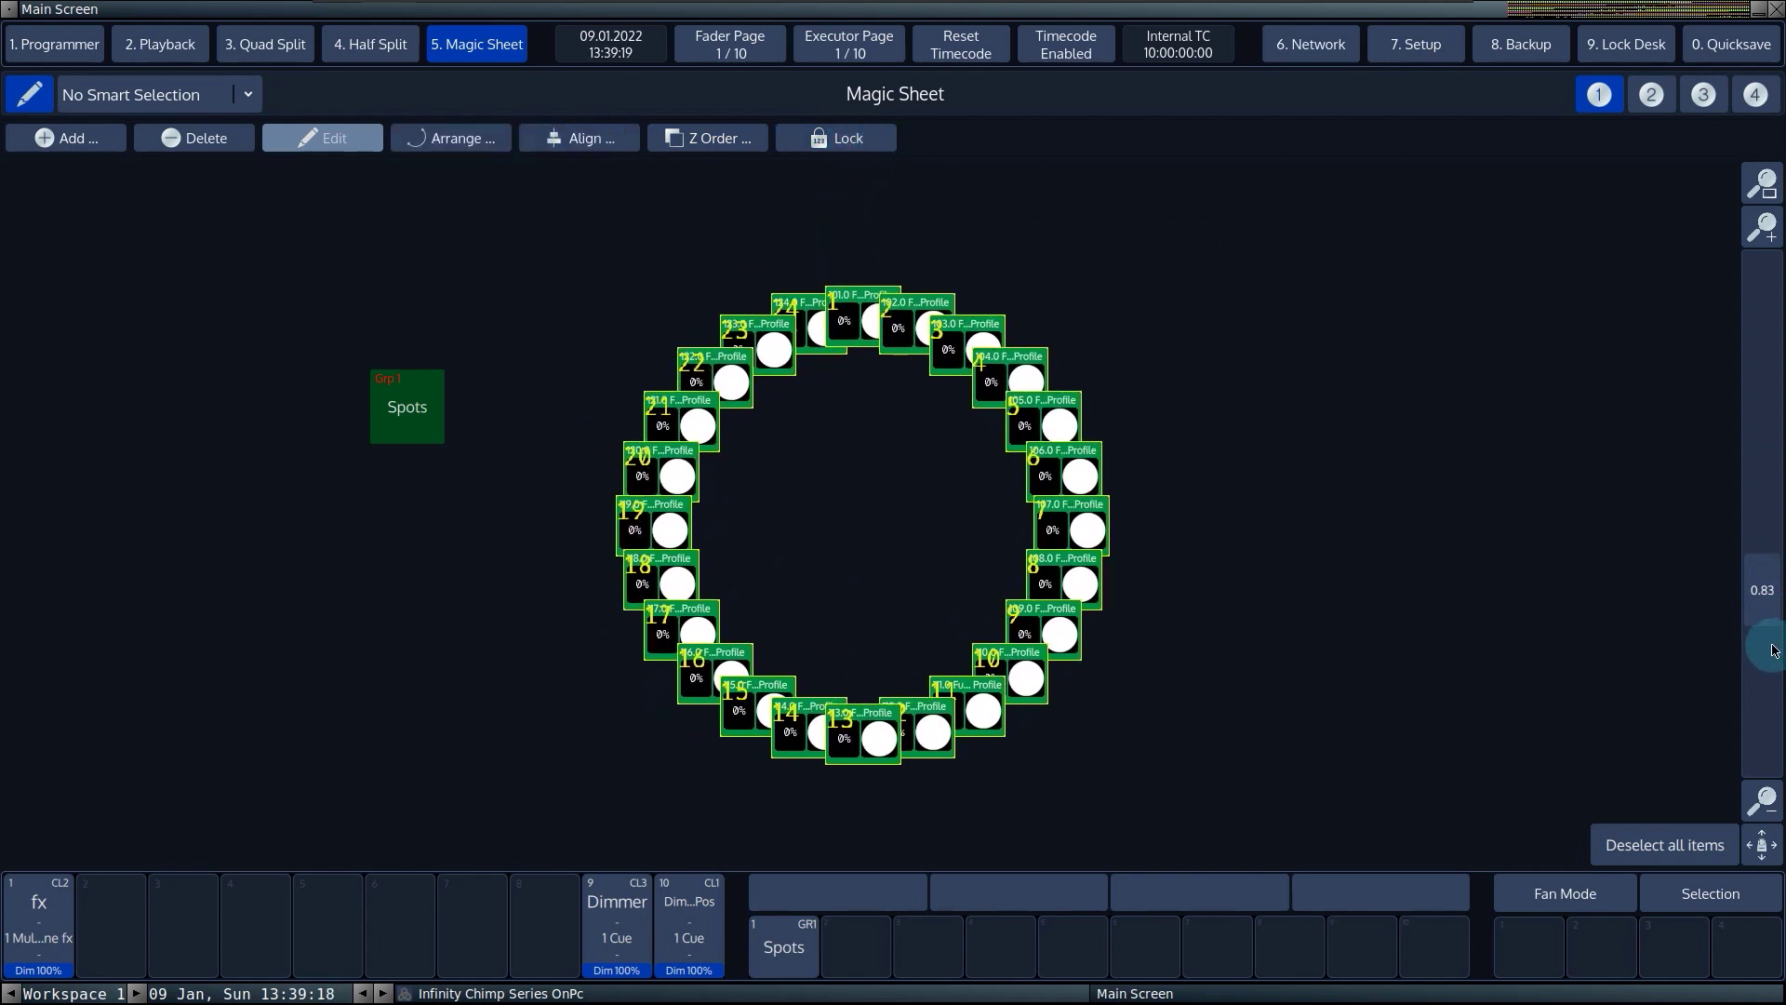
drag(1775, 609, 1774, 687)
mouse_move(1773, 574)
mouse_down()
mouse_move(1758, 605)
mouse_move(1765, 571)
mouse_up()
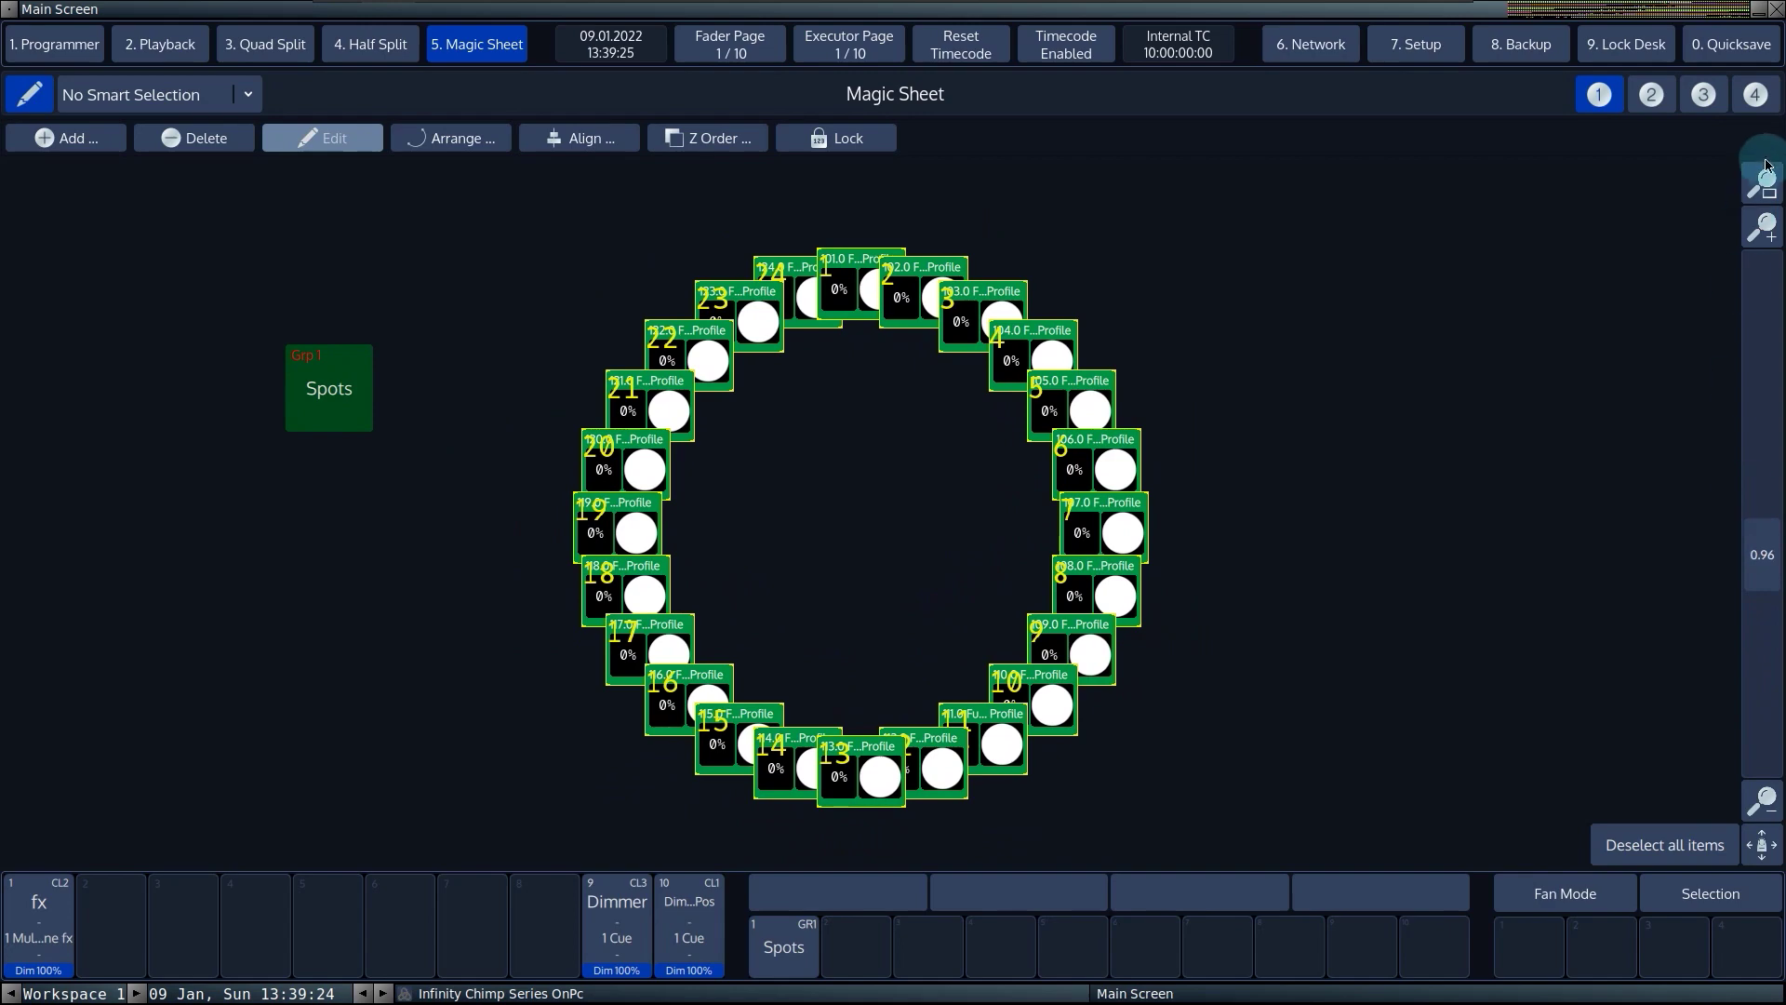
click(1763, 187)
drag(1748, 454, 1779, 423)
click(1772, 191)
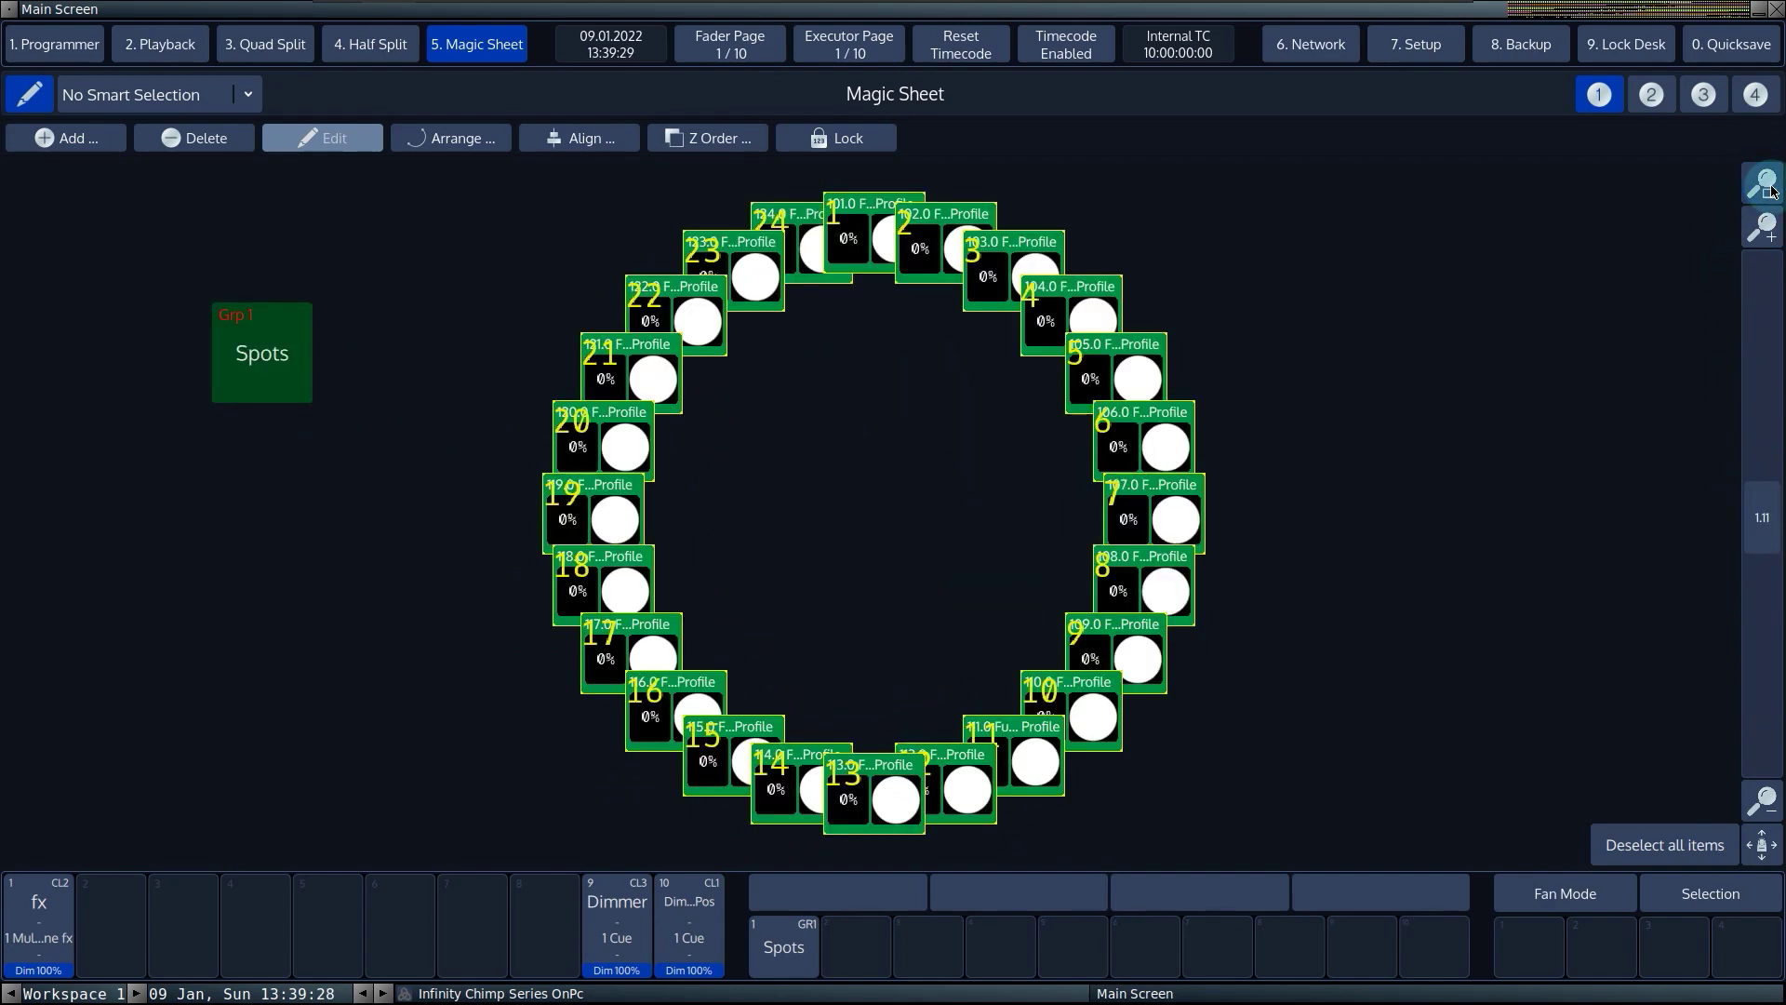
Step: Pan around the sheet, leave pan mode and deselect all items
click(1764, 846)
mouse_move(926, 555)
mouse_down()
mouse_move(977, 578)
mouse_move(964, 498)
mouse_move(741, 522)
mouse_move(911, 633)
mouse_move(1044, 538)
mouse_move(829, 503)
mouse_move(494, 622)
mouse_move(430, 605)
mouse_move(1004, 556)
mouse_move(926, 558)
mouse_move(946, 563)
mouse_up()
click(1640, 840)
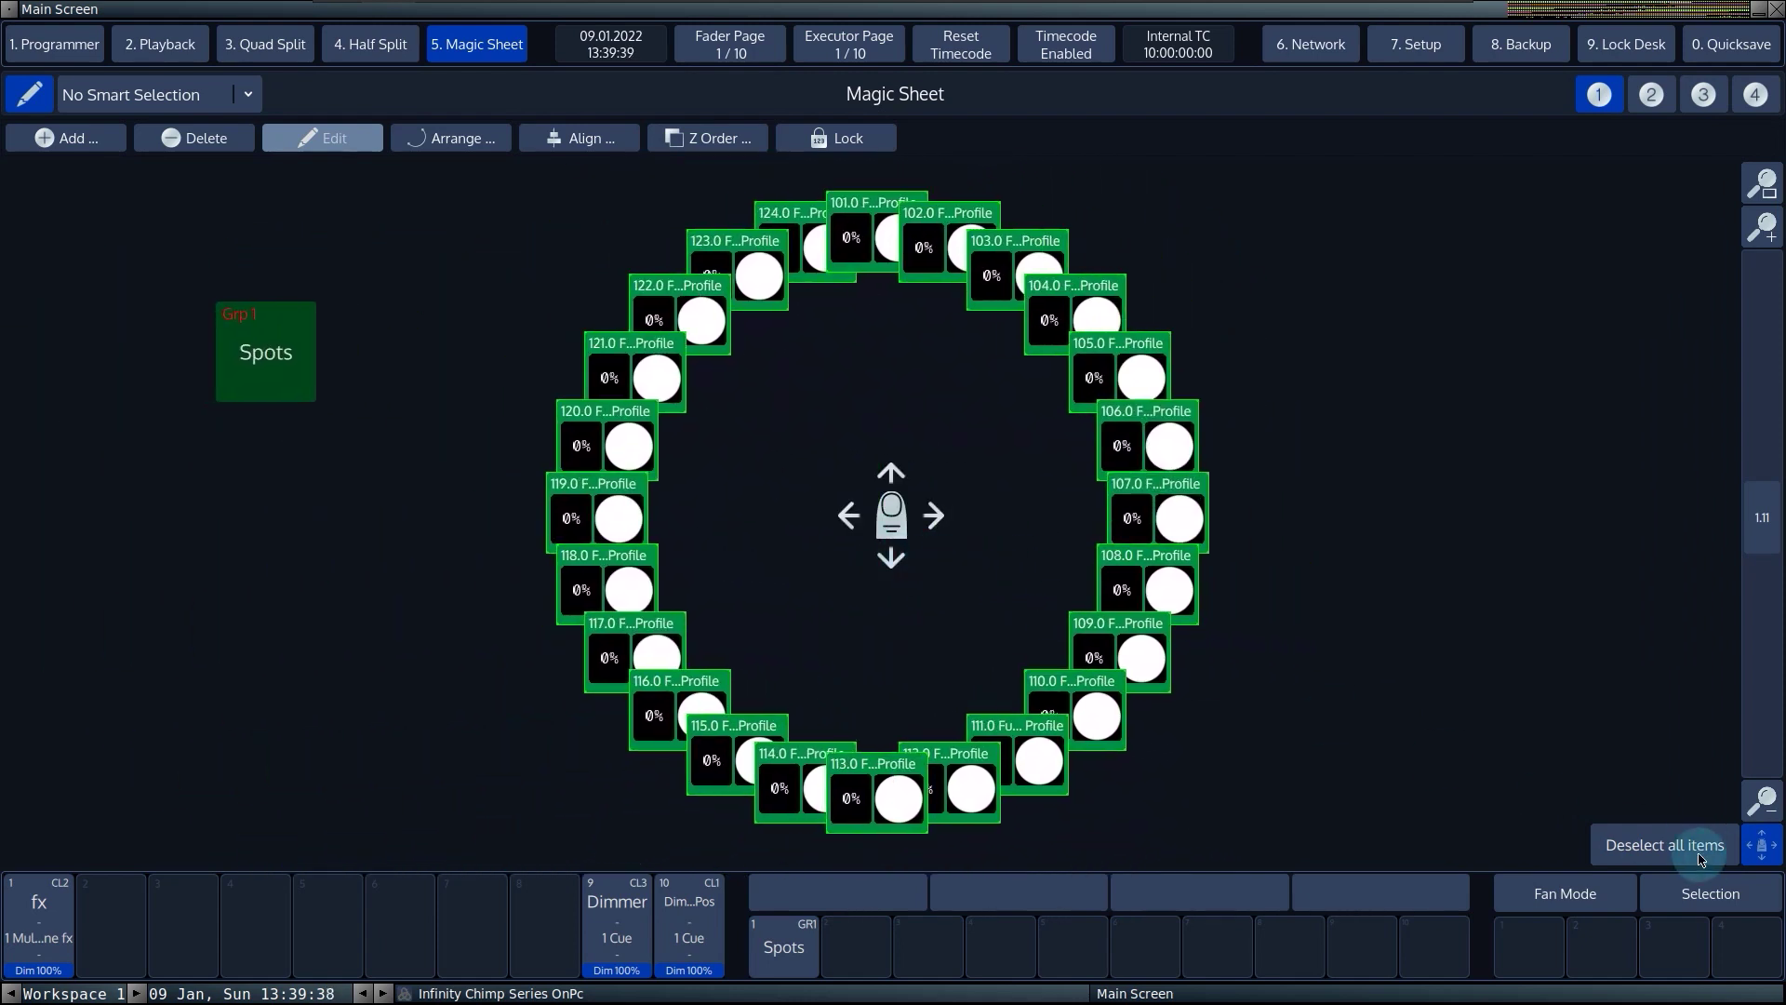
click(1740, 854)
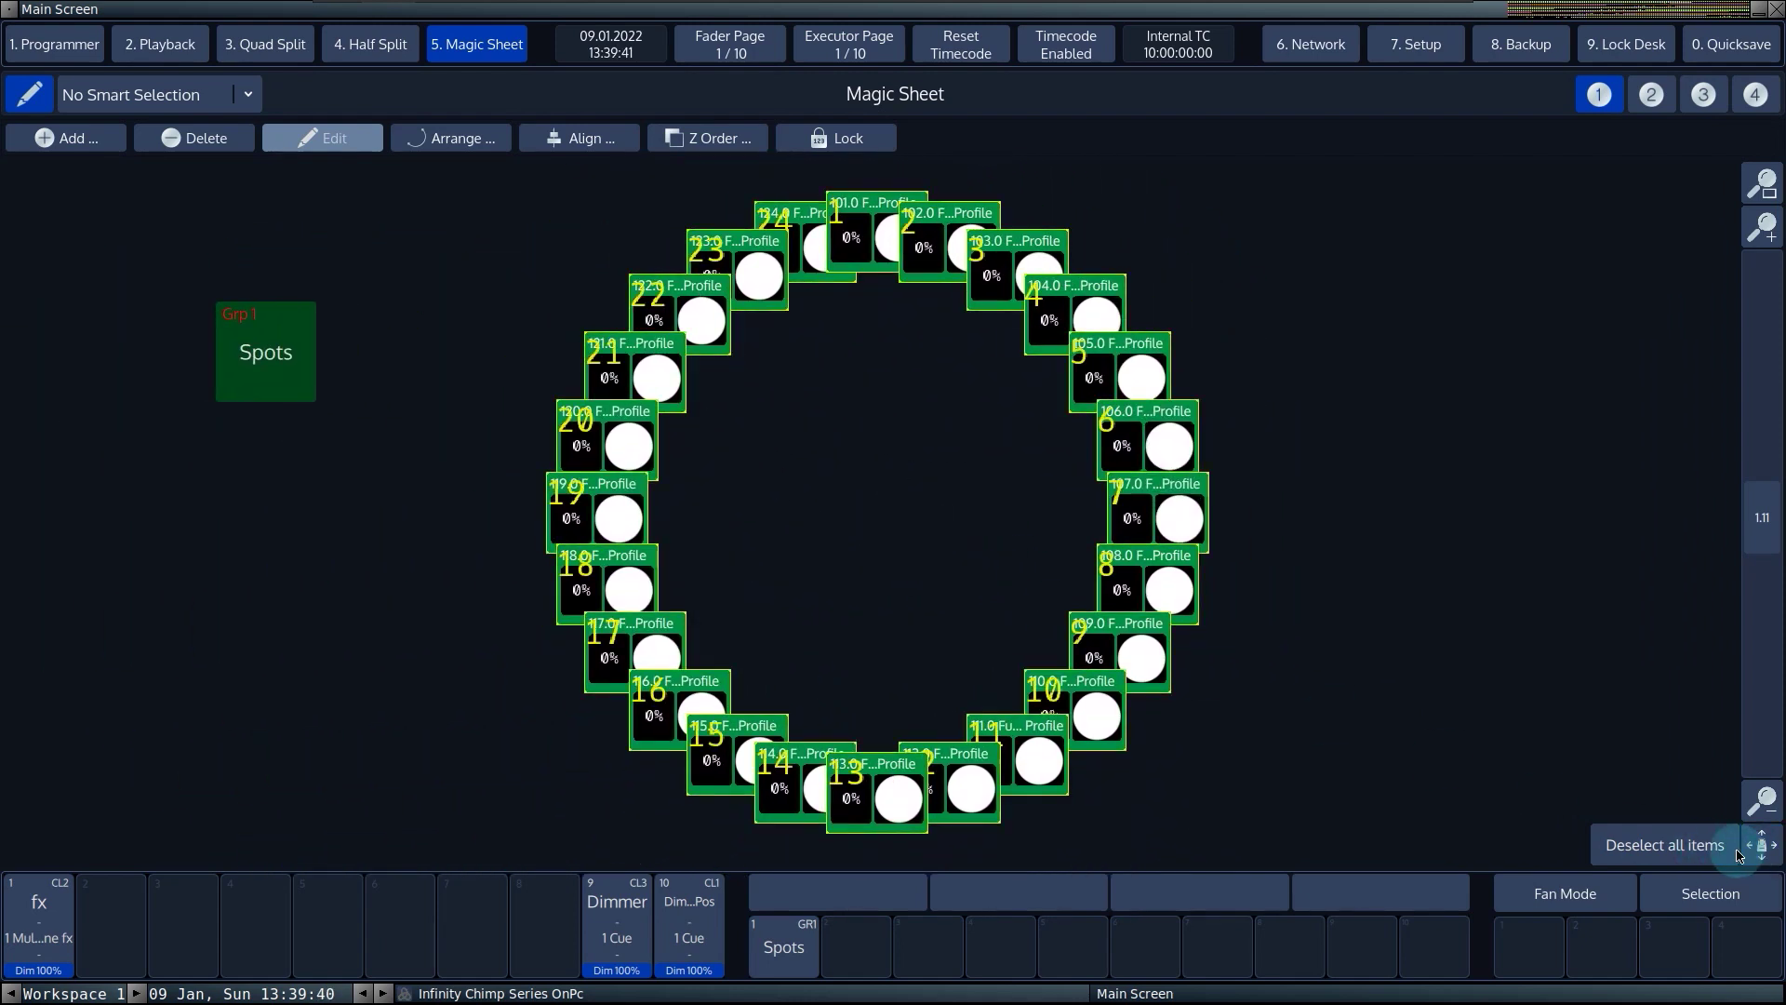
click(1682, 851)
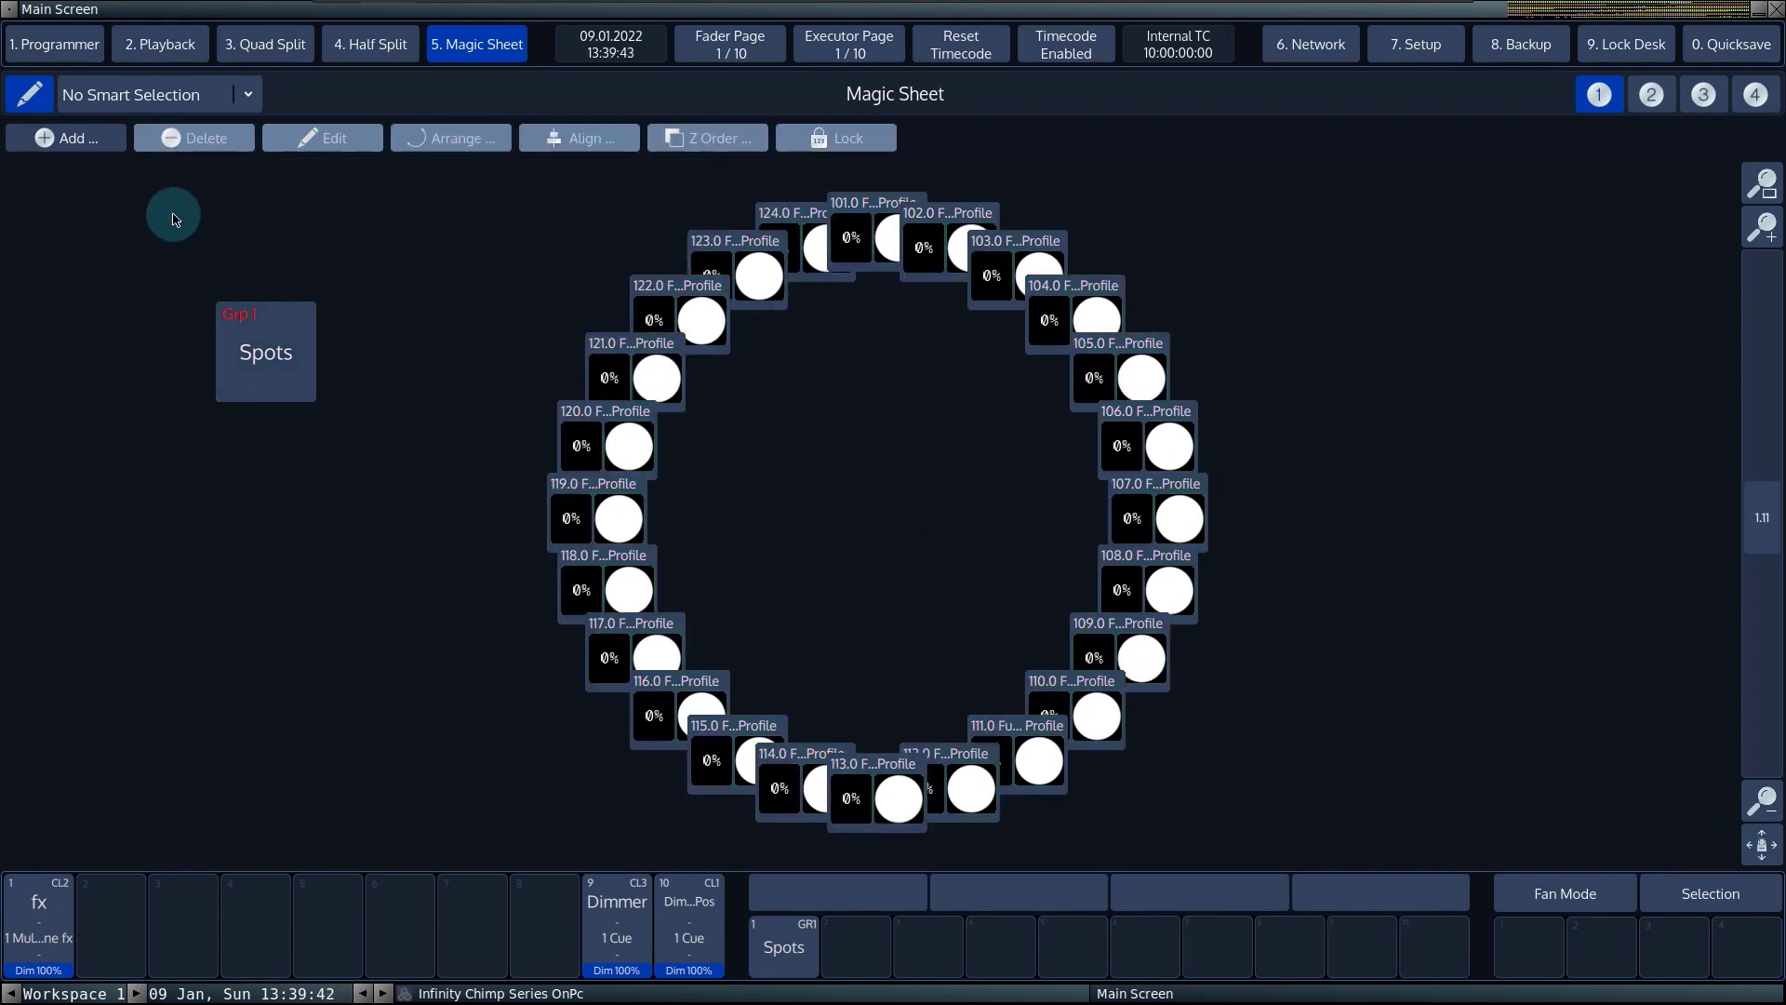
Step: Add the Dimmer Pos cuelist as an item on the Magic Sheet
click(93, 152)
click(65, 289)
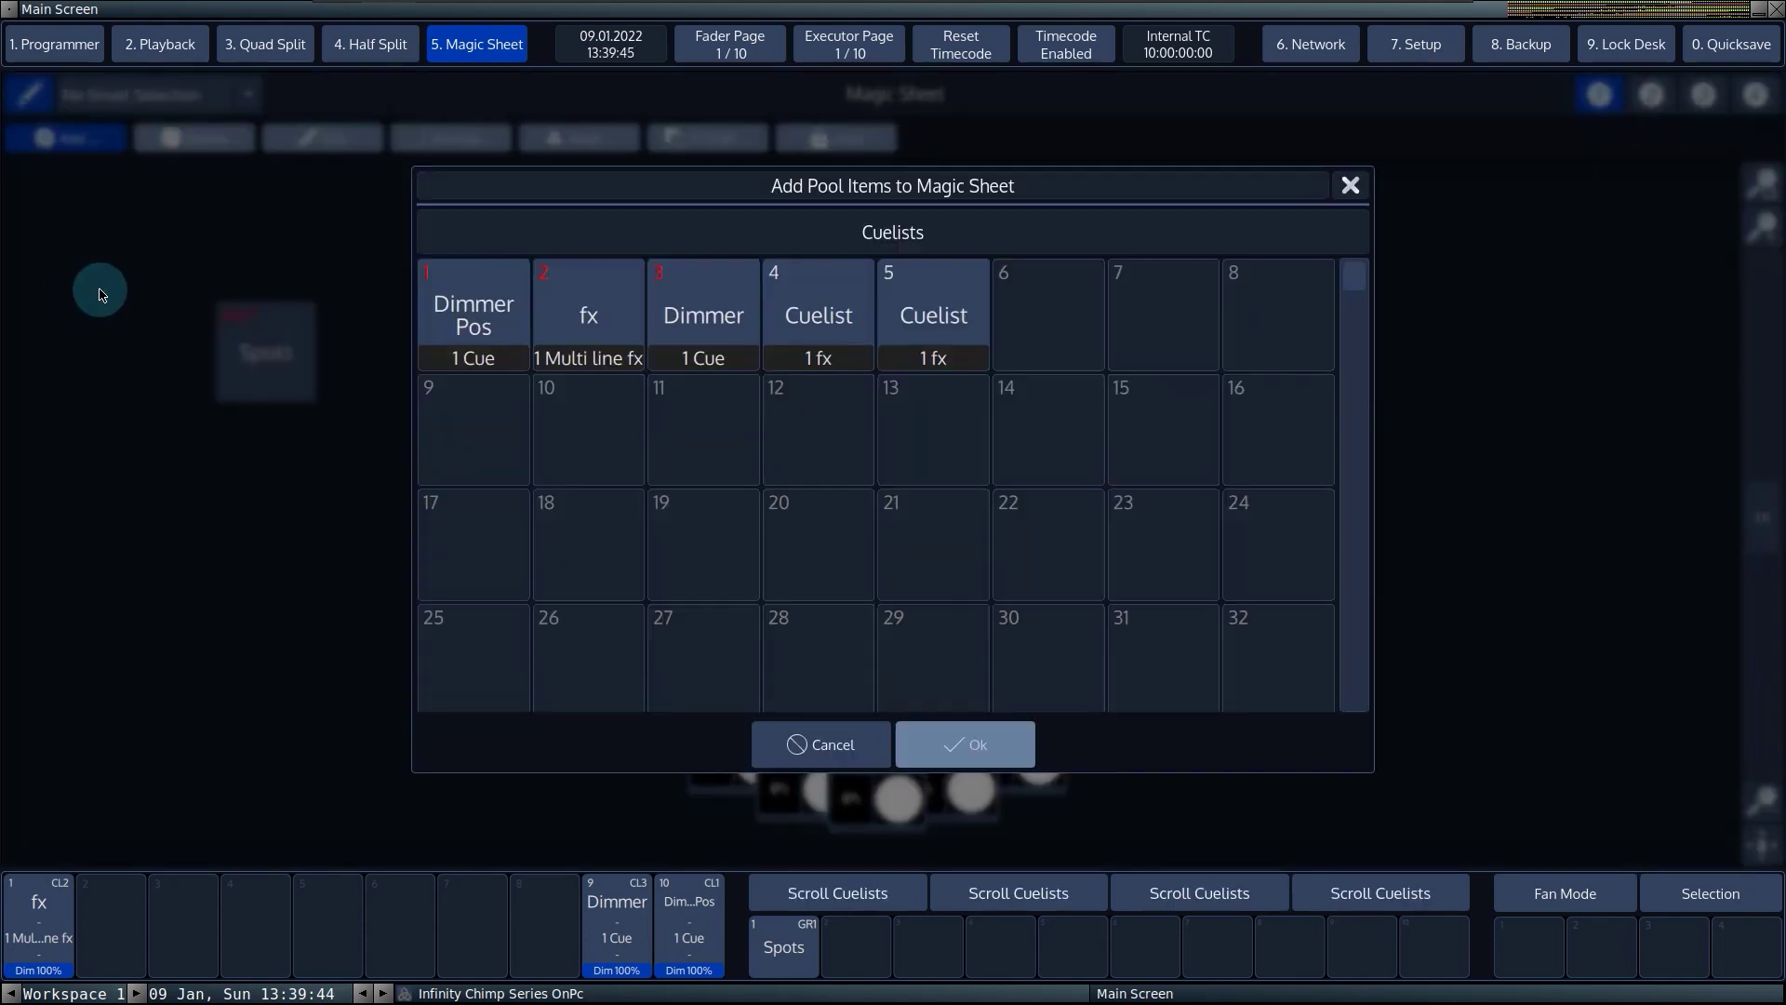
click(443, 326)
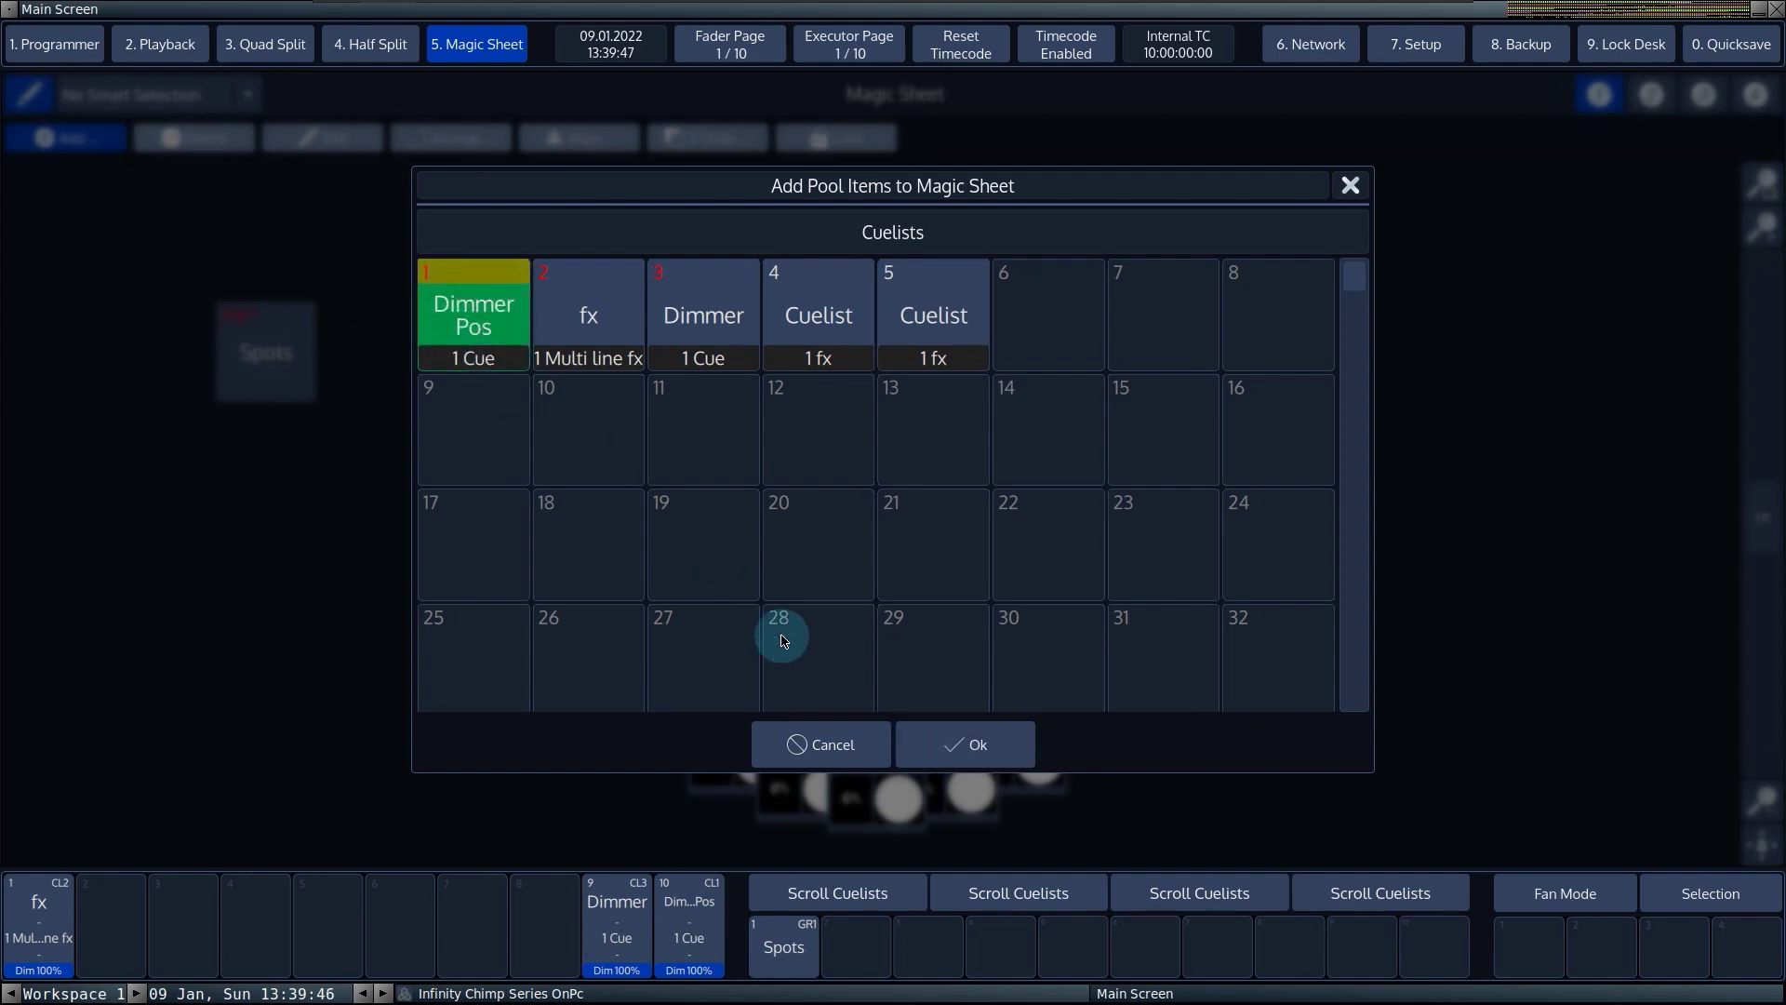
click(973, 762)
Step: Set the Dimmer Pos button's Cuelist Button Function to GO + Off
click(901, 505)
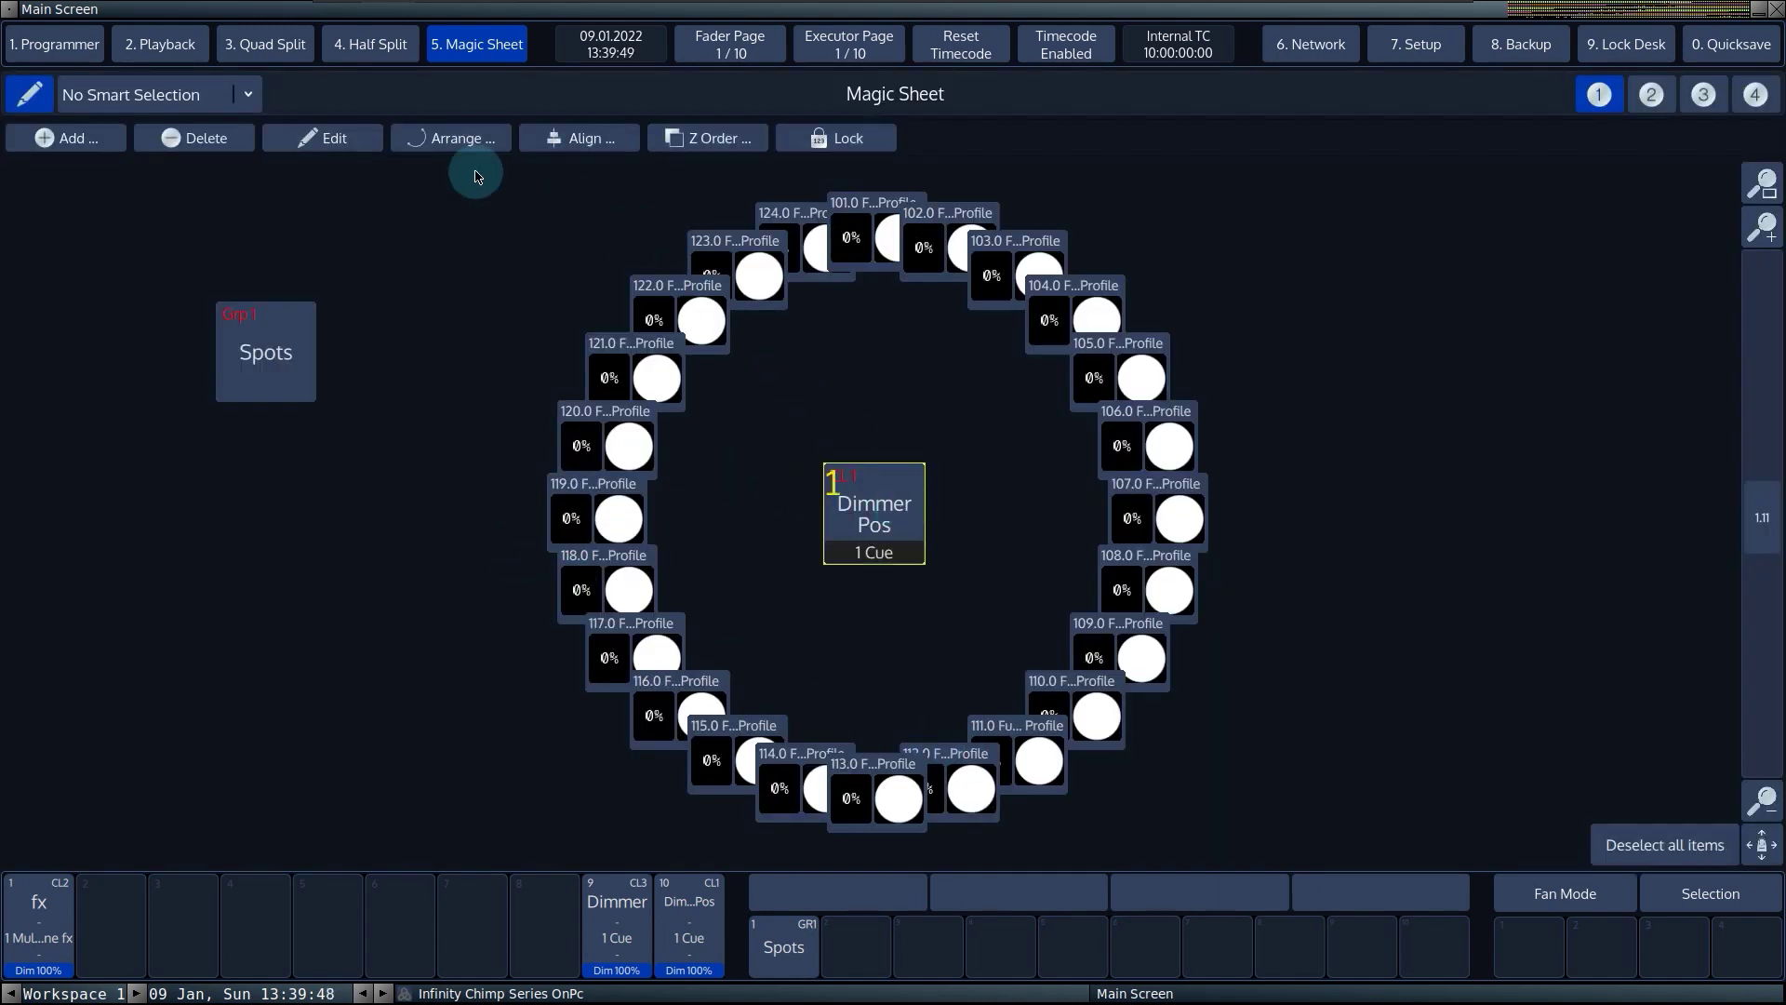
click(319, 140)
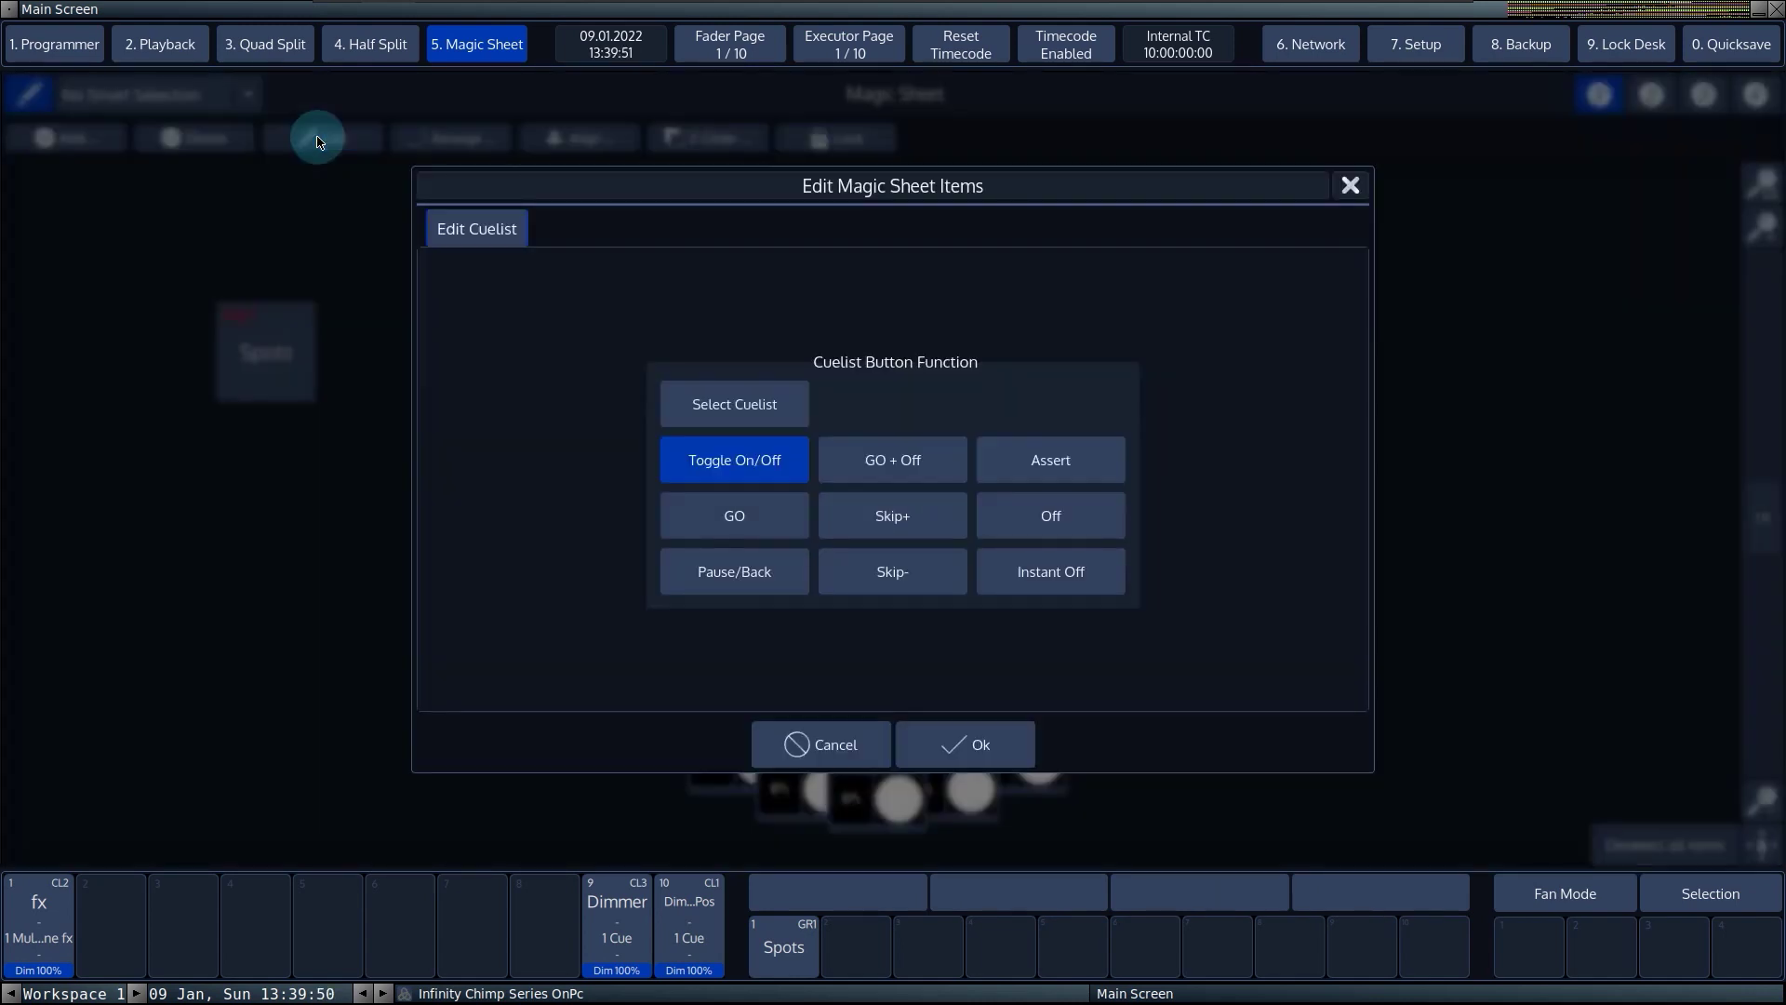
click(772, 509)
click(899, 458)
click(889, 512)
click(891, 477)
click(968, 748)
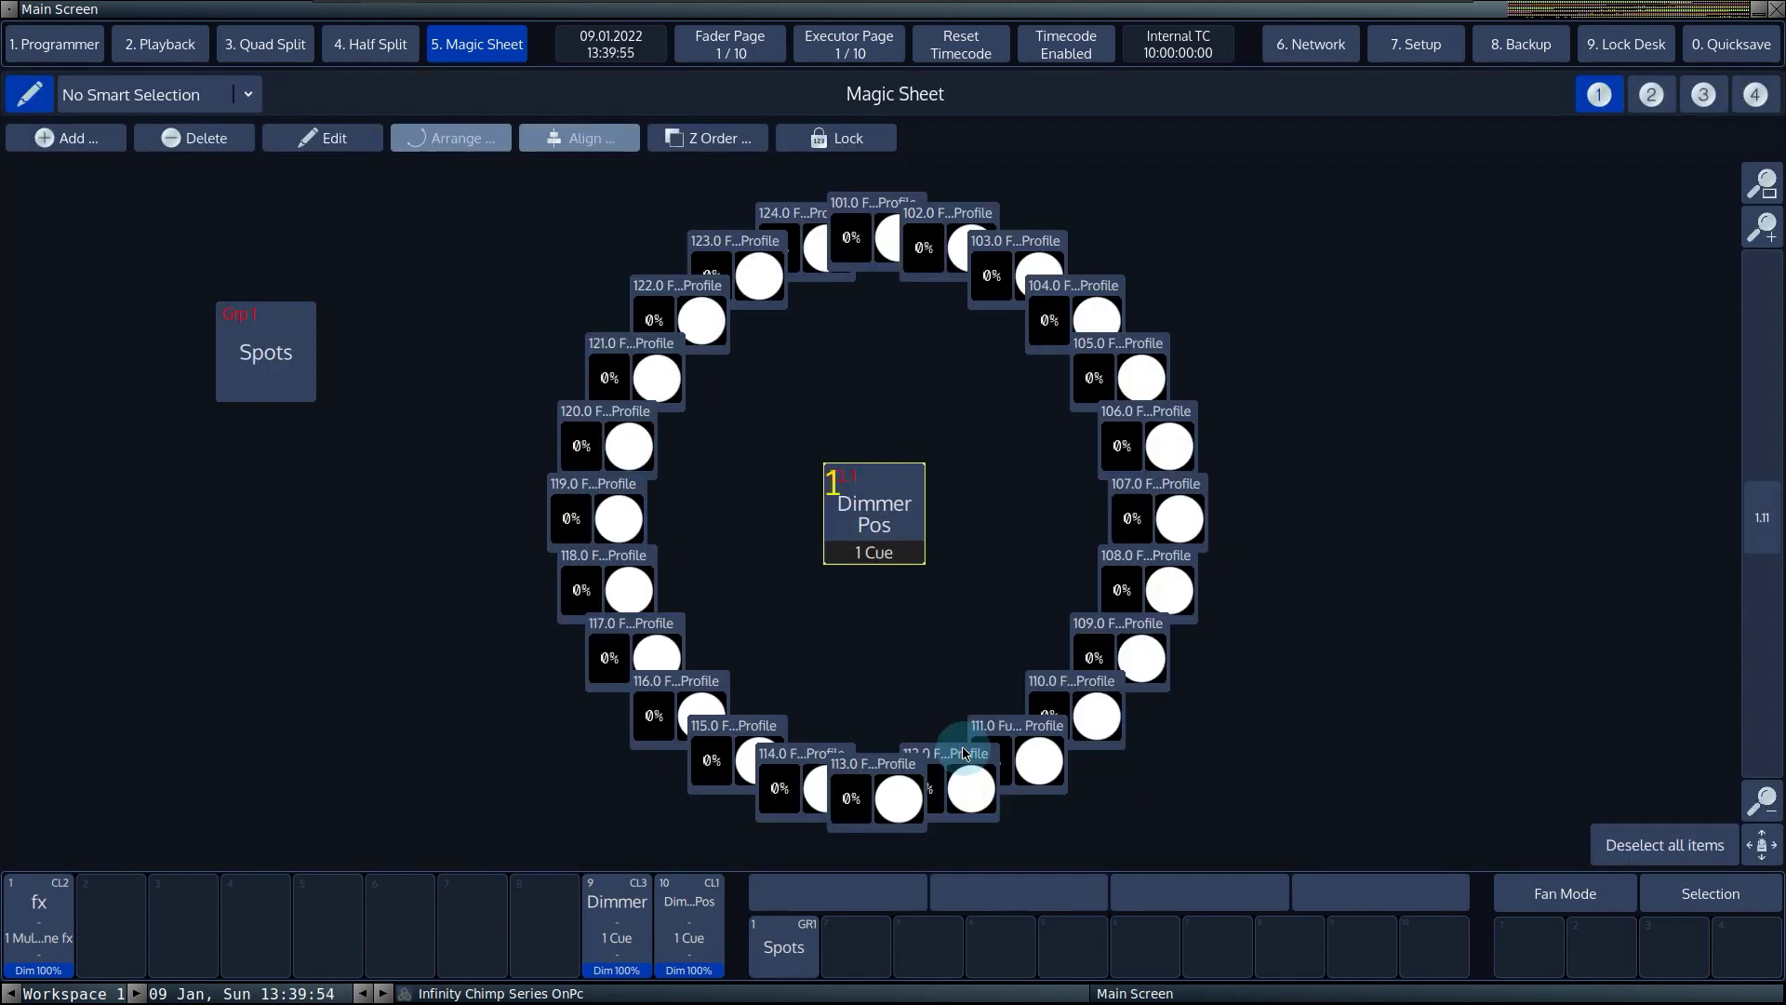
click(1652, 848)
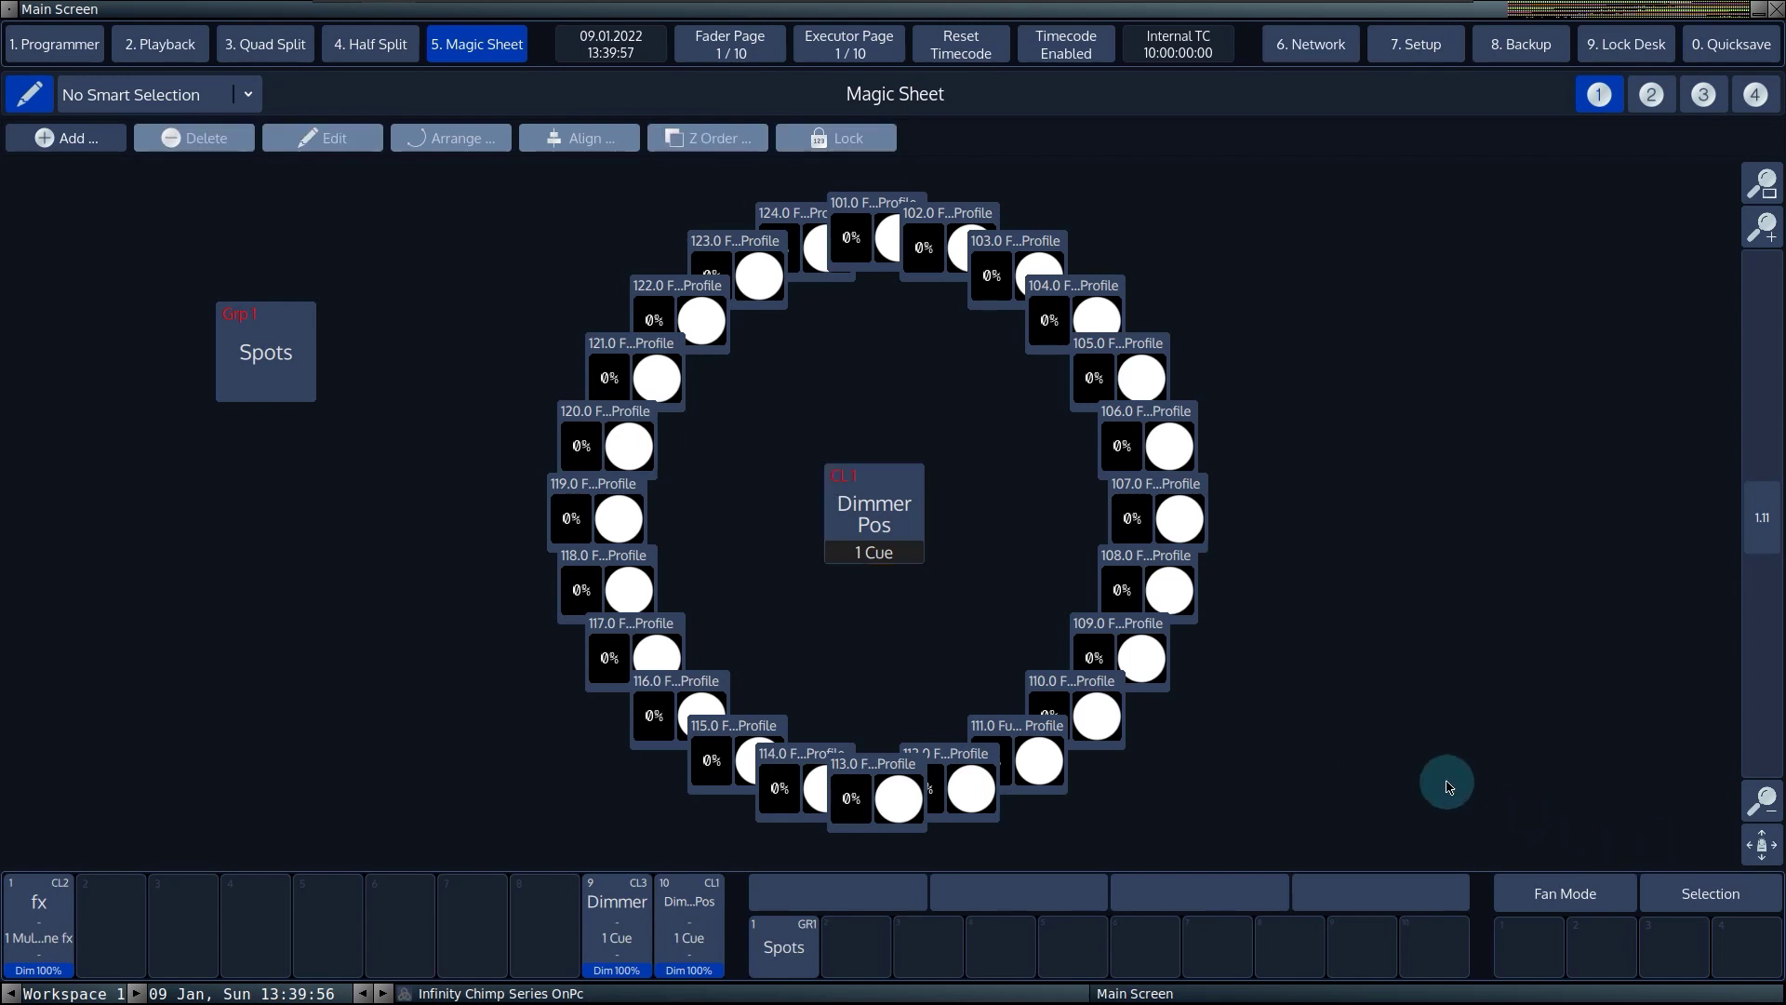
Step: Box-select part of the fixture ring, then select fixtures 108, 106 and 105
click(149, 111)
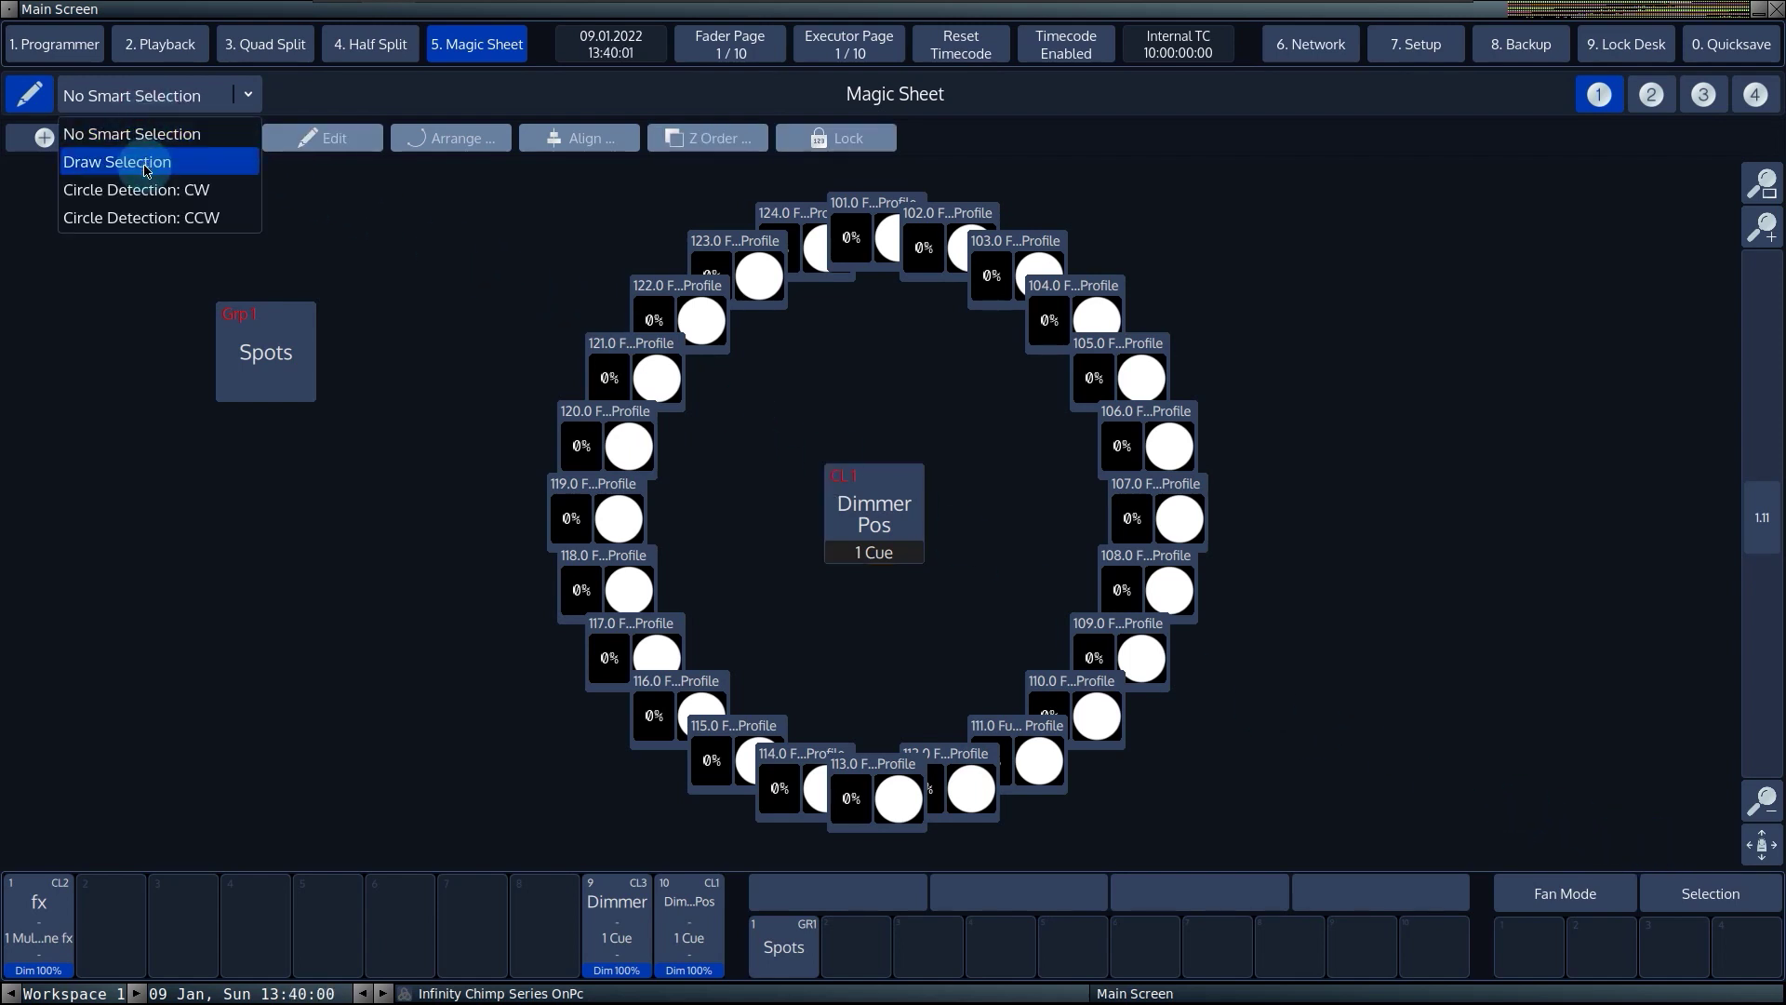
click(130, 133)
drag(490, 205, 1340, 772)
click(1642, 844)
click(1125, 577)
click(1162, 452)
click(1121, 372)
Step: Move the Dimmer Pos button out of the ring to below the Spots group
click(1642, 844)
click(874, 507)
drag(874, 507, 253, 479)
click(1726, 861)
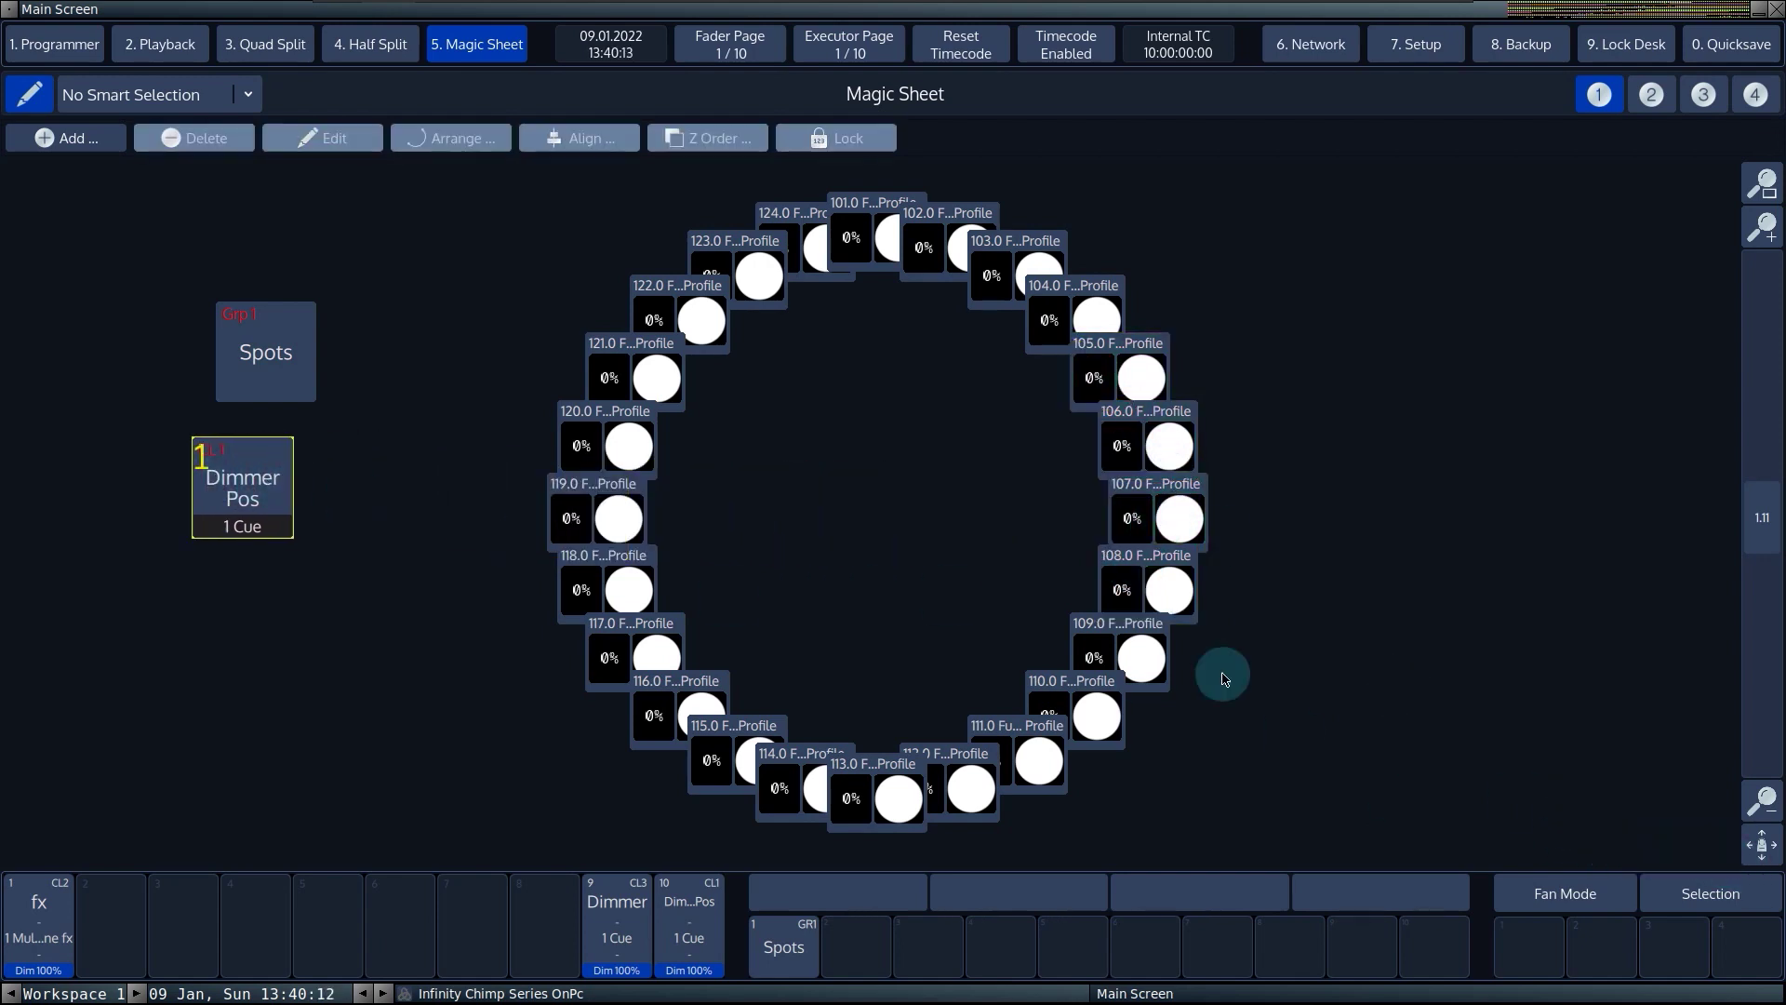
Step: Use Draw Selection mode to stroke-select fixtures 118–124 across the ring
click(112, 102)
click(131, 159)
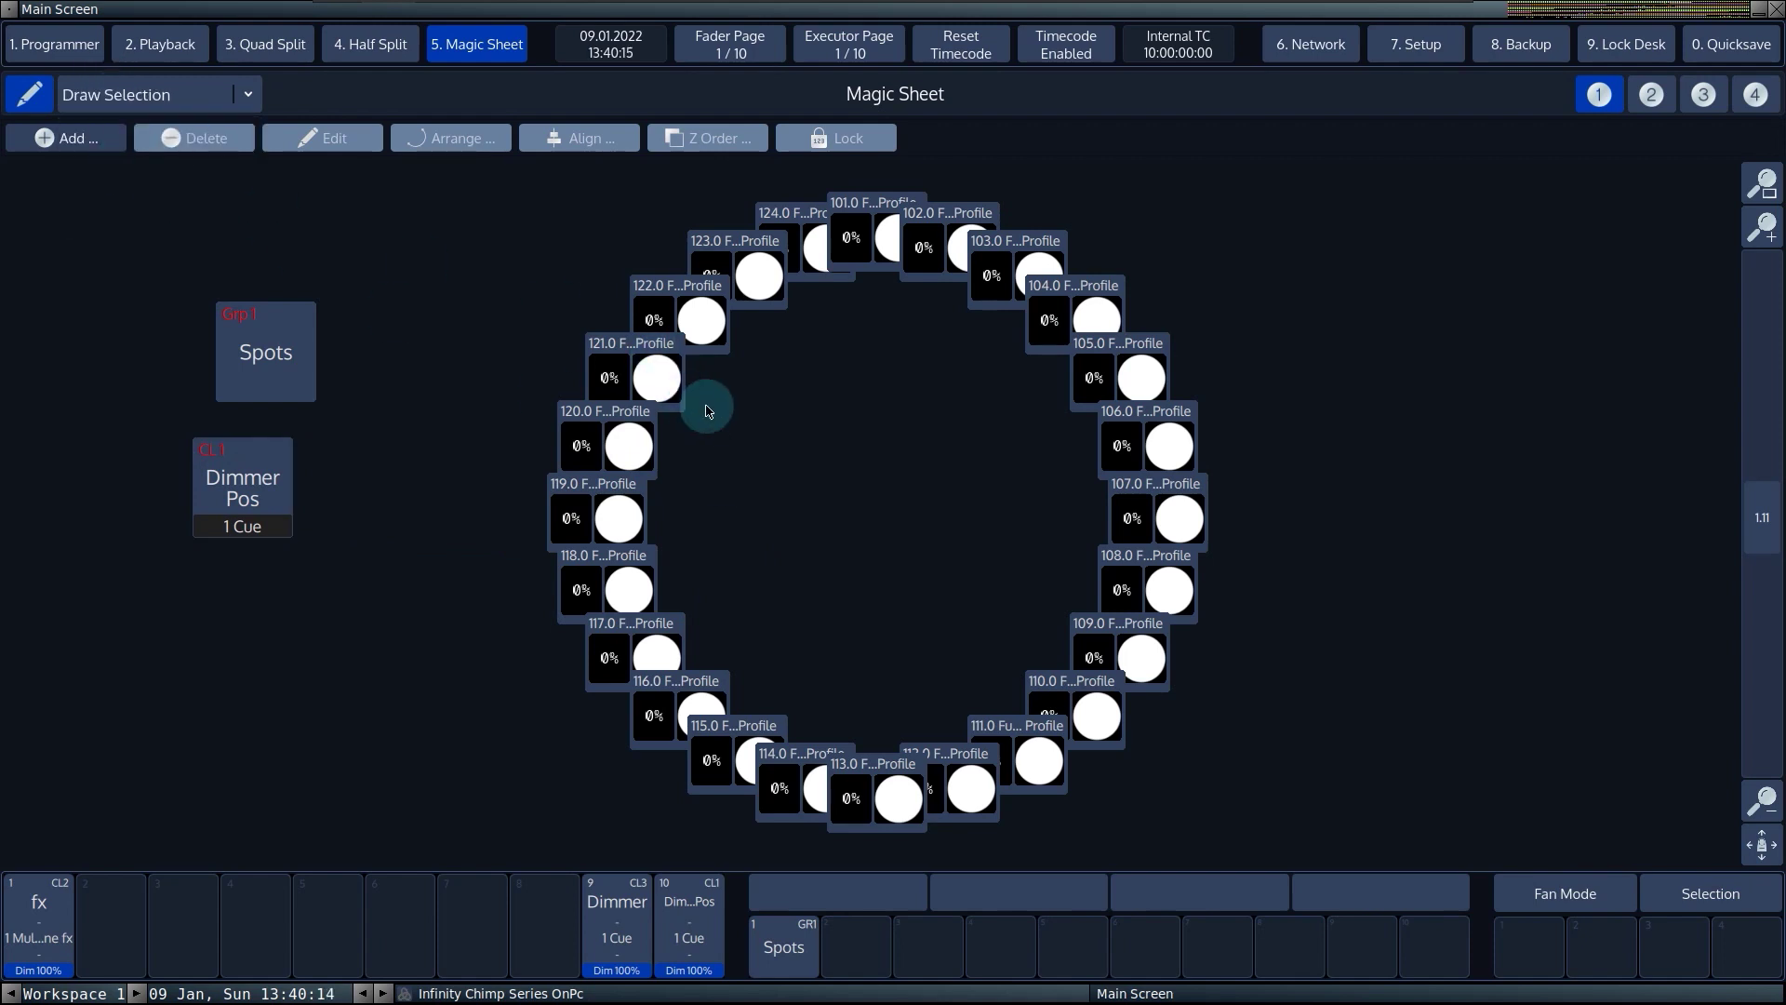
mouse_move(545, 569)
mouse_down()
mouse_move(569, 507)
mouse_move(814, 223)
mouse_up()
mouse_move(883, 316)
mouse_down()
mouse_move(1110, 537)
mouse_move(996, 714)
mouse_move(895, 772)
mouse_up()
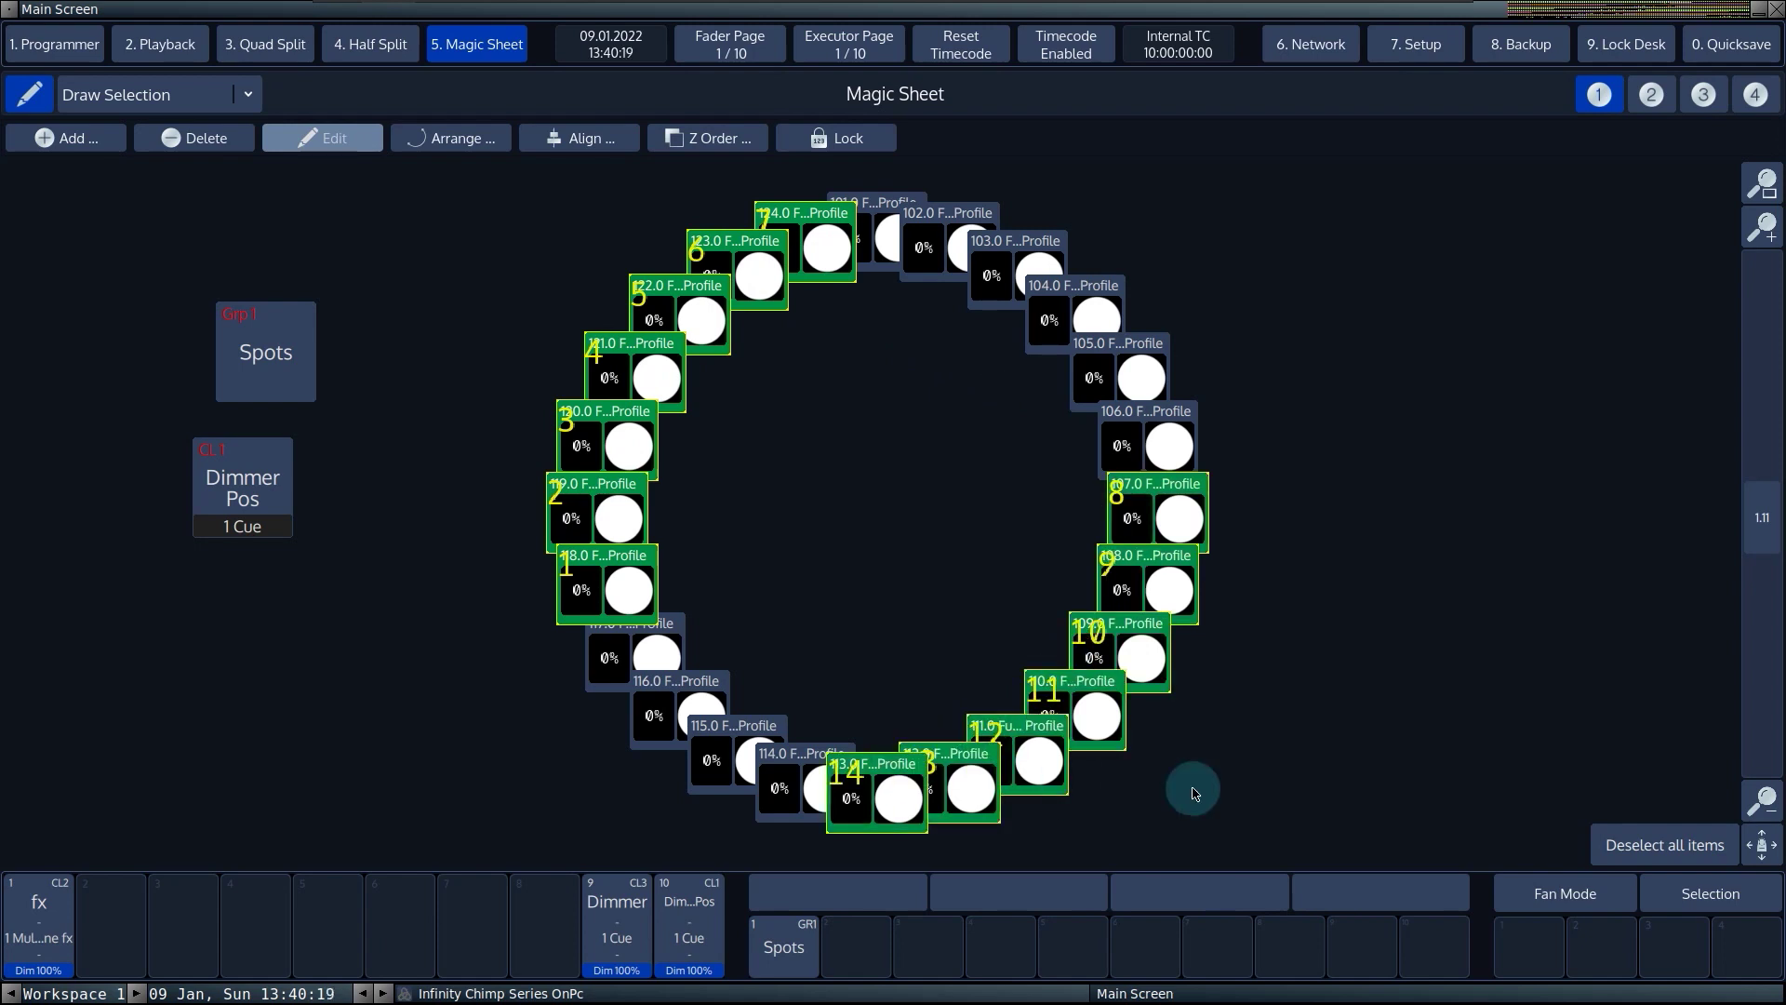
click(1651, 856)
Step: Select the whole ring with Circle Detection: CW, numbering fixtures clockwise
click(210, 97)
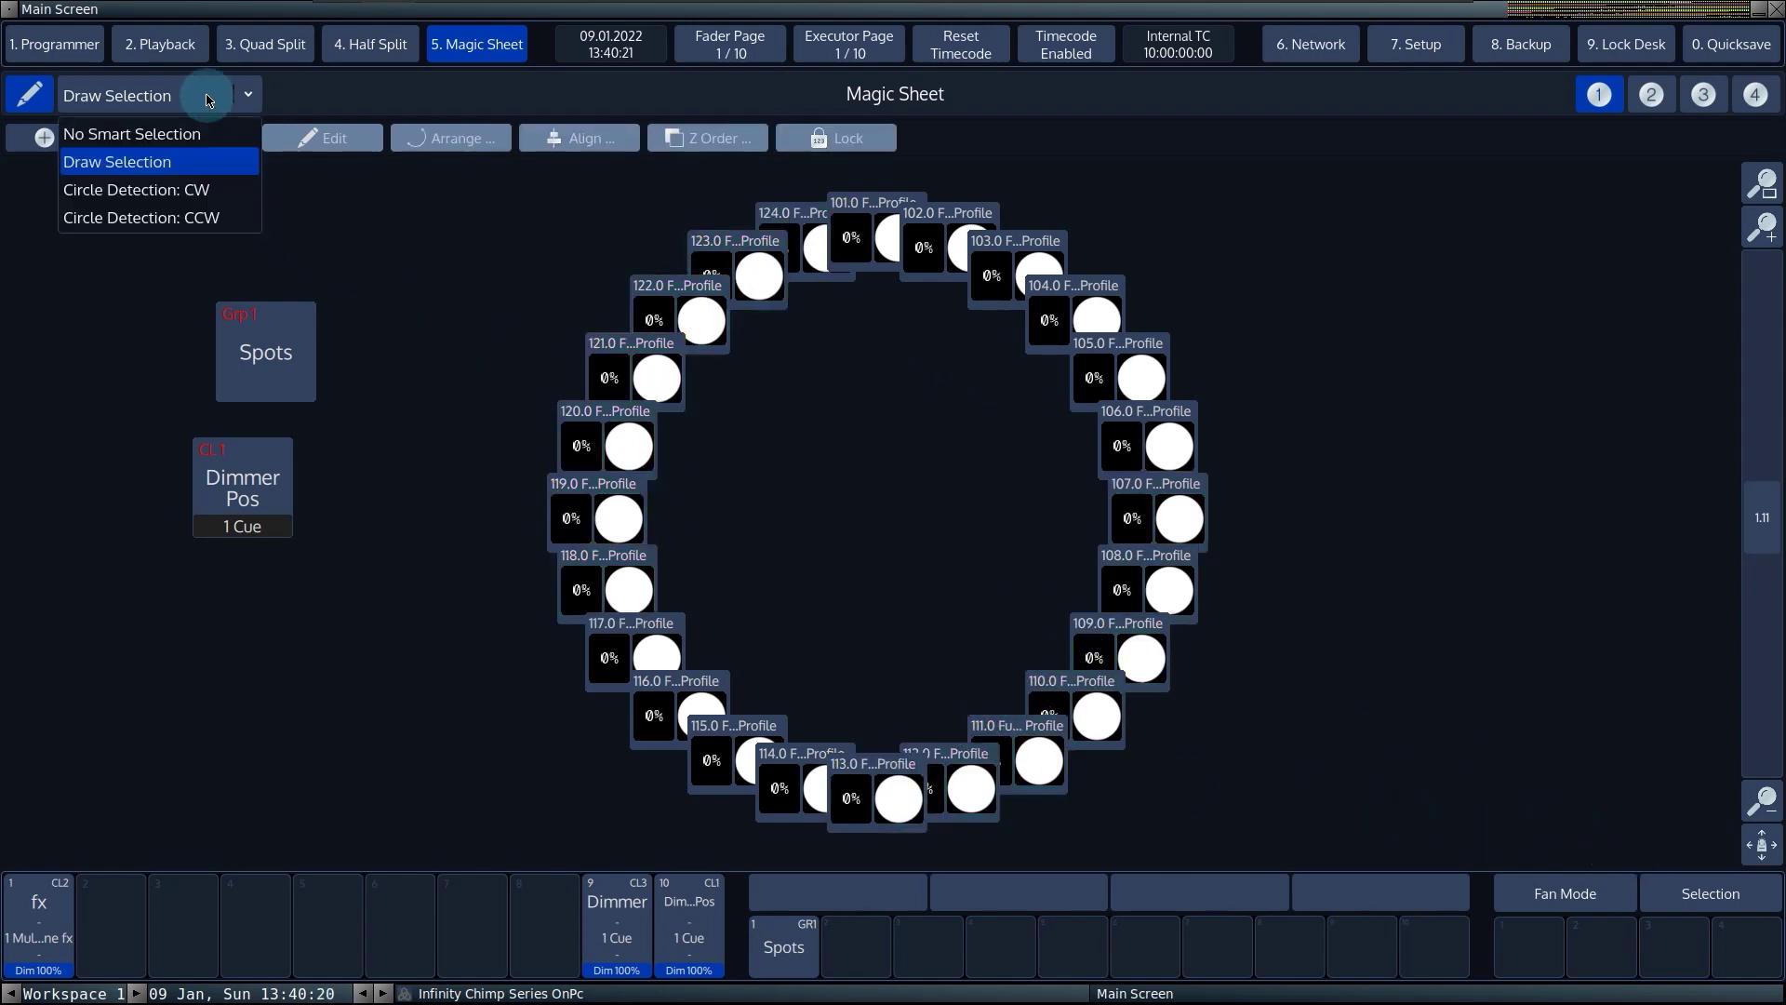
click(177, 190)
drag(483, 167, 1313, 861)
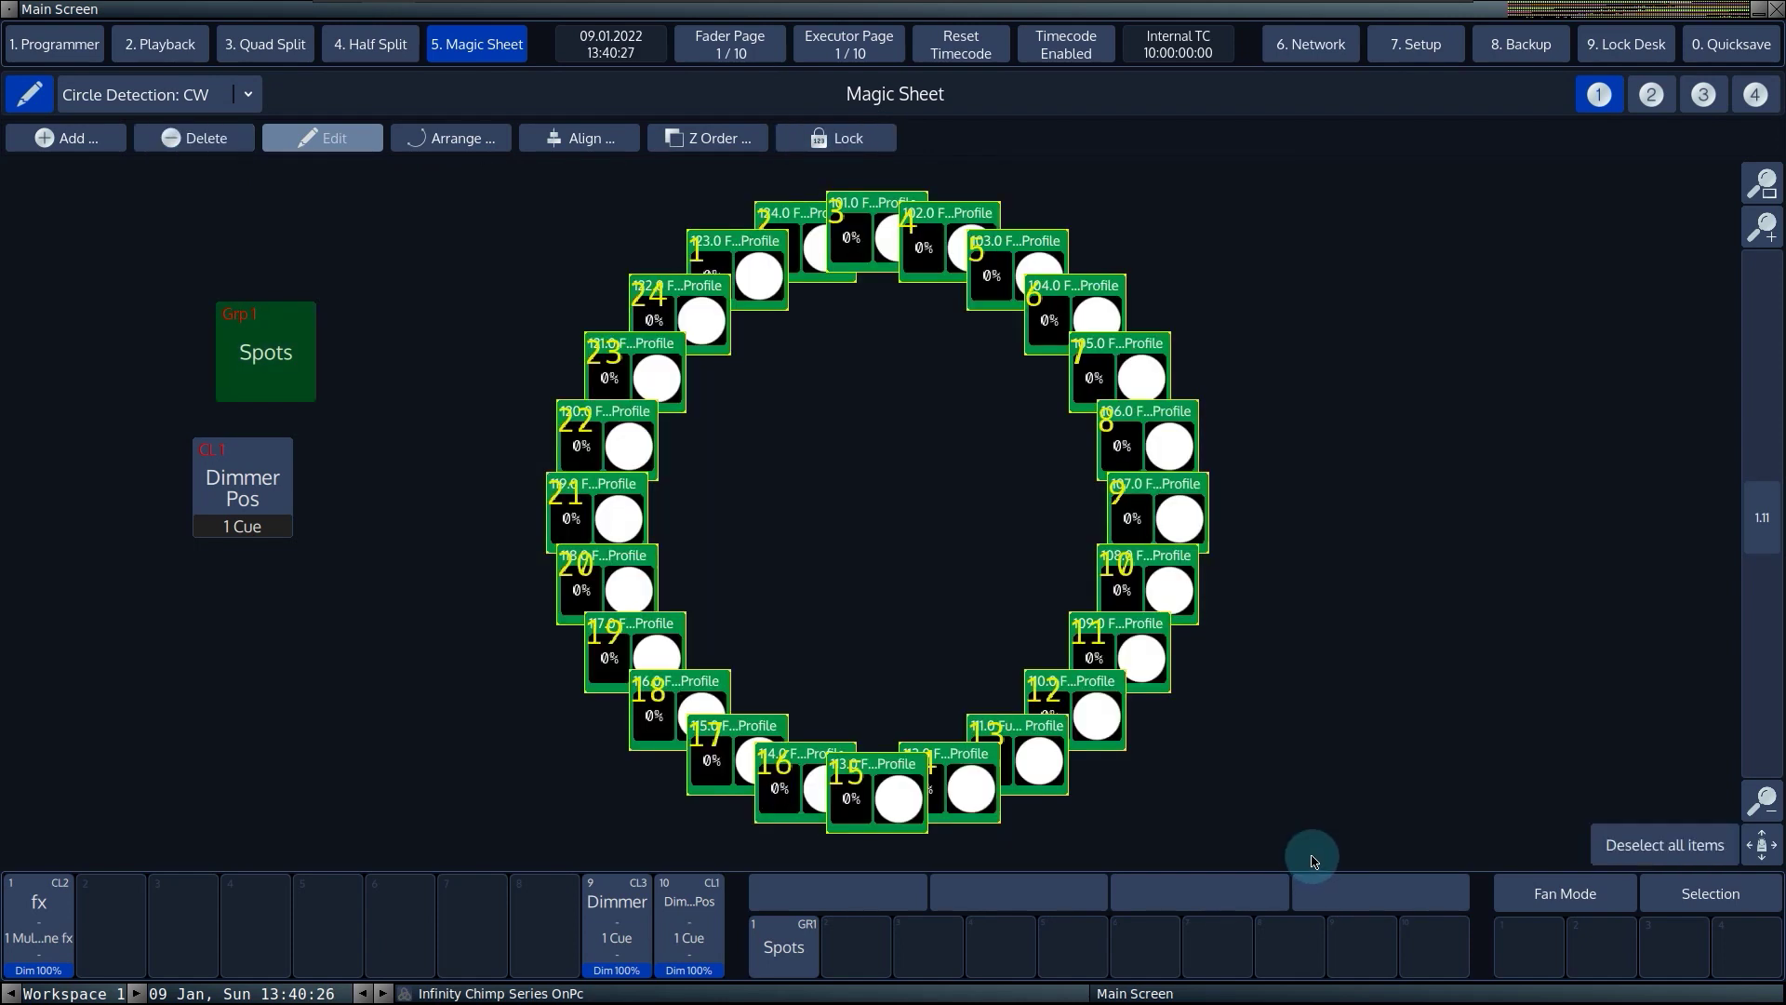
click(1685, 856)
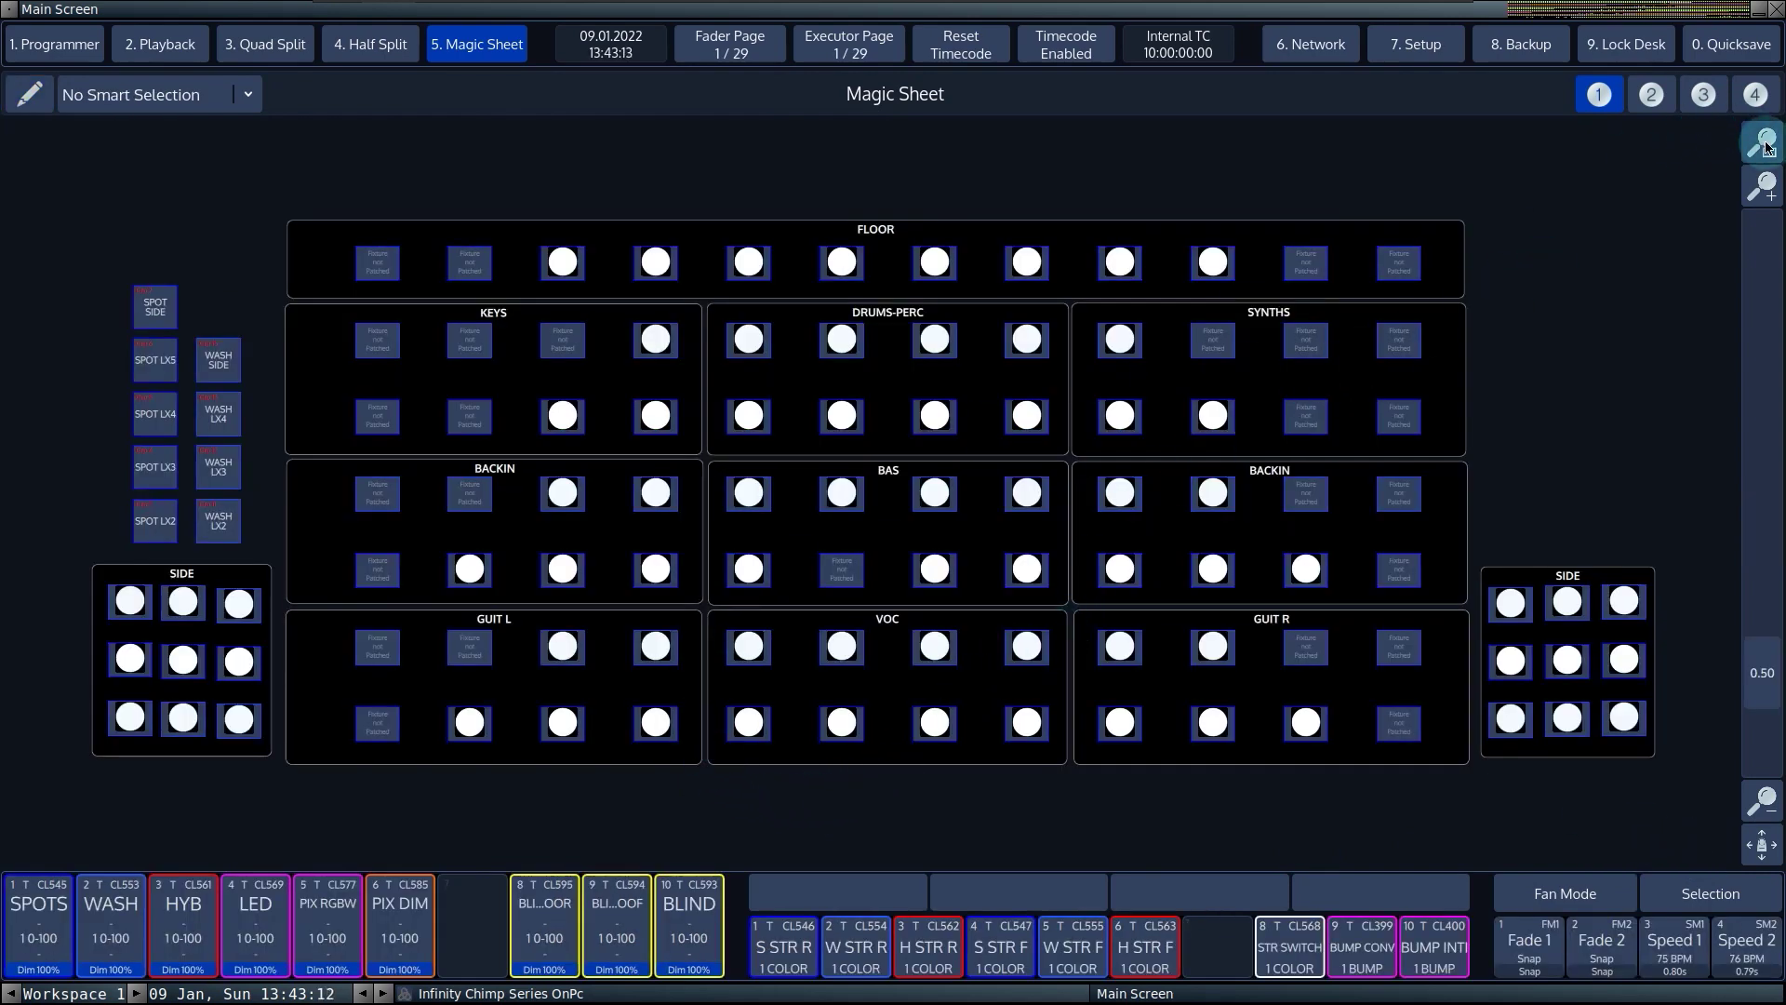
Step: Go through Magic Sheet 2 to Magic Sheet 3, the palette button grid
click(1654, 97)
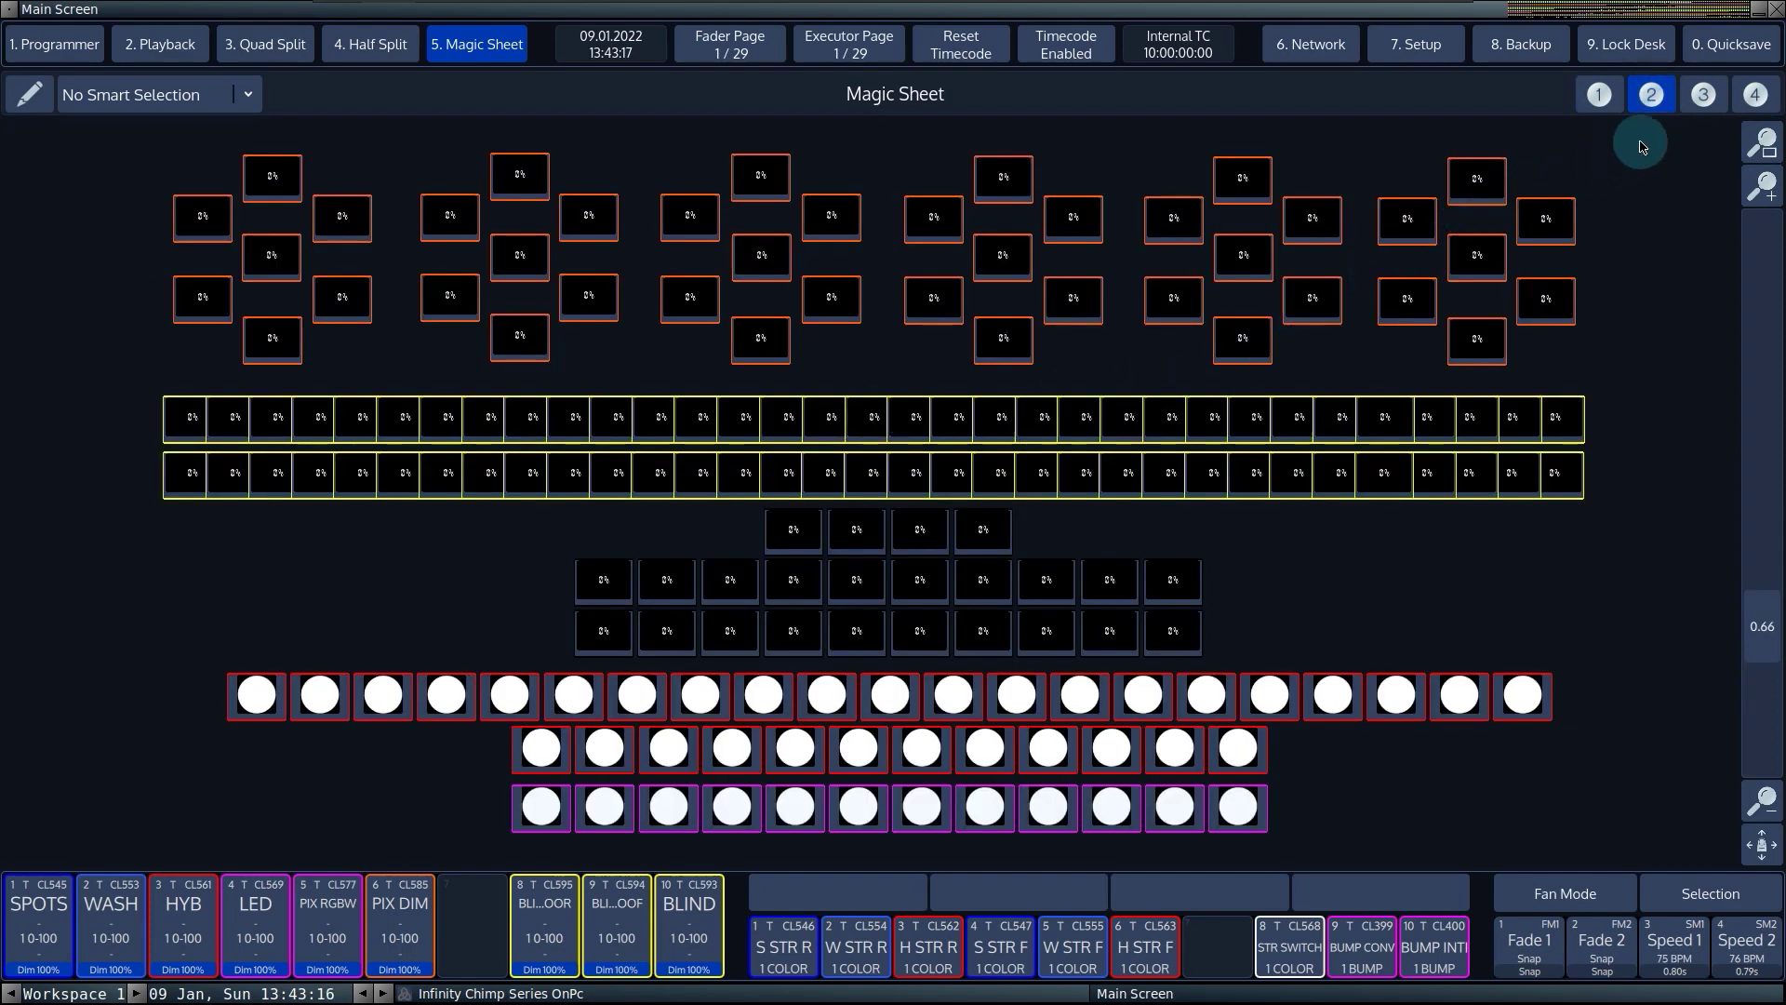
click(1711, 97)
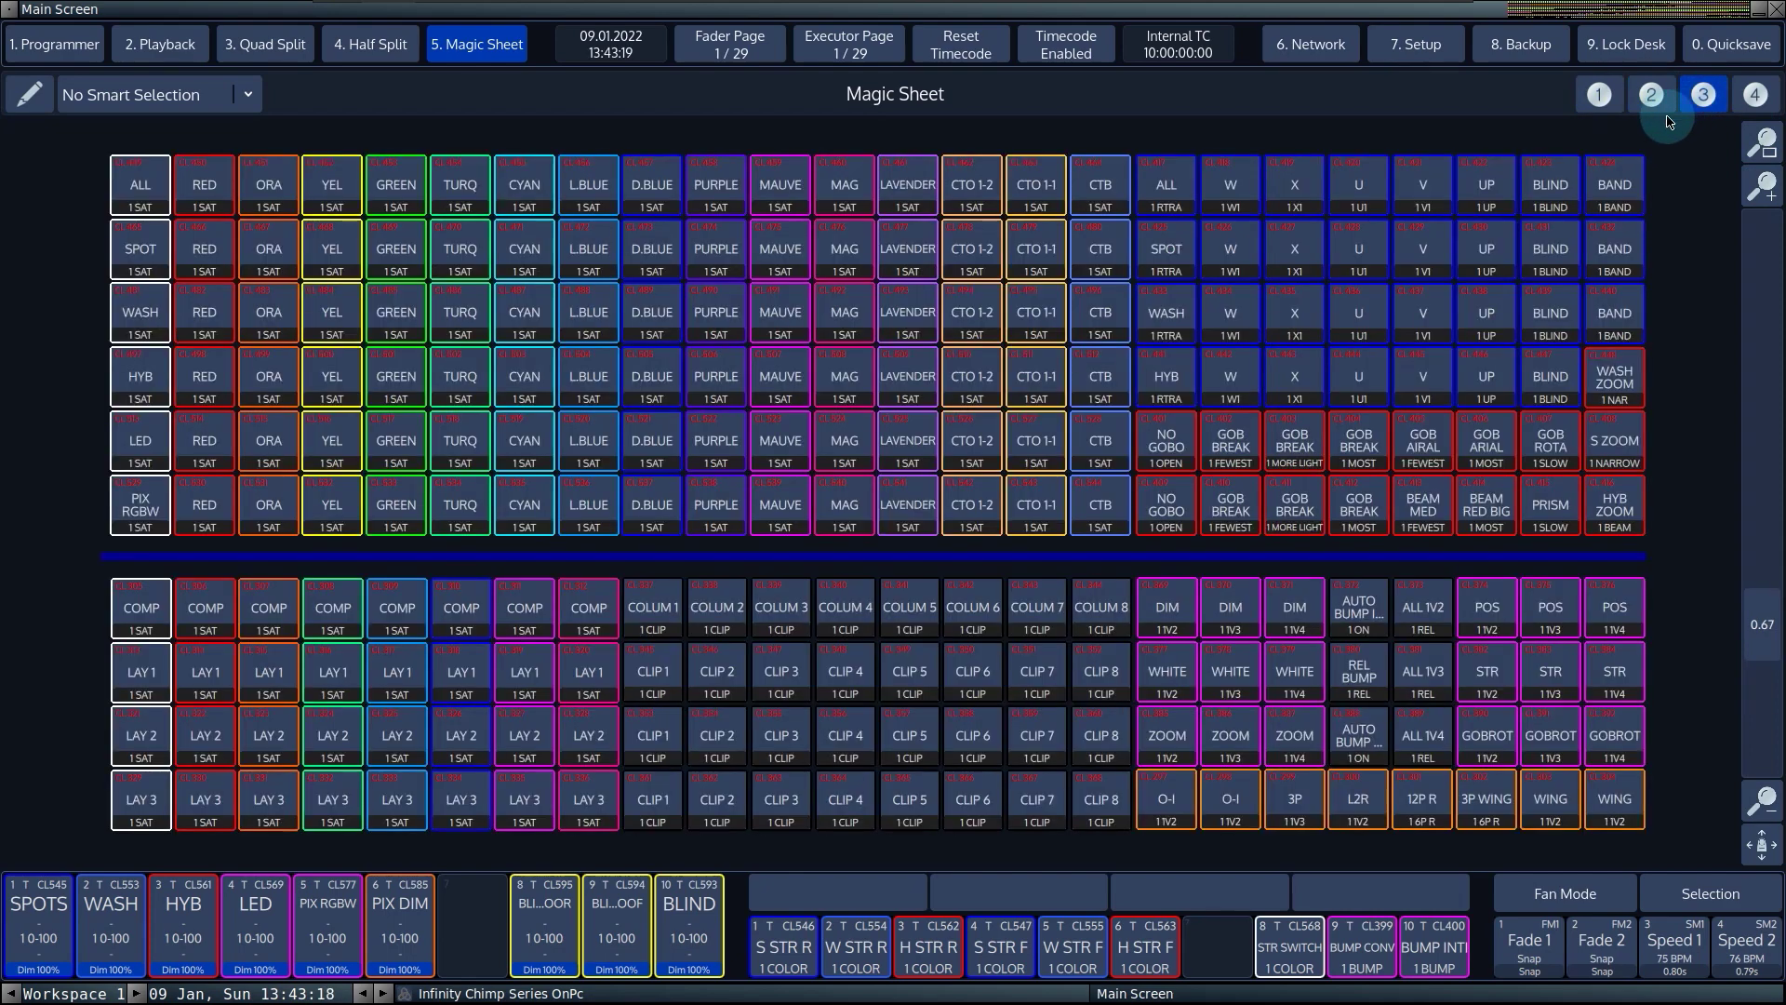